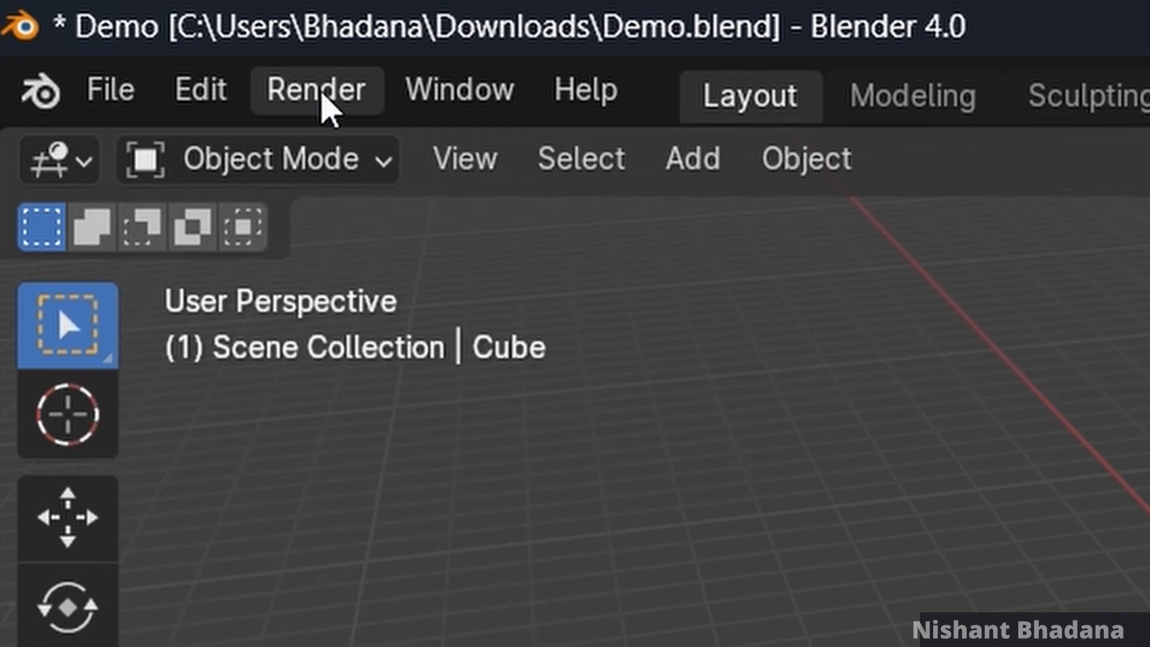
left_click(319, 94)
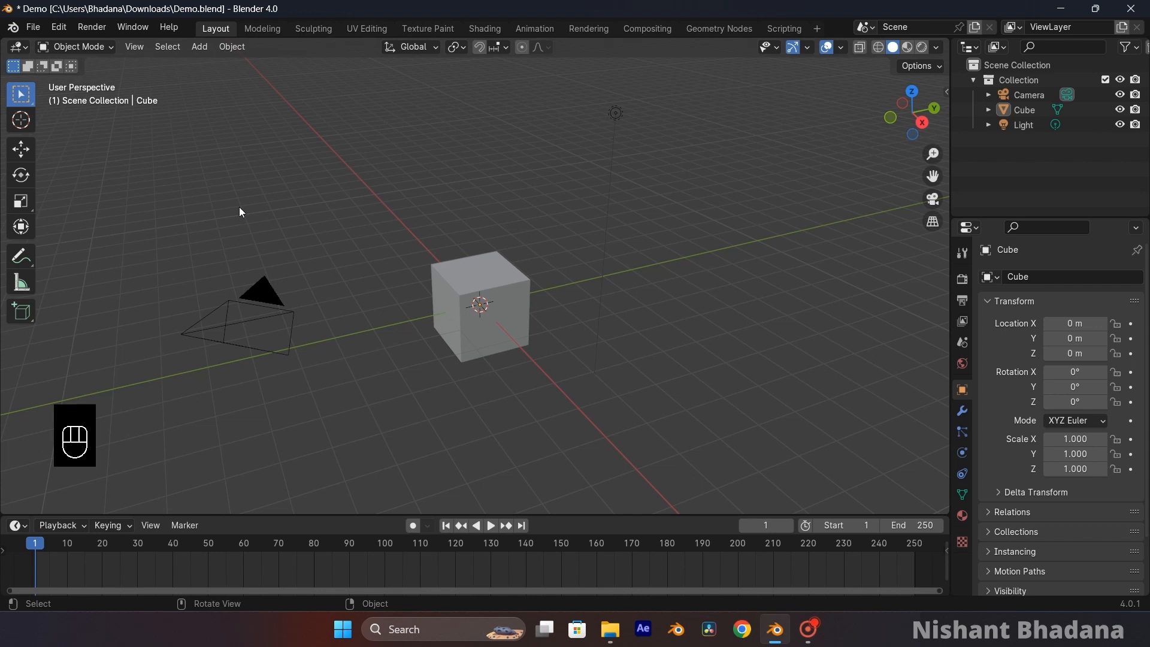
Move the cube up along the global Z axis by about 1.17 m.
middle_click_drag(500, 292, 559, 329)
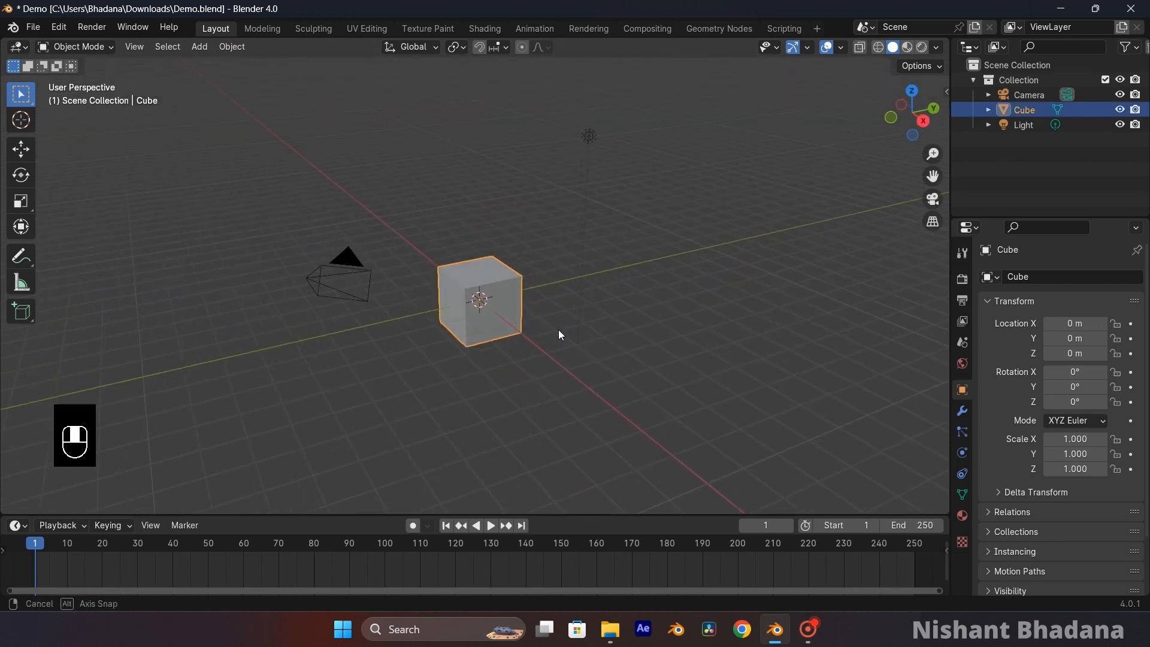
key("g")
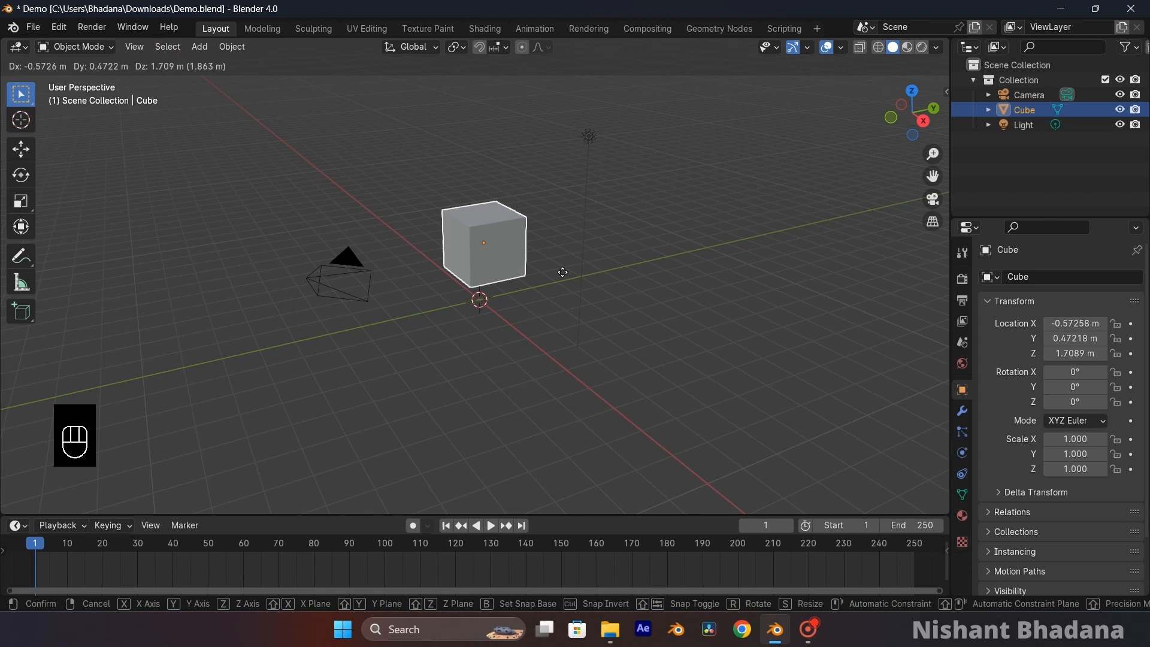
key("y")
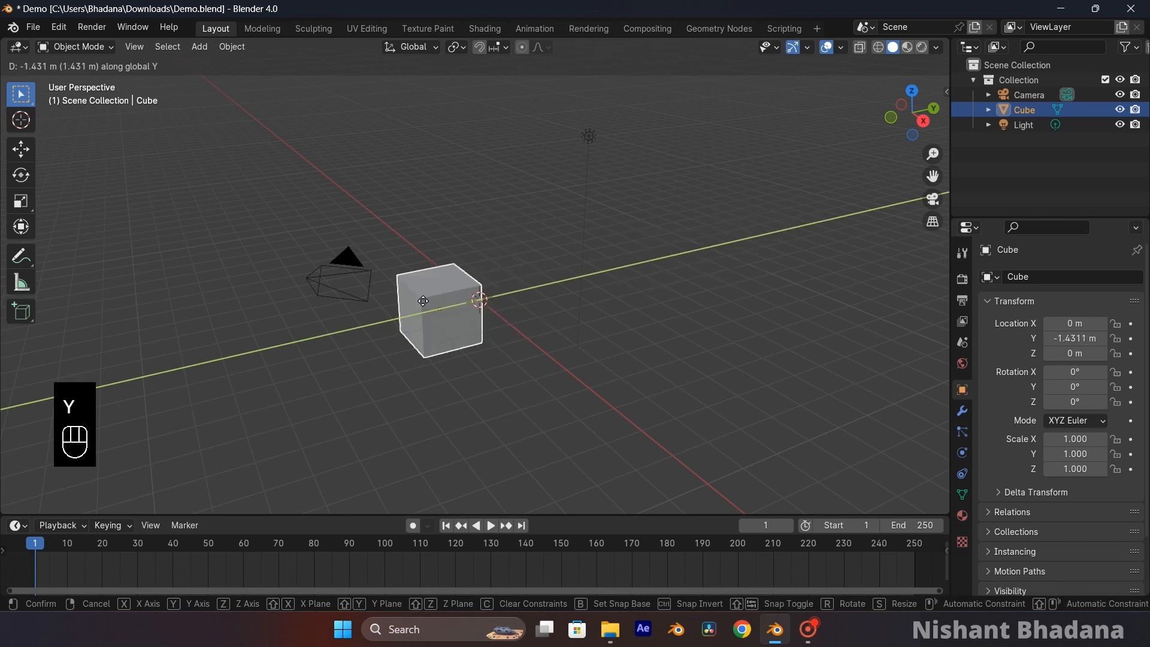
key("x")
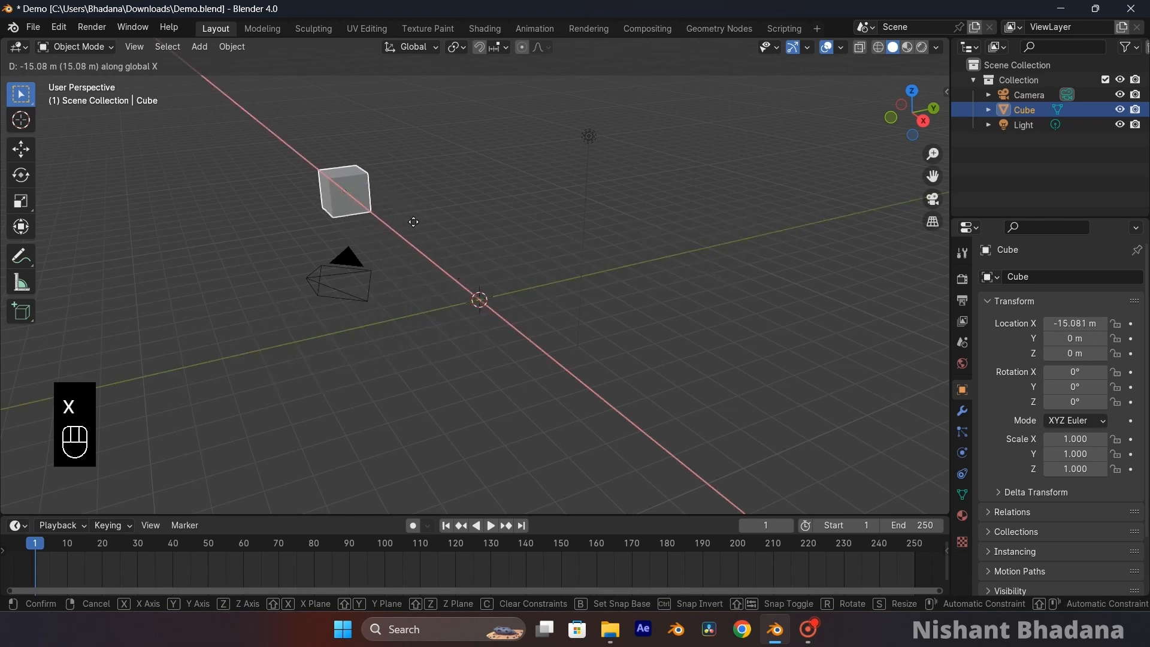
key("z")
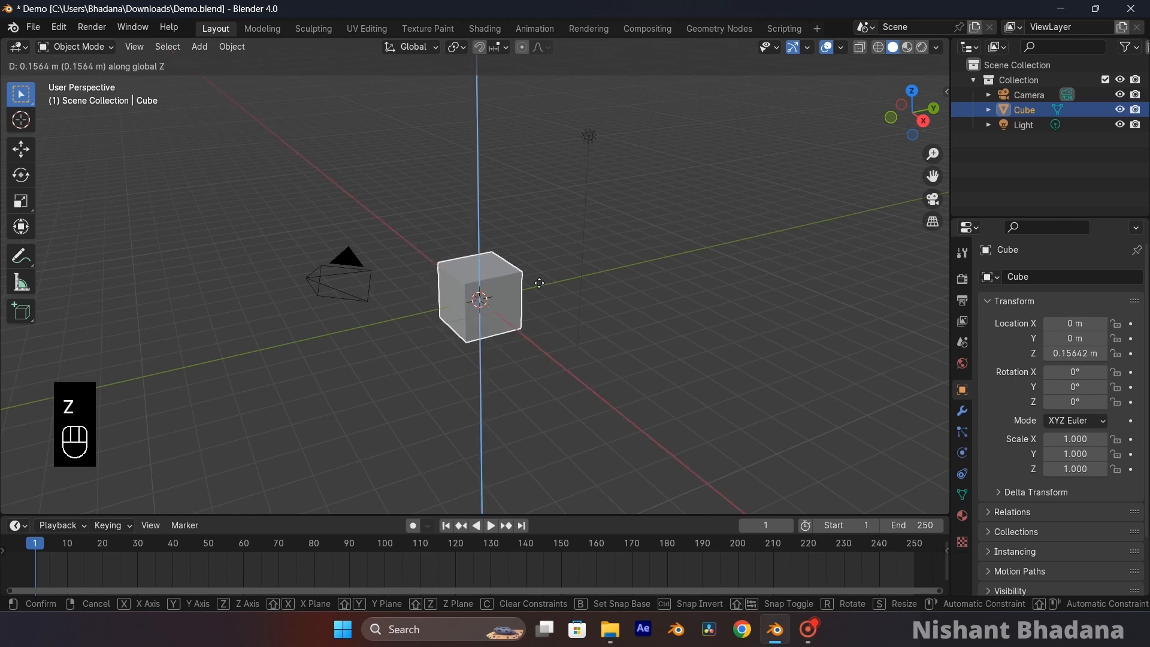
left_click(520, 294)
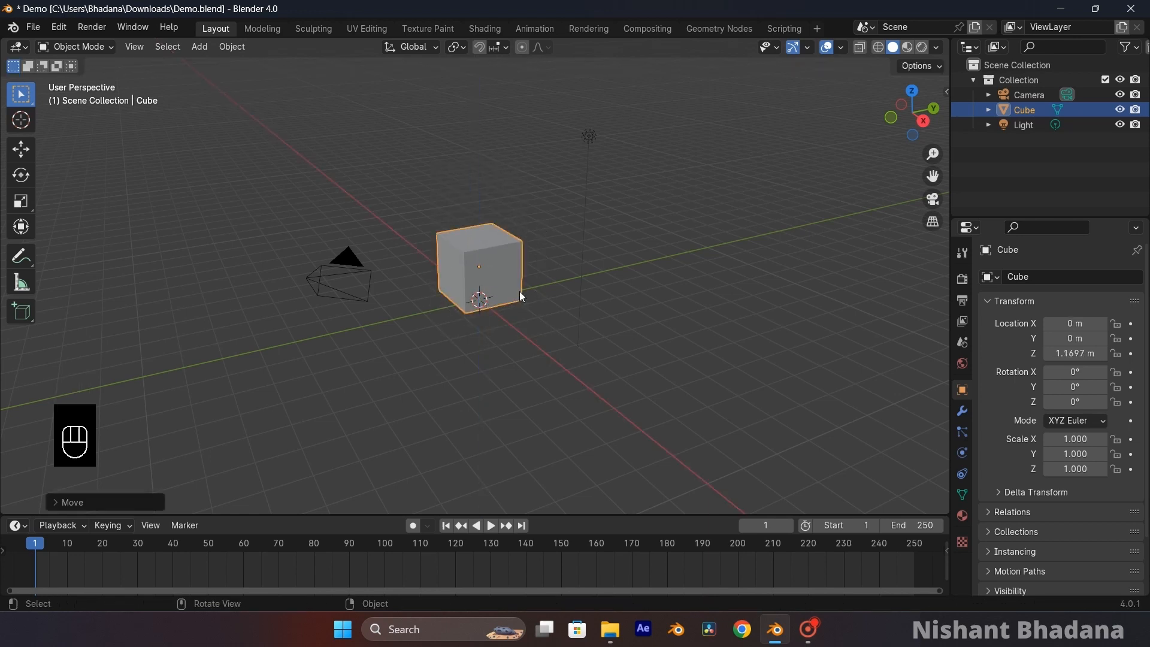
Rotate the cube freely about the global Y axis to a Y rotation of about -68.5°.
key("r")
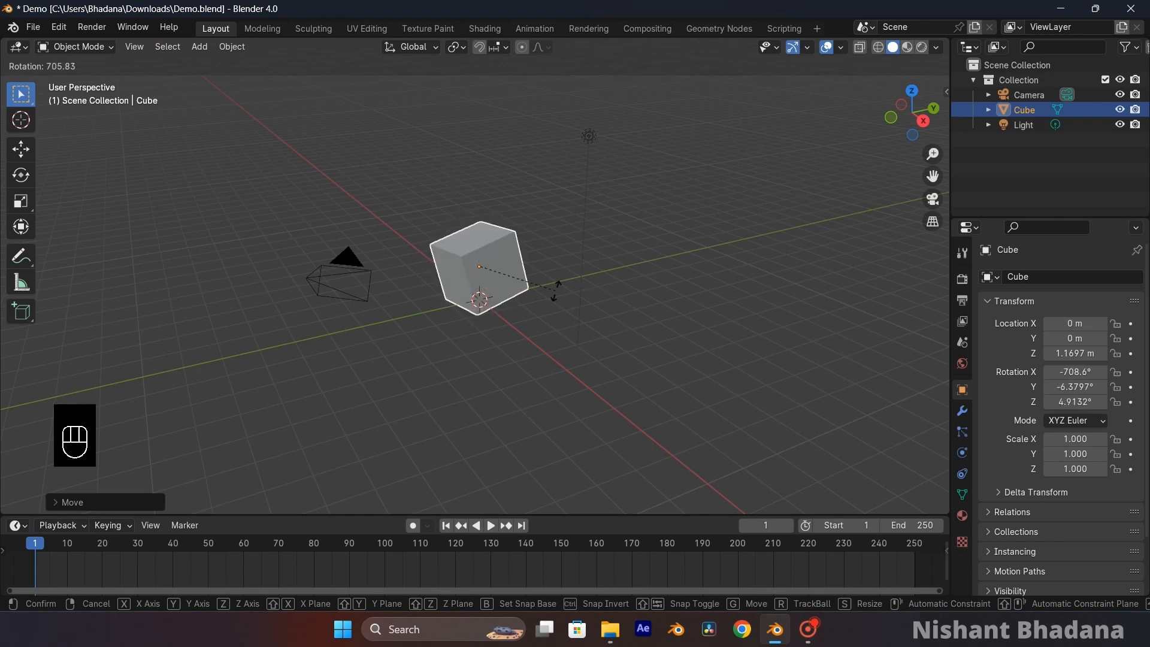
key("y")
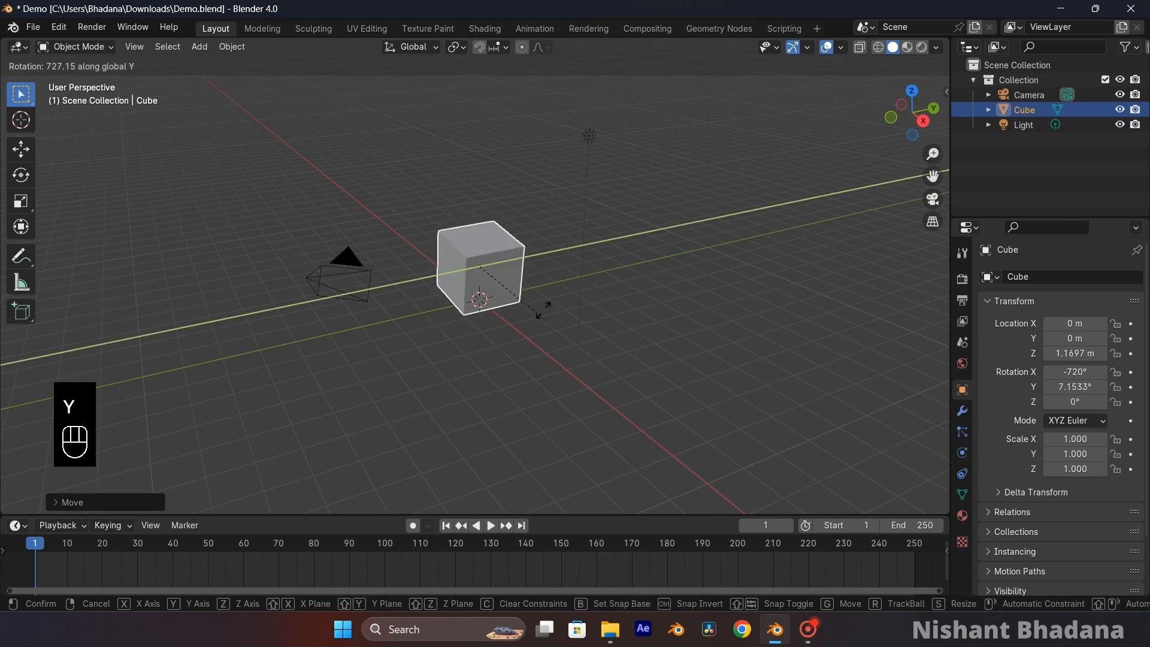
left_click(553, 336)
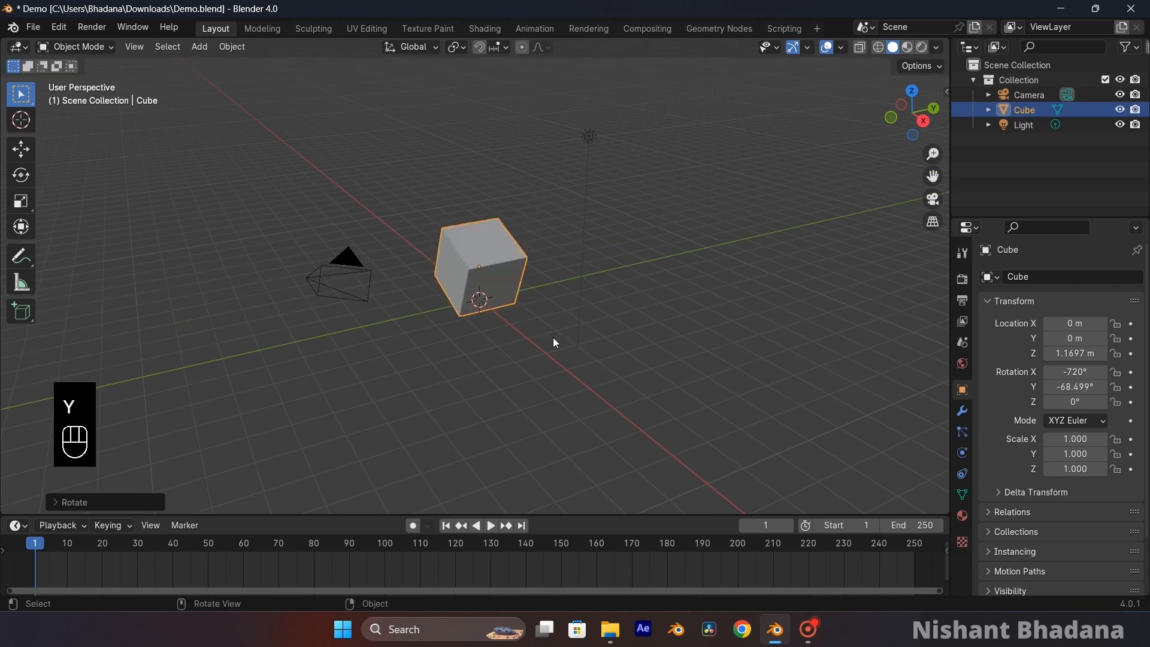
Scale the cube along the global Z axis by a factor of about 2.47.
key("s")
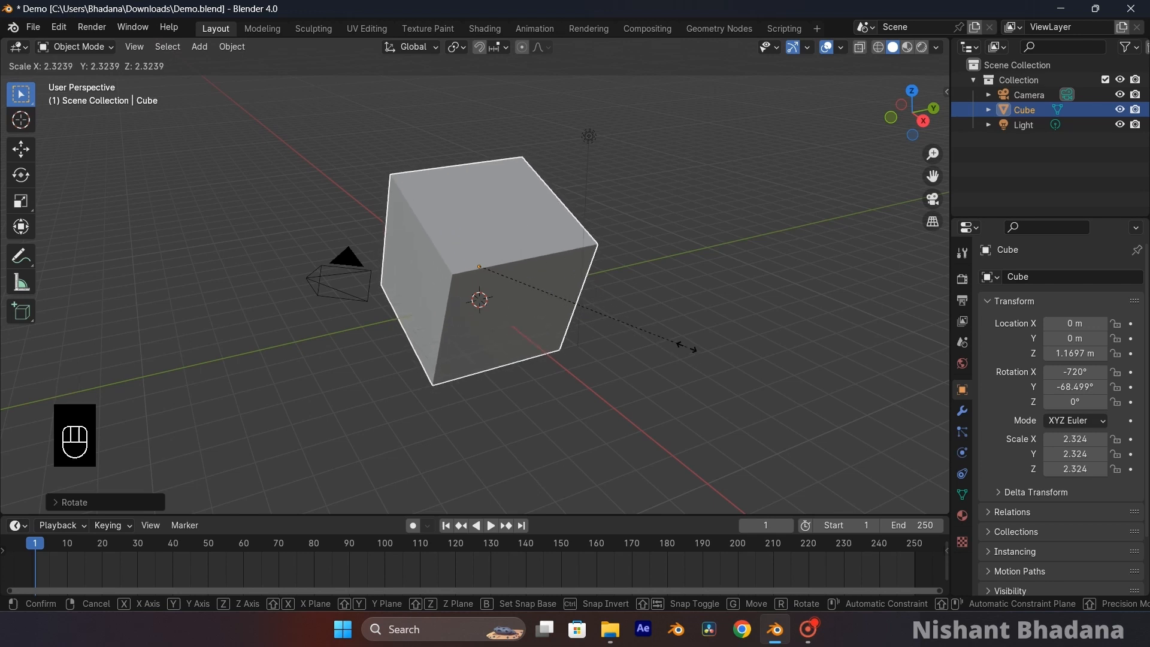
key("z")
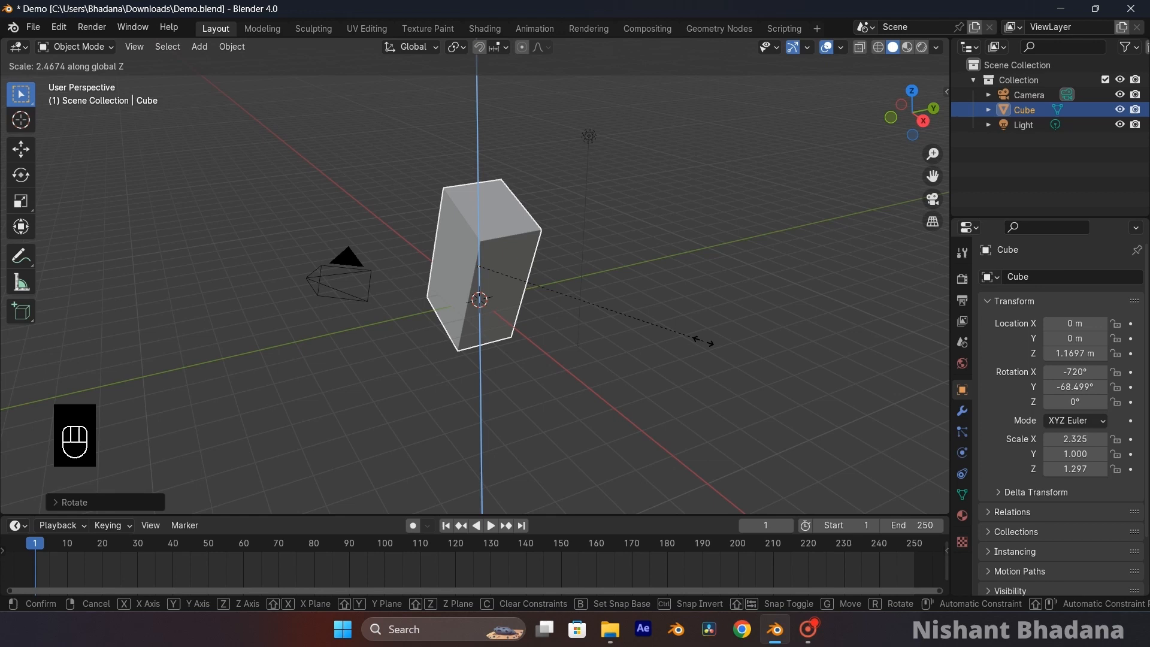
left_click(704, 341)
Try rotating the cube about the Z axis, alternating between the global Z, local Z and unconstrained modes.
middle_click_drag(704, 341, 706, 293)
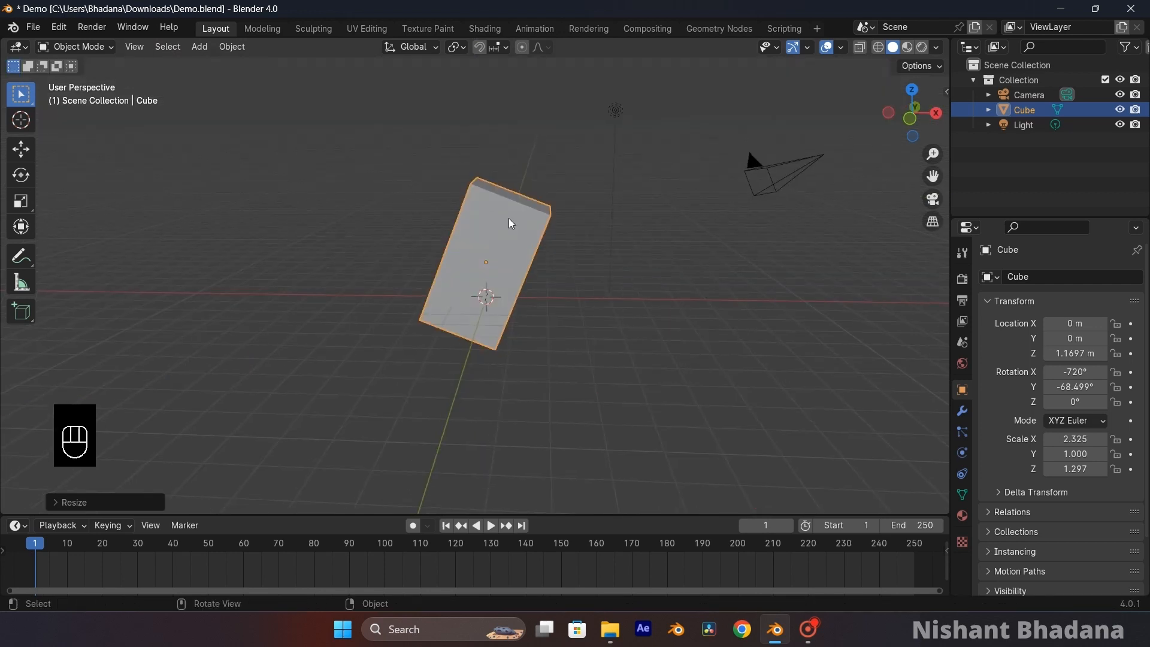
middle_click_drag(508, 218, 500, 263)
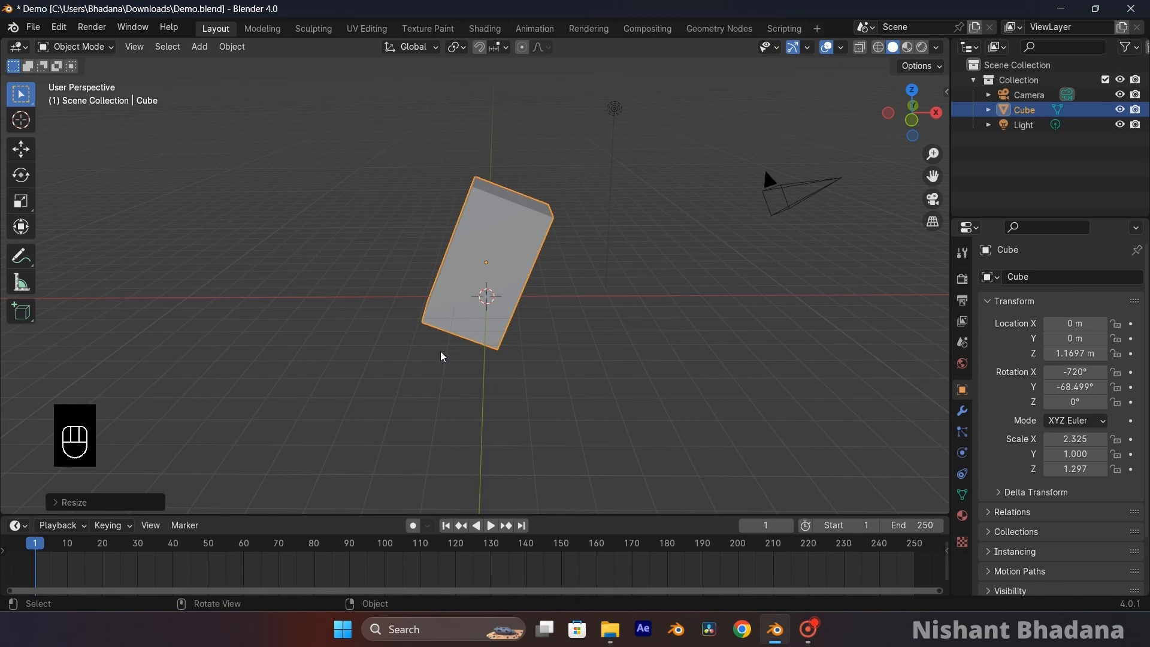
middle_click_drag(585, 239, 451, 326)
middle_click_drag(524, 261, 562, 264)
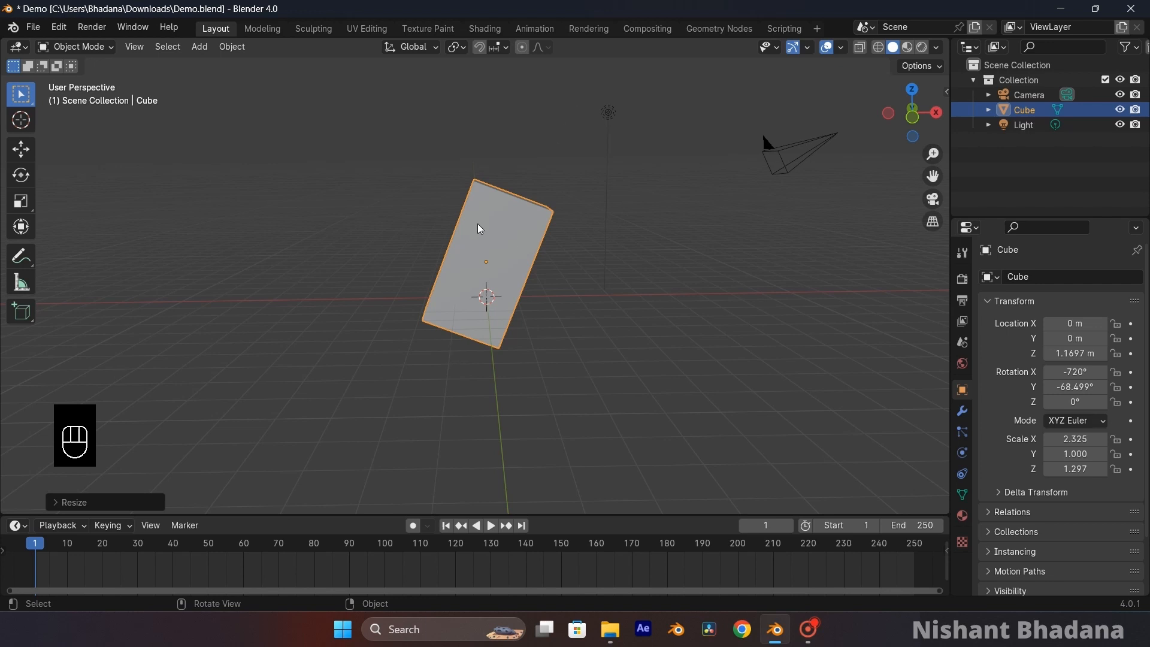
middle_click_drag(539, 277, 547, 274)
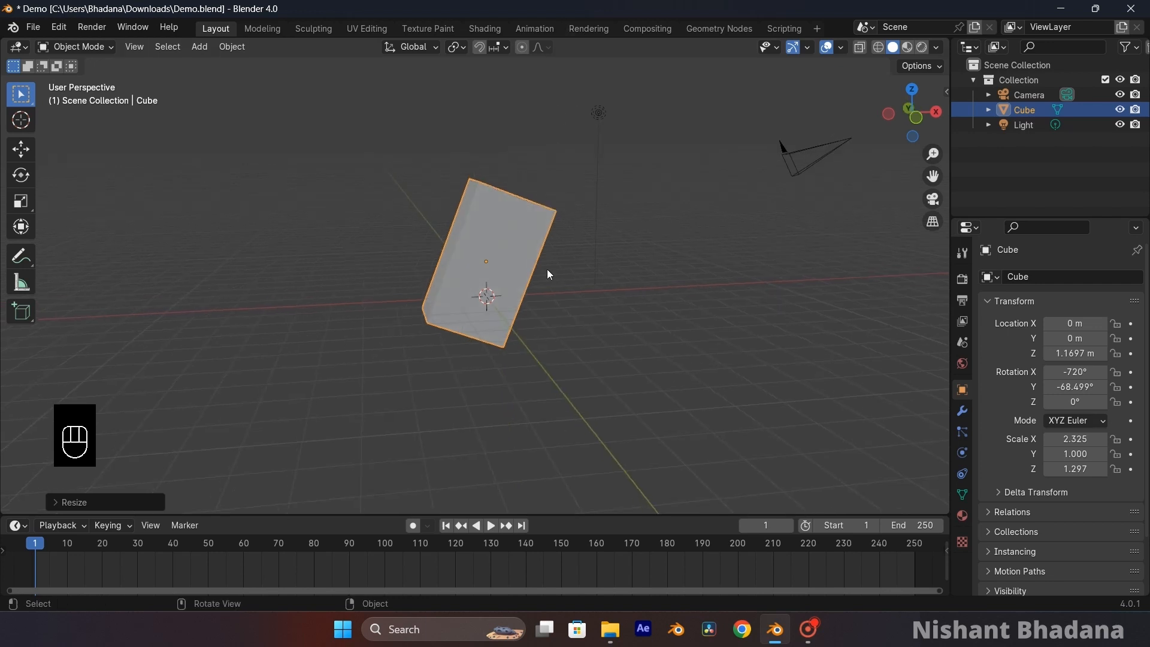
key("r")
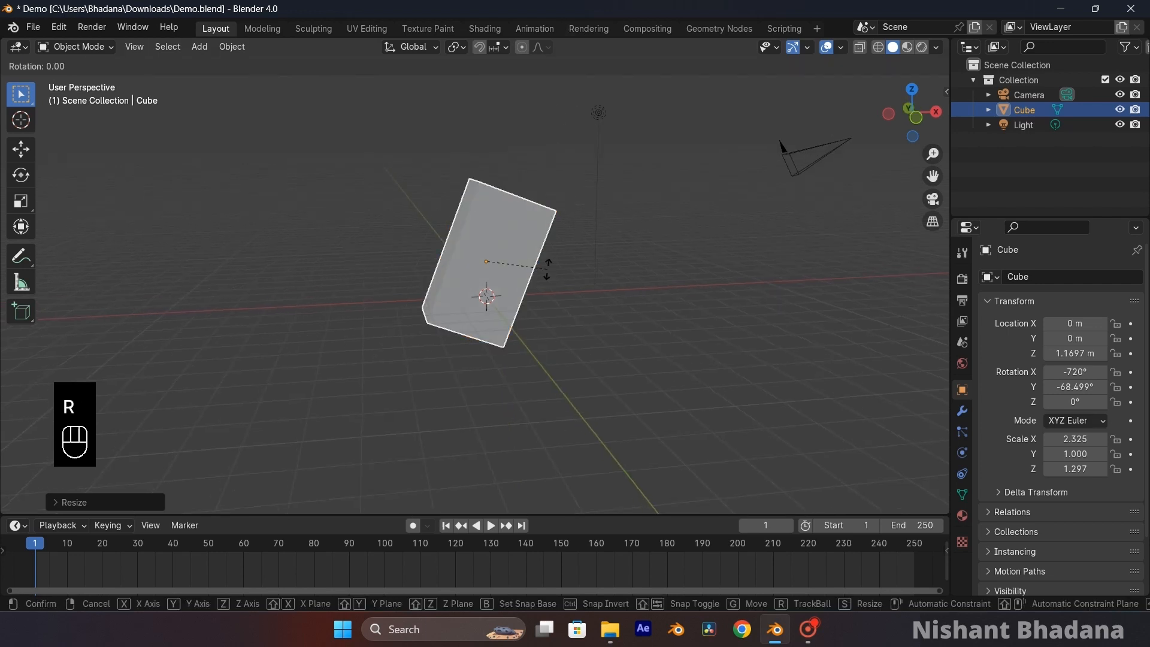
key("z")
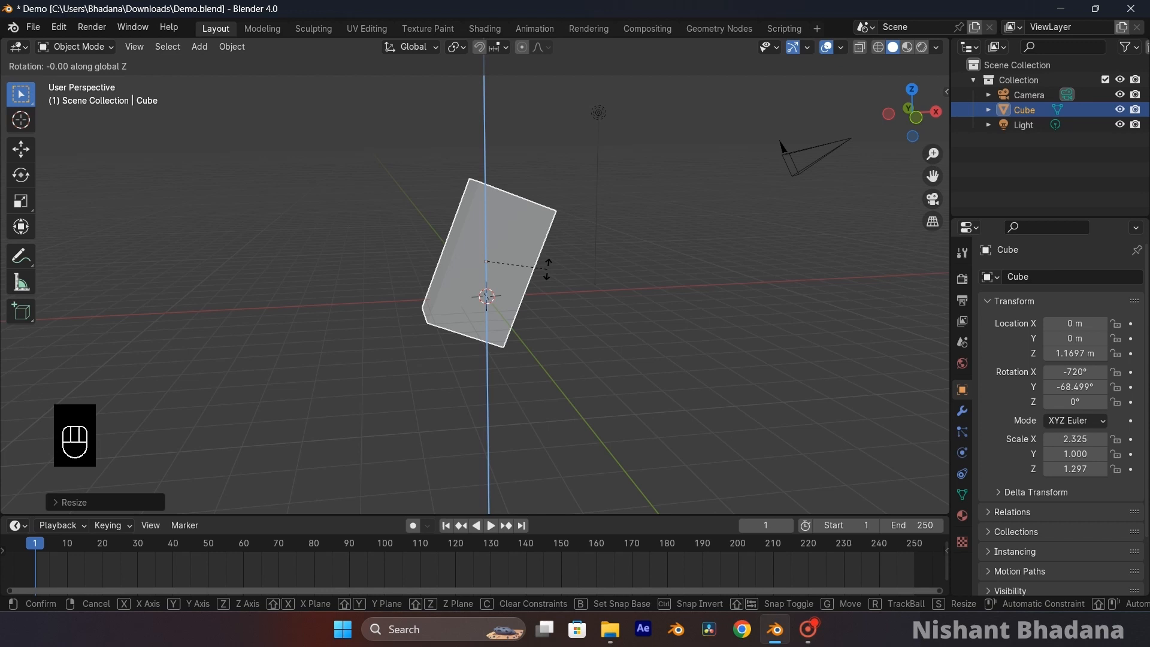
key("z")
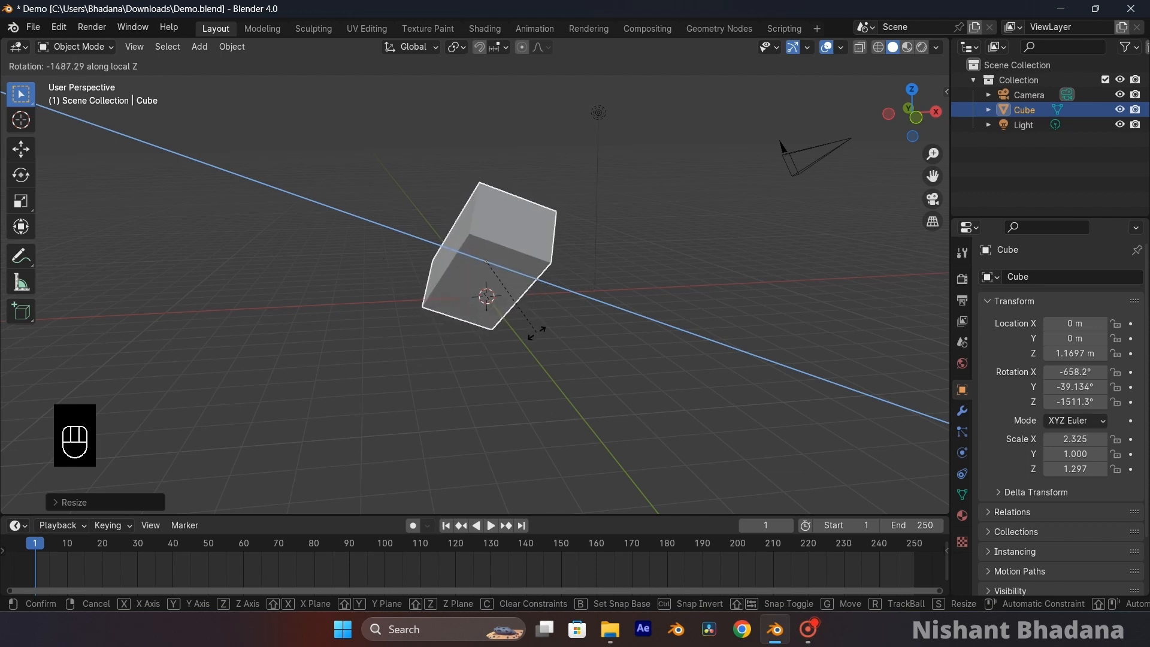
key("z")
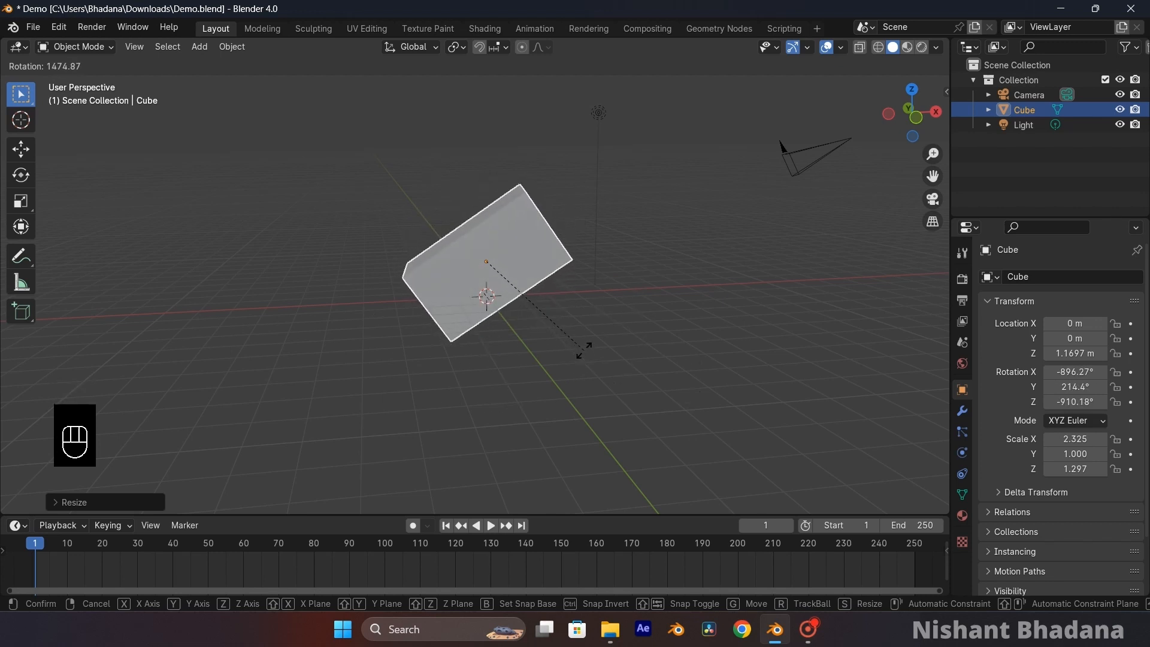
key("z")
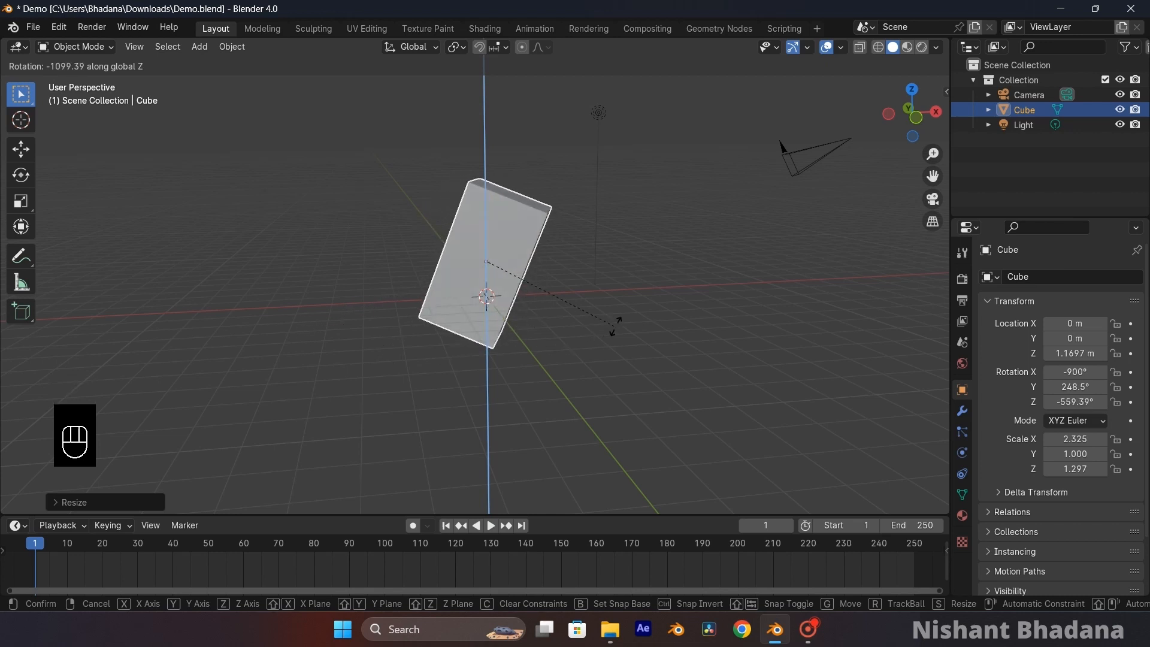
key("z")
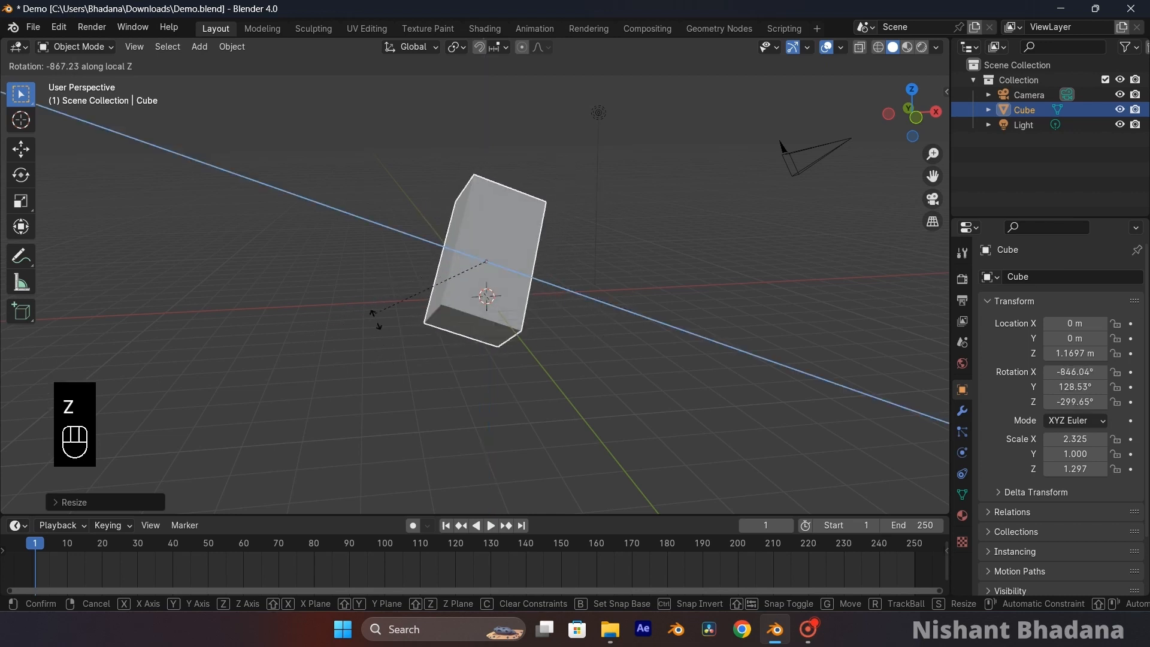
key("z")
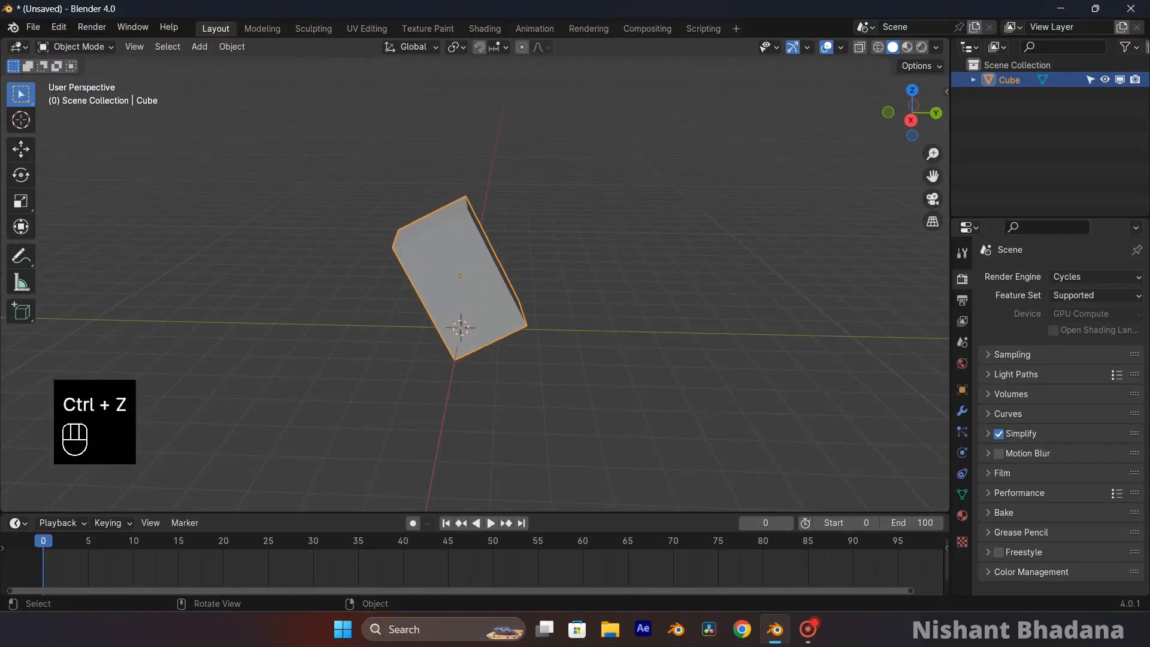
Rotate the cube freely about its local Z axis.
key("r")
key("z")
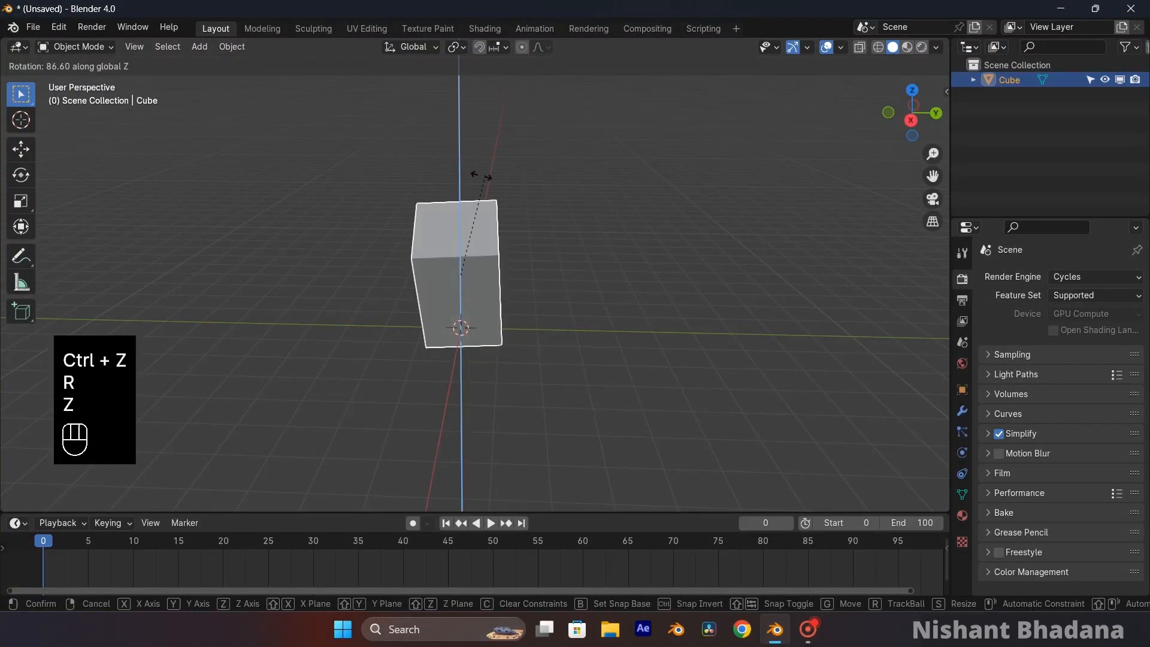
key("z")
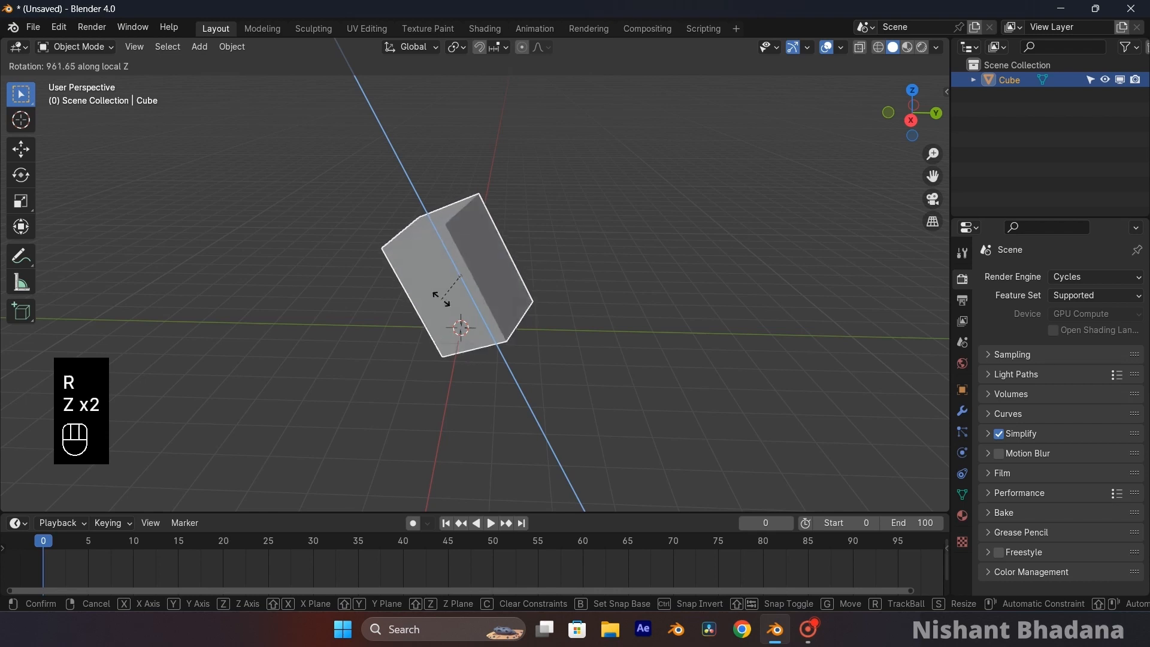
left_click(522, 263)
Switch the transform orientation between Local and Global, finishing on Global, and view the transform pivot point options.
left_click(410, 48)
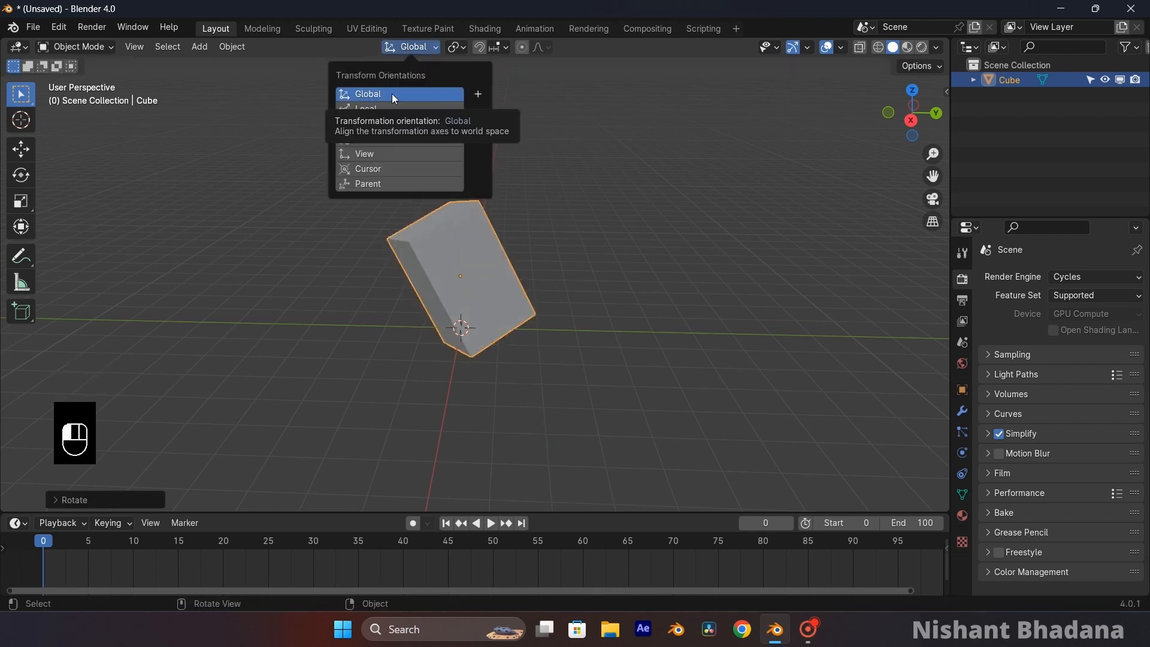
left_click(370, 108)
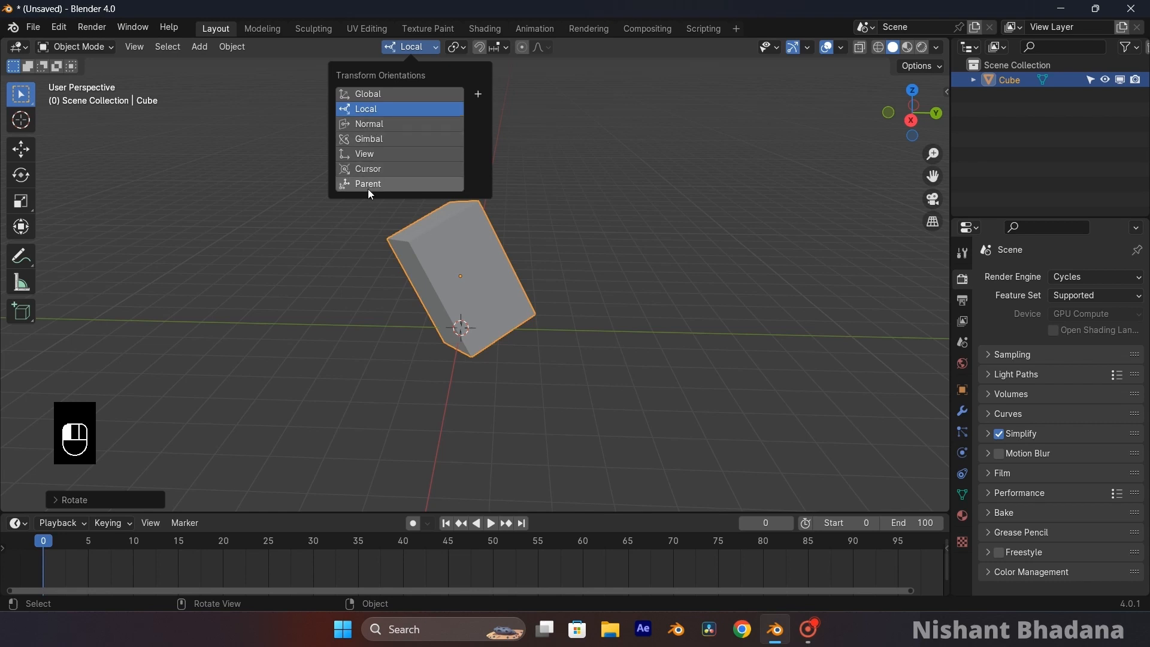
left_click(363, 96)
left_click(365, 111)
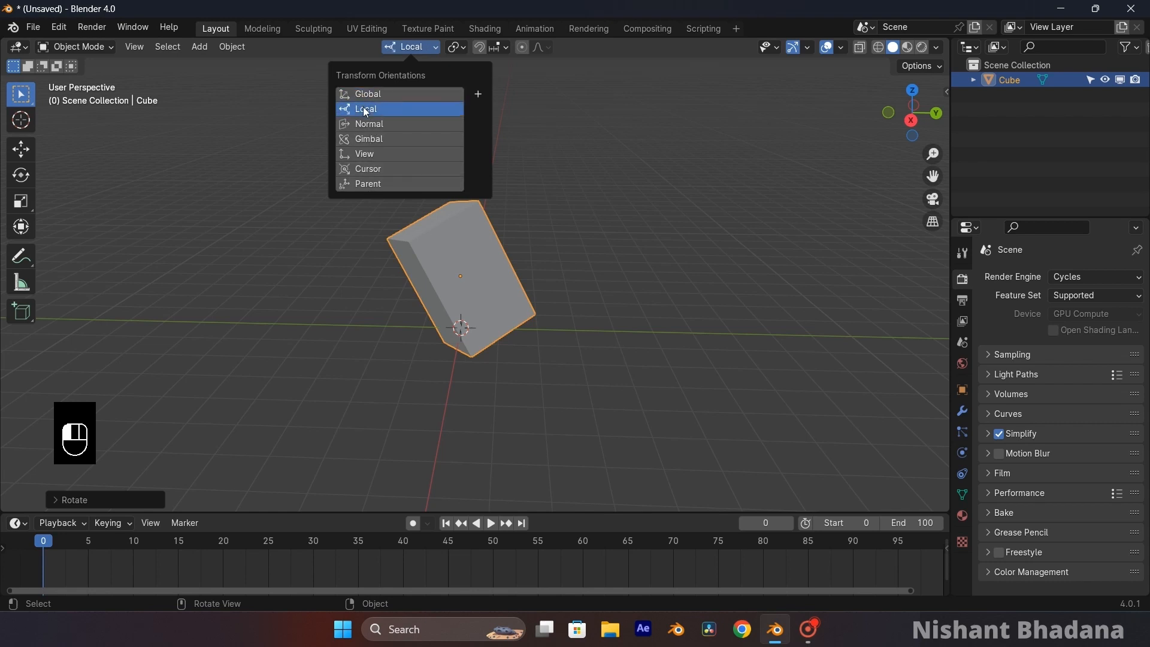
left_click(365, 95)
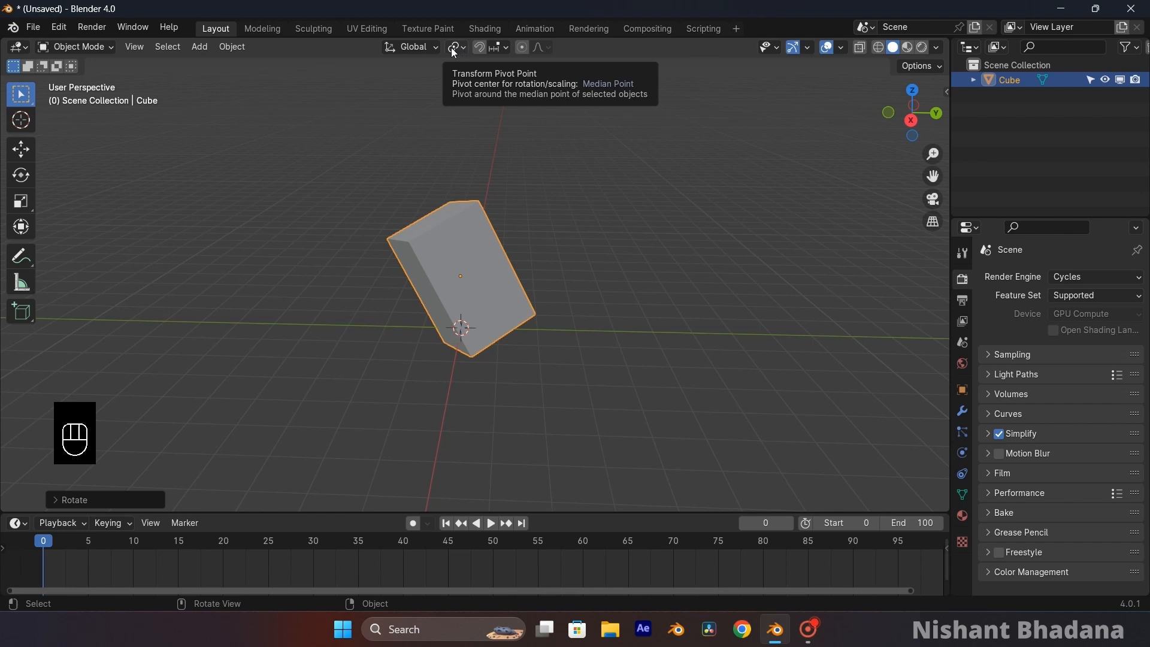
left_click(456, 48)
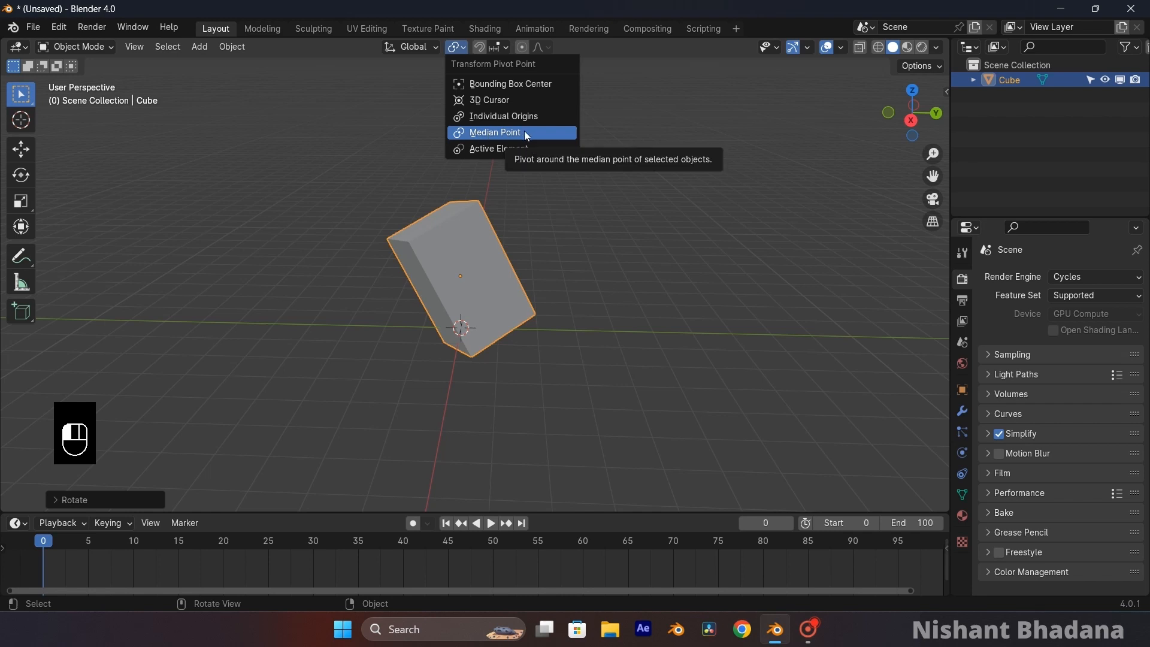
Try rotating the cube about the global Z axis and undo the rotation.
middle_click_drag(591, 254, 576, 349)
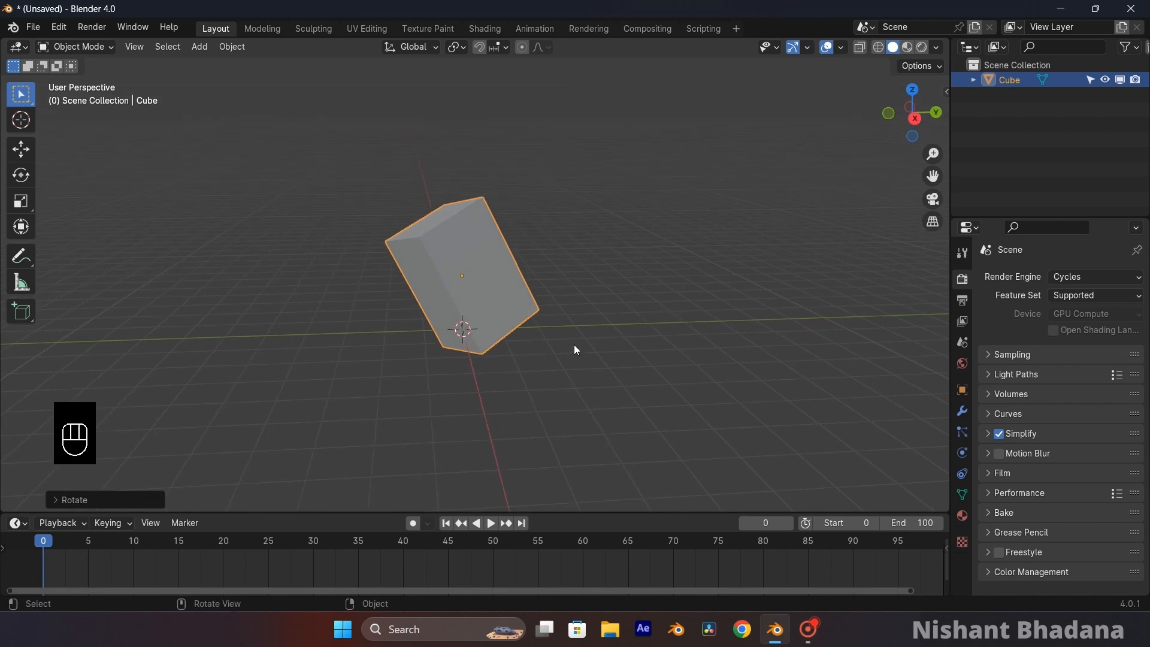
middle_click_drag(501, 280, 464, 273)
middle_click_drag(519, 316, 538, 326)
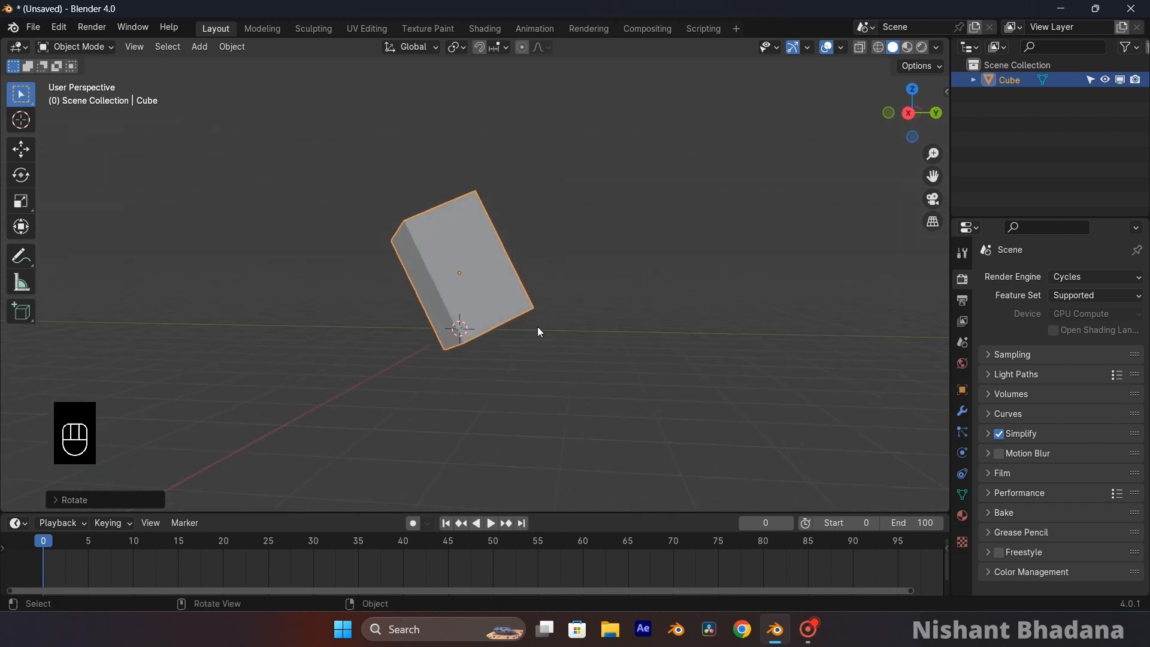
key("r")
key("z")
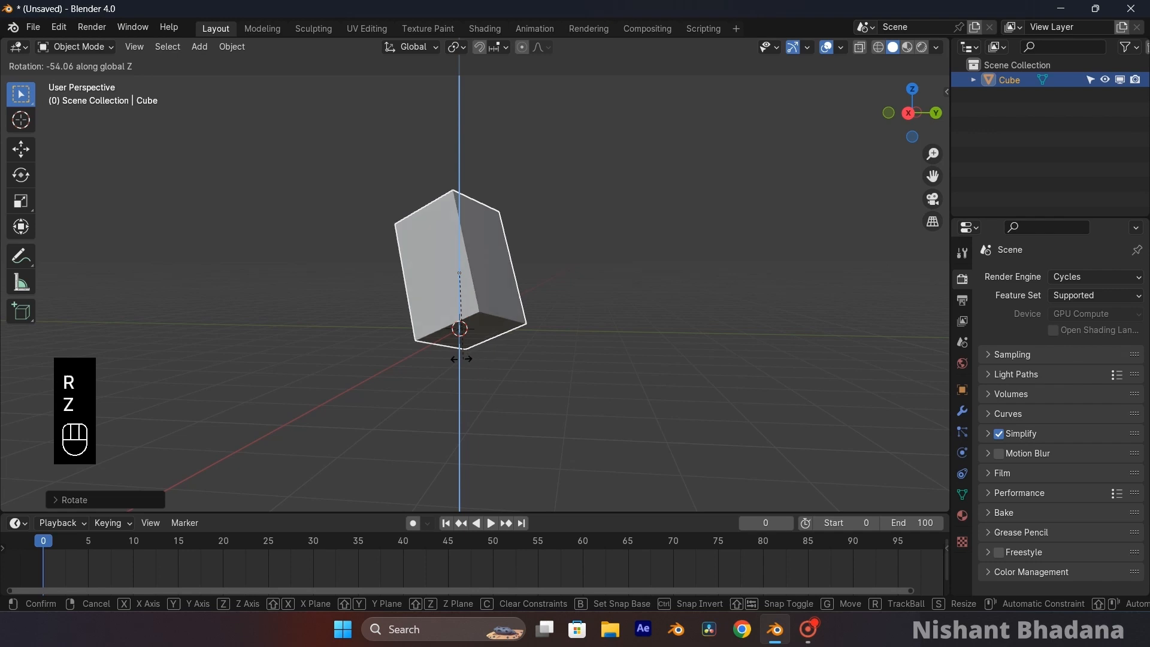
left_click(555, 336)
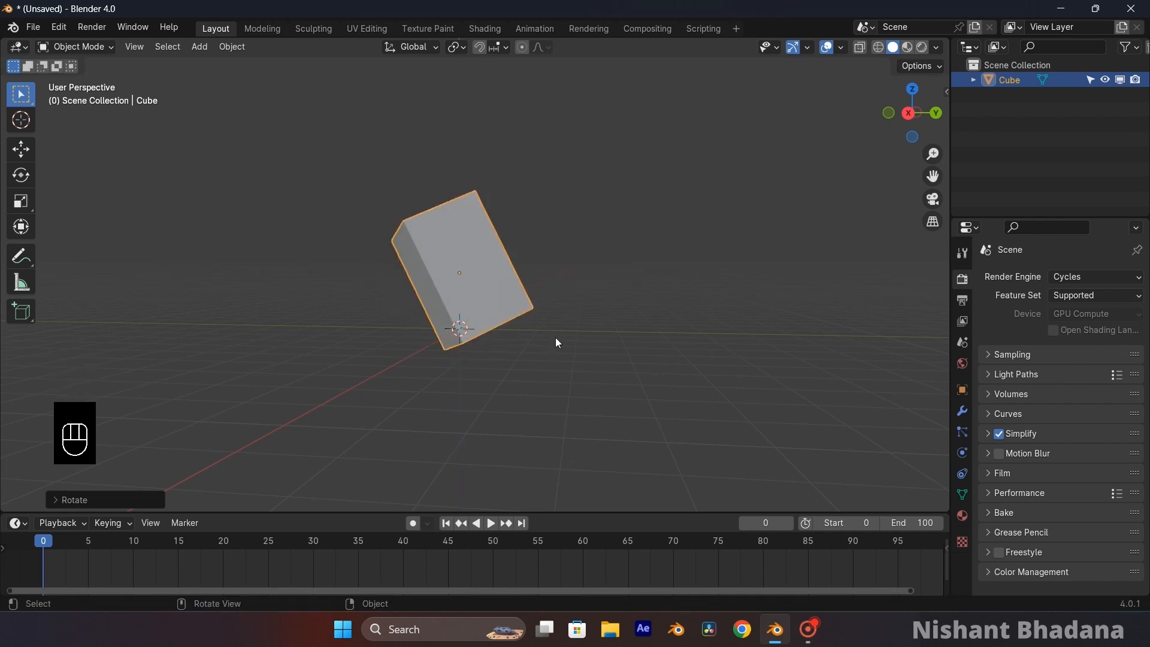
key("ctrl+z")
middle_click_drag(555, 337, 576, 357)
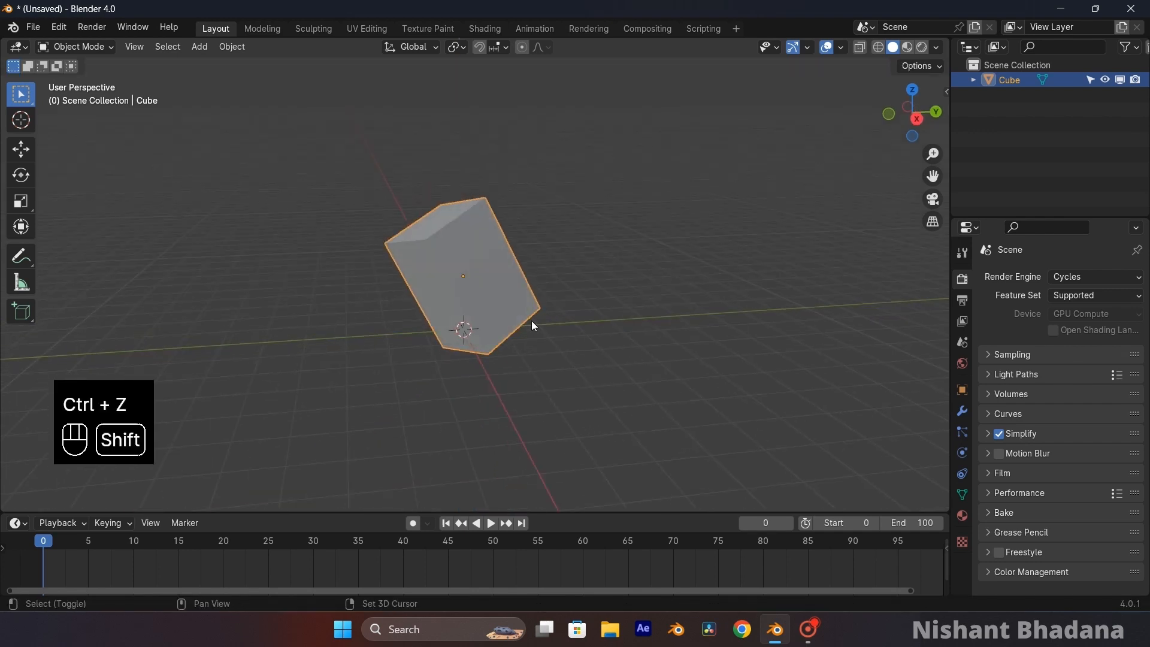
Duplicate the cube and move the copy along the global Y axis, placing it clear of the original.
key("shift+d")
key("f")
key("g")
key("y")
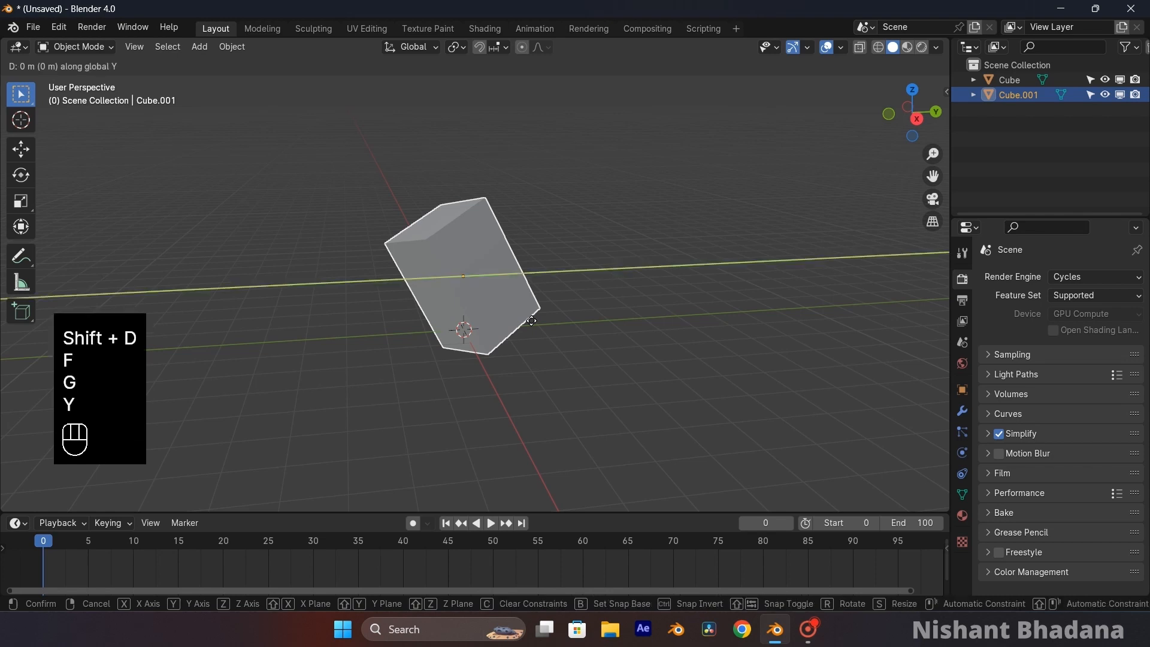
left_click(698, 328)
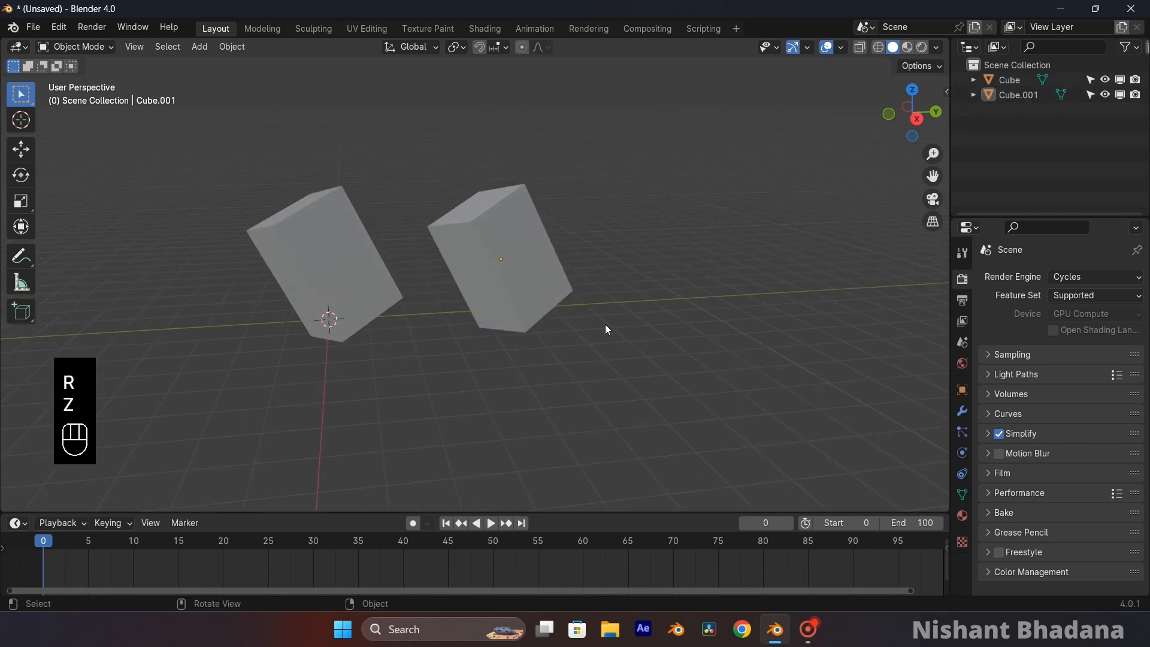
Try rotating both cubes together about the global X axis around their median point, and undo the rotation.
left_click_drag(617, 346, 350, 243)
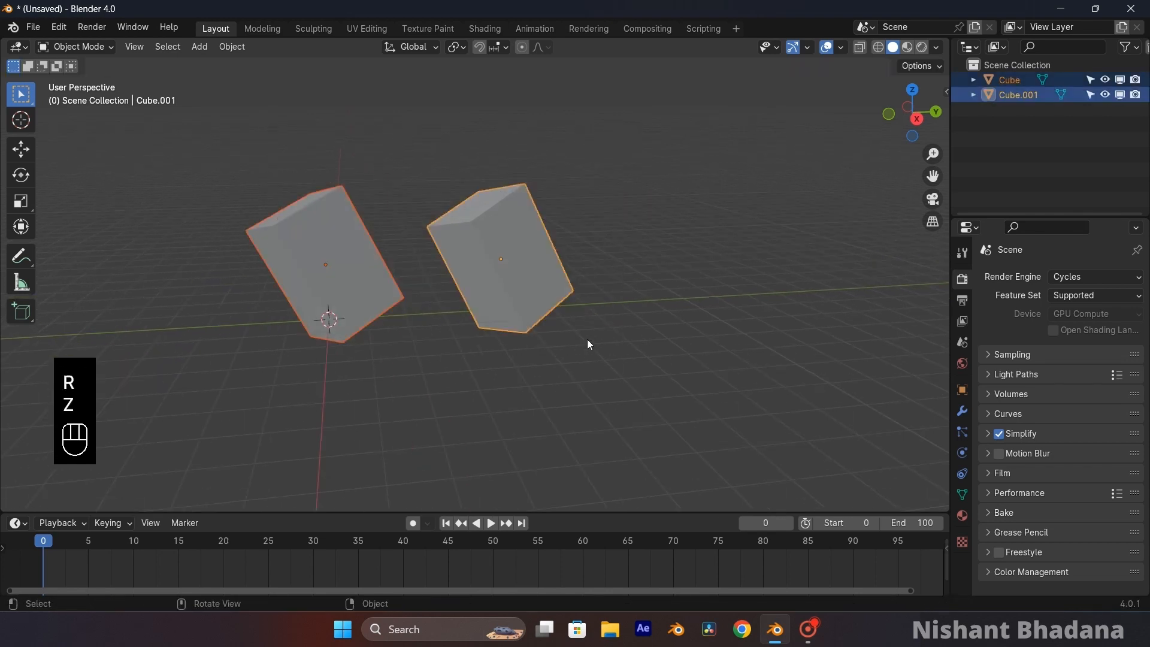
key("r")
key("z")
key("x")
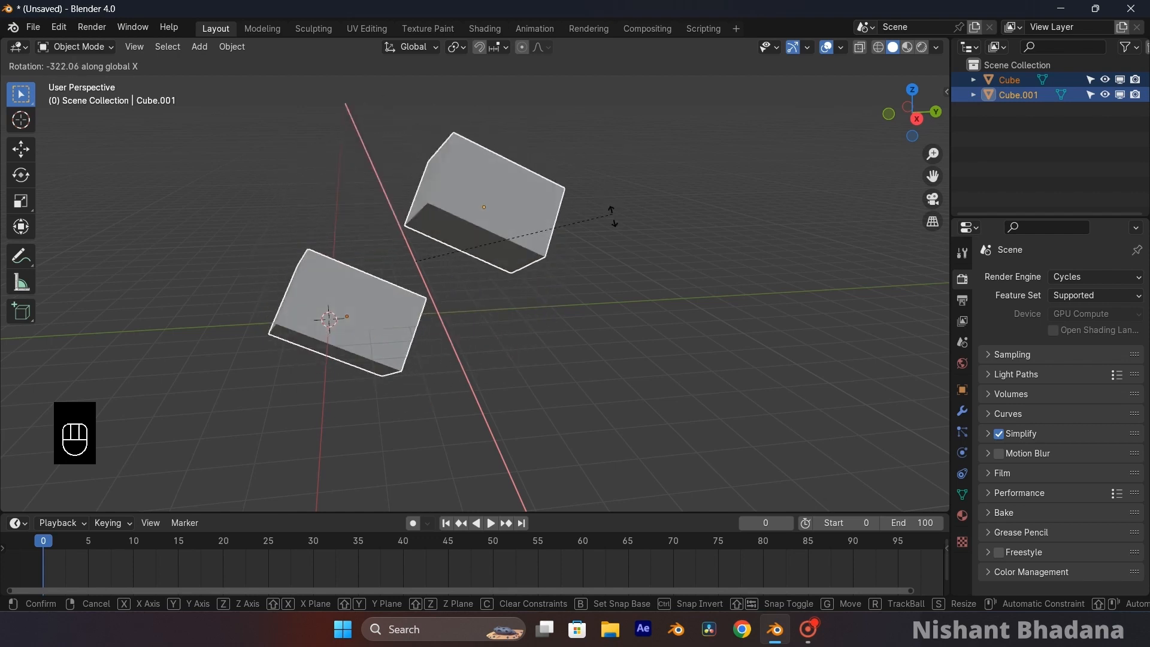
left_click(545, 322)
key("ctrl+z")
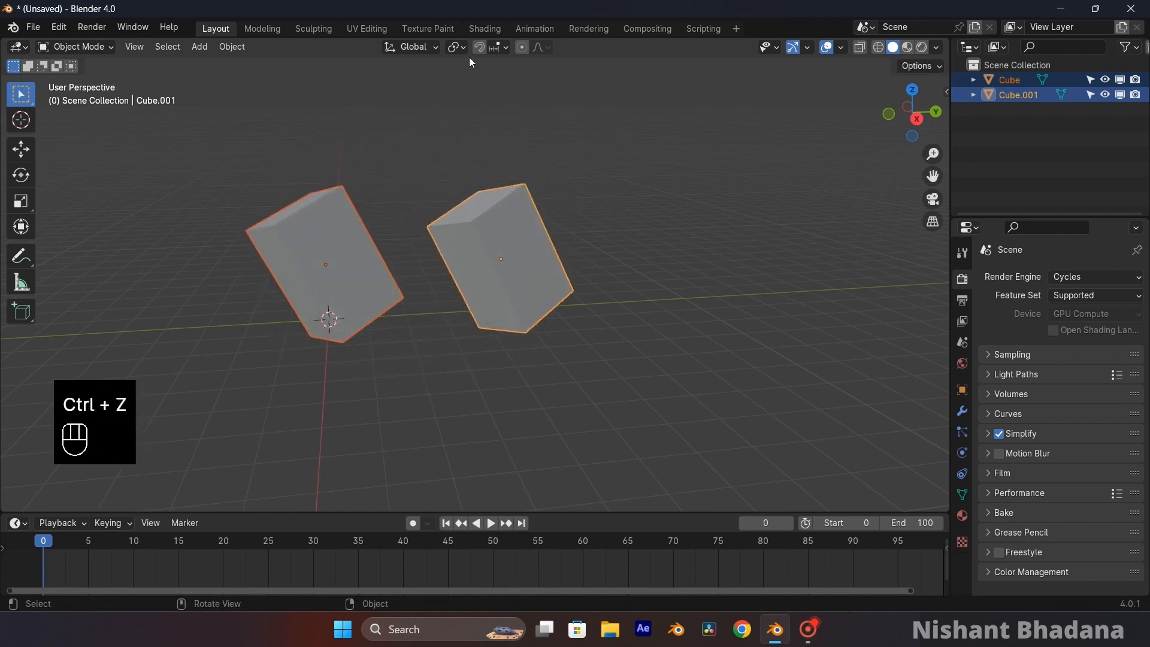
Set the transform pivot point to Individual Origins and select only the duplicated cube.
left_click(456, 47)
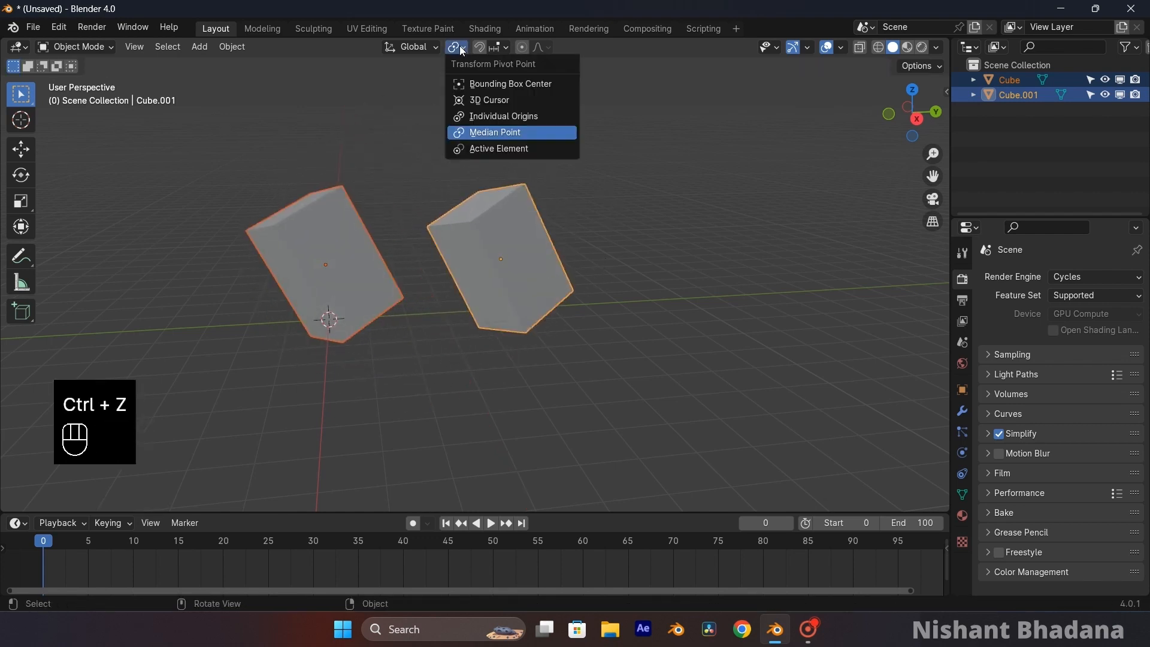
left_click(494, 116)
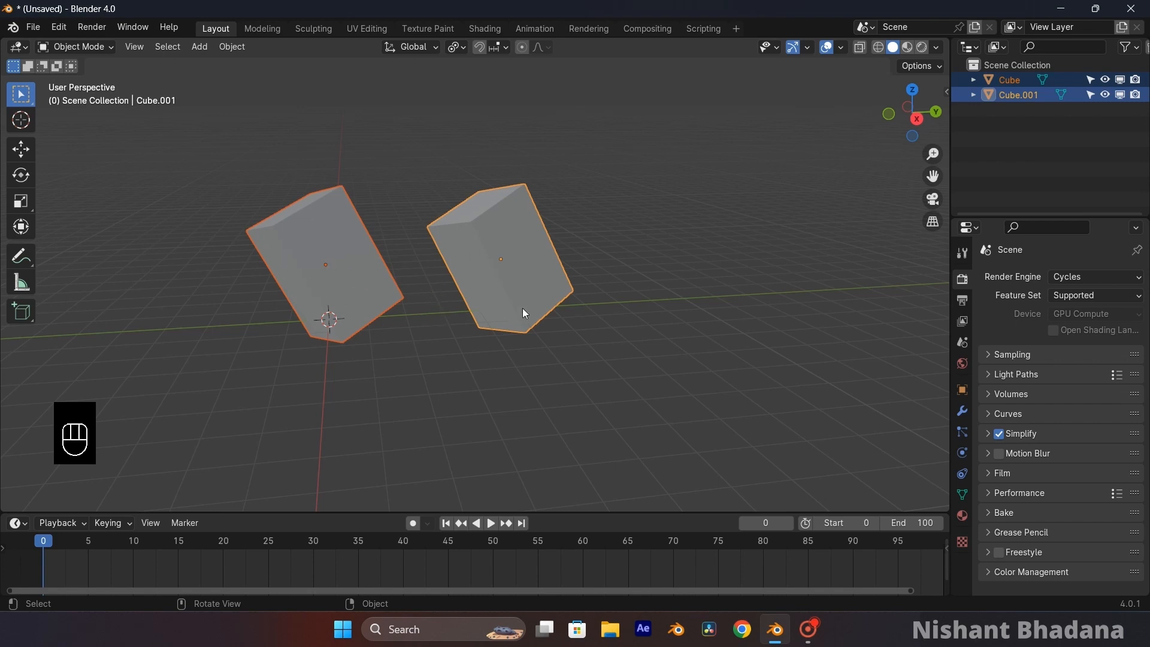
left_click(607, 337)
left_click(513, 271)
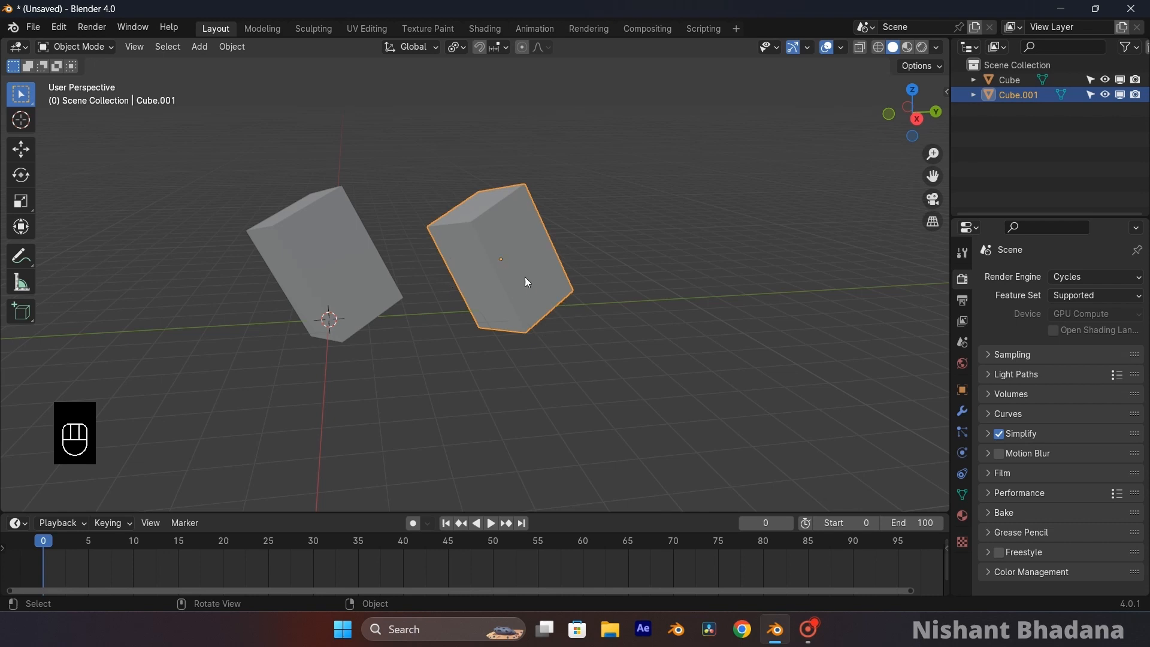
left_click(463, 48)
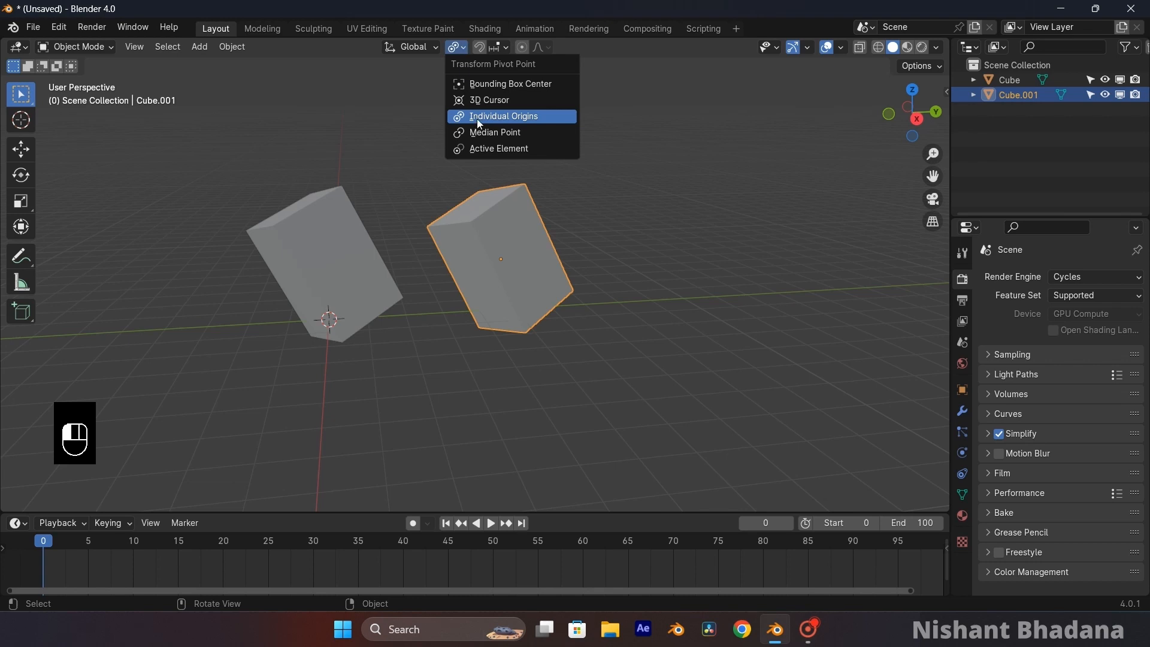
left_click(544, 120)
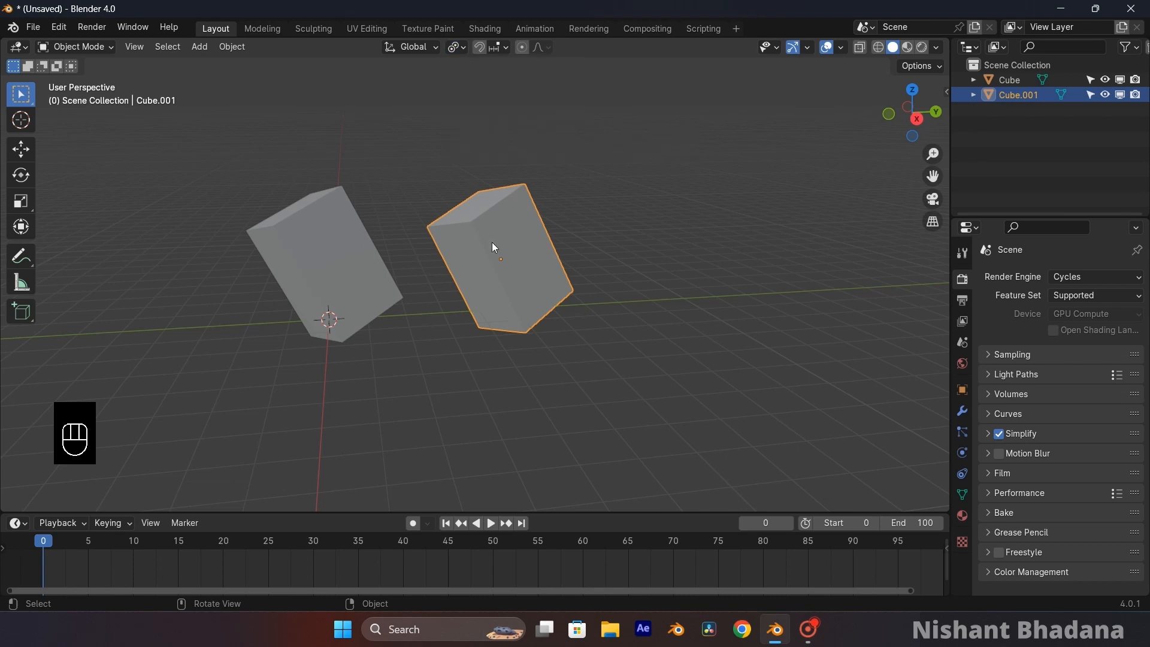
Add the original cube to the selection and rotate both cubes about the global X axis until they stand roughly upright.
left_click(333, 267, "shift")
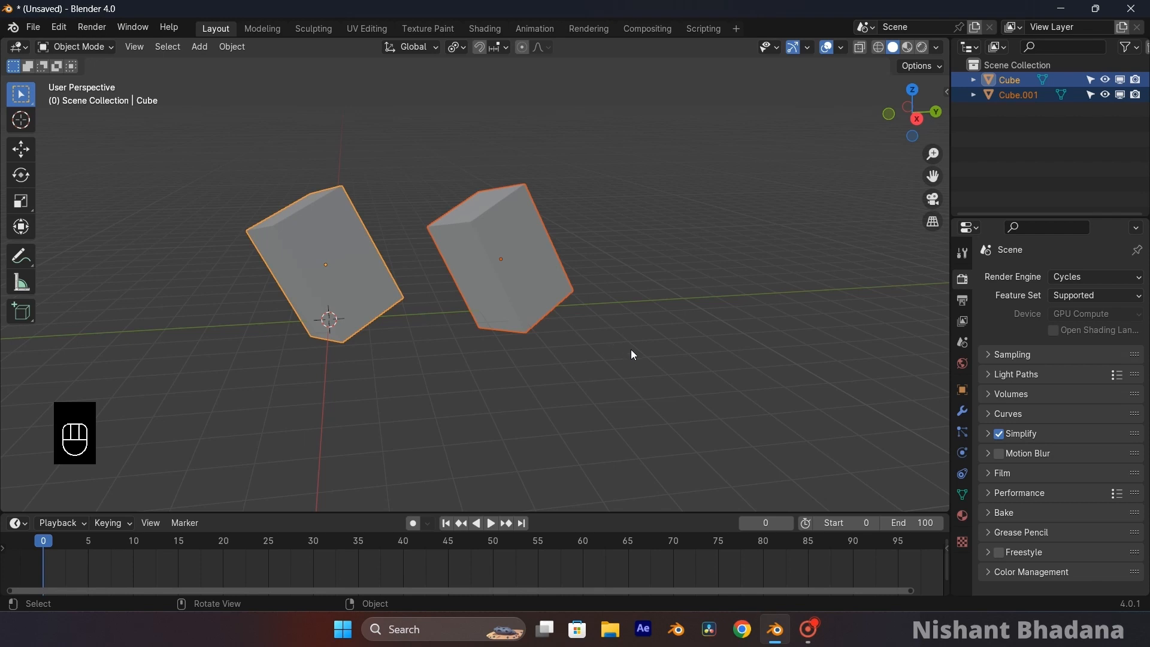
key("r")
key("x")
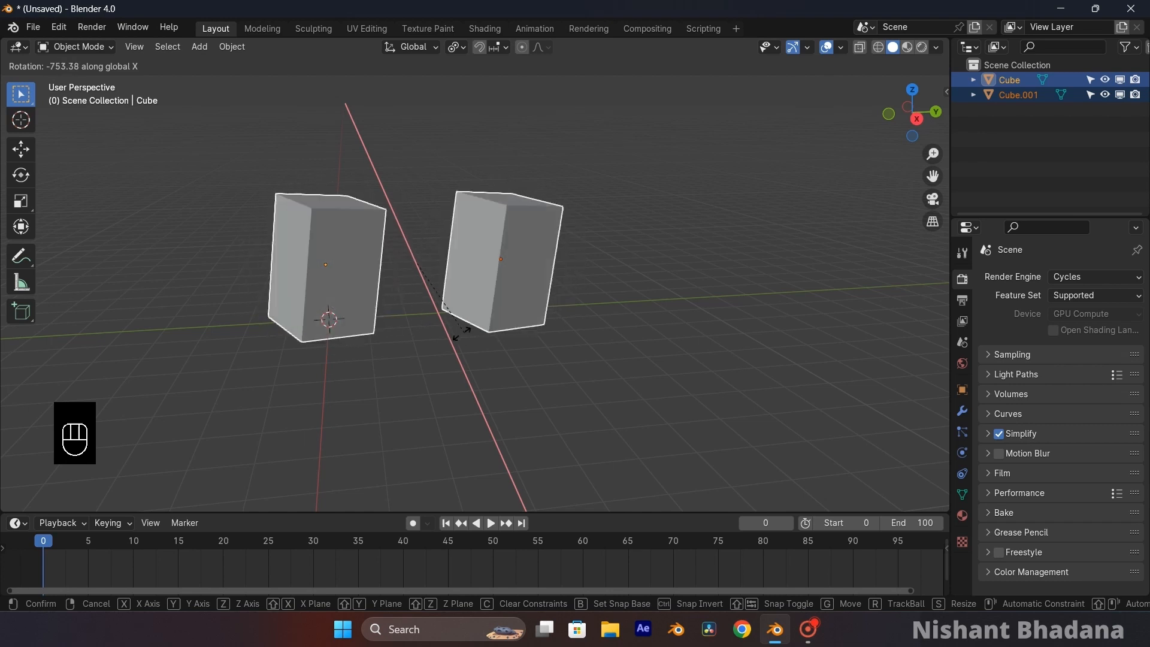
left_click(374, 215)
Set the transform pivot point to 3D Cursor, try rotating both cubes about the global X axis, and undo the rotation.
left_click(457, 48)
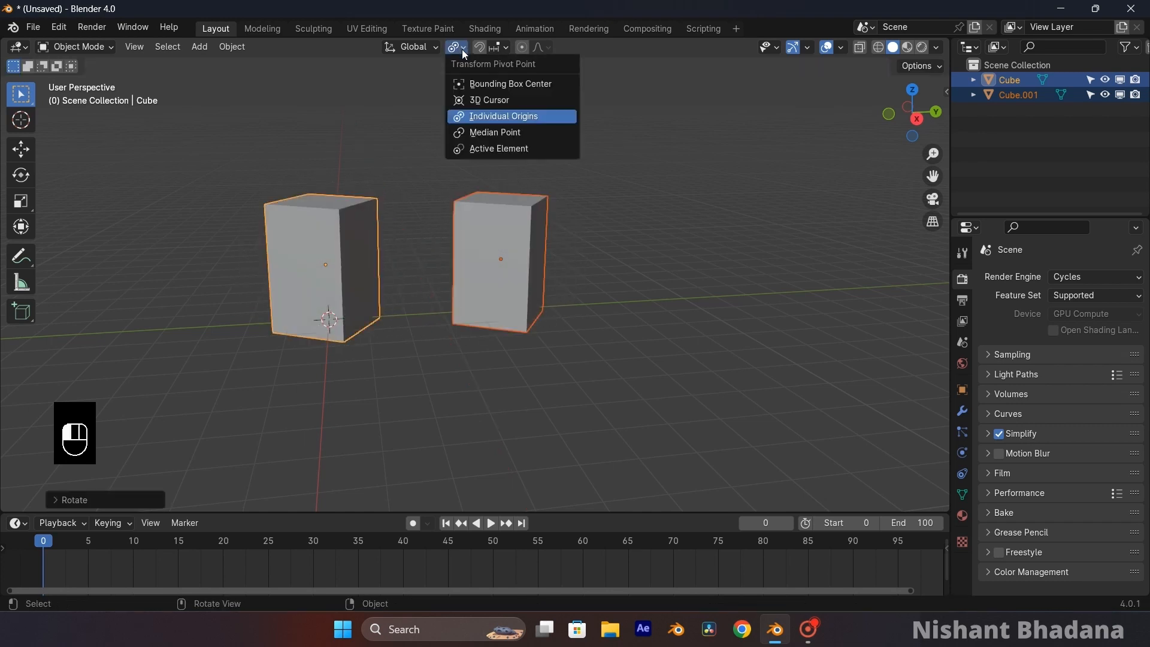
left_click(488, 99)
middle_click_drag(408, 271, 383, 311)
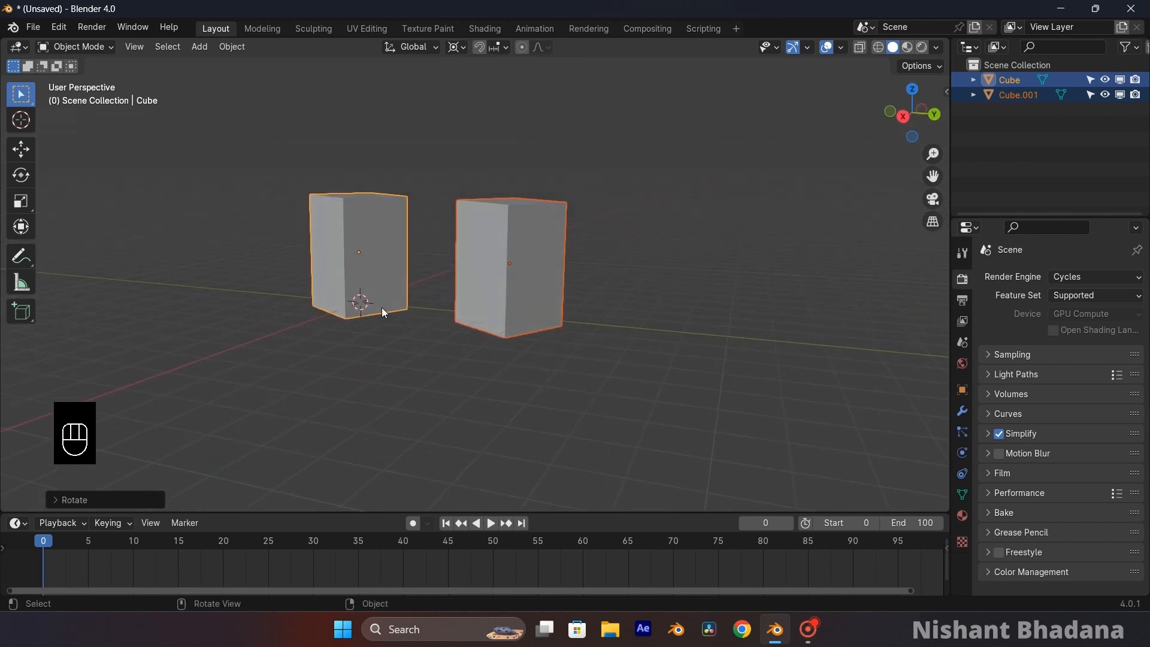
middle_click_drag(443, 336, 505, 344)
middle_click_drag(505, 389, 445, 302)
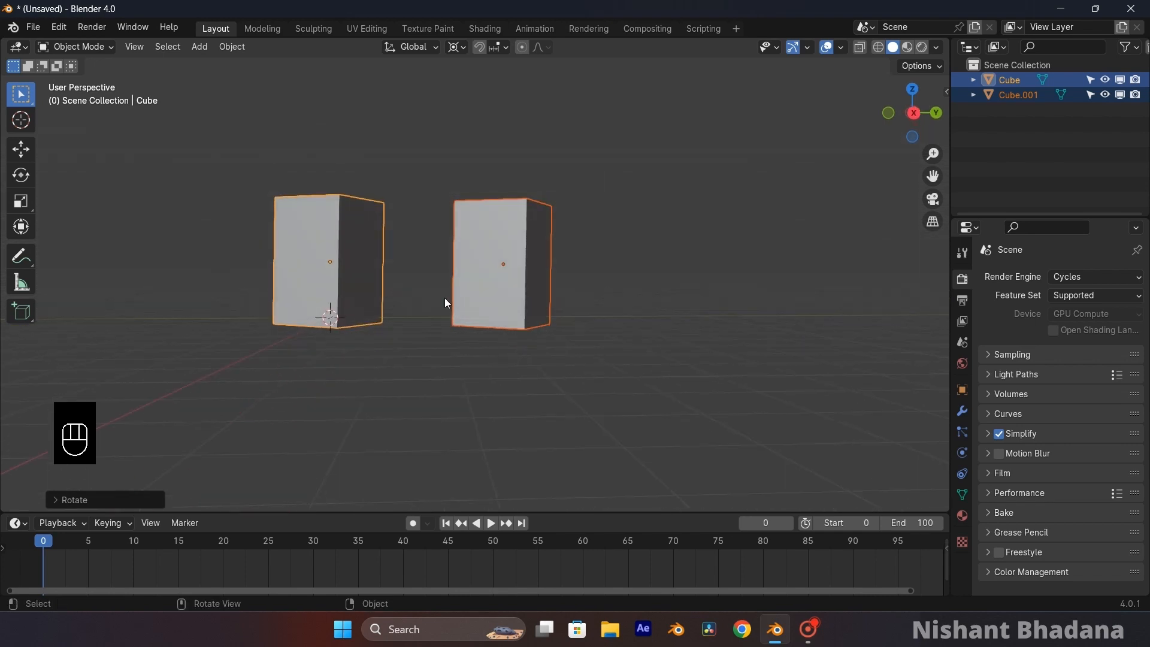
key("r")
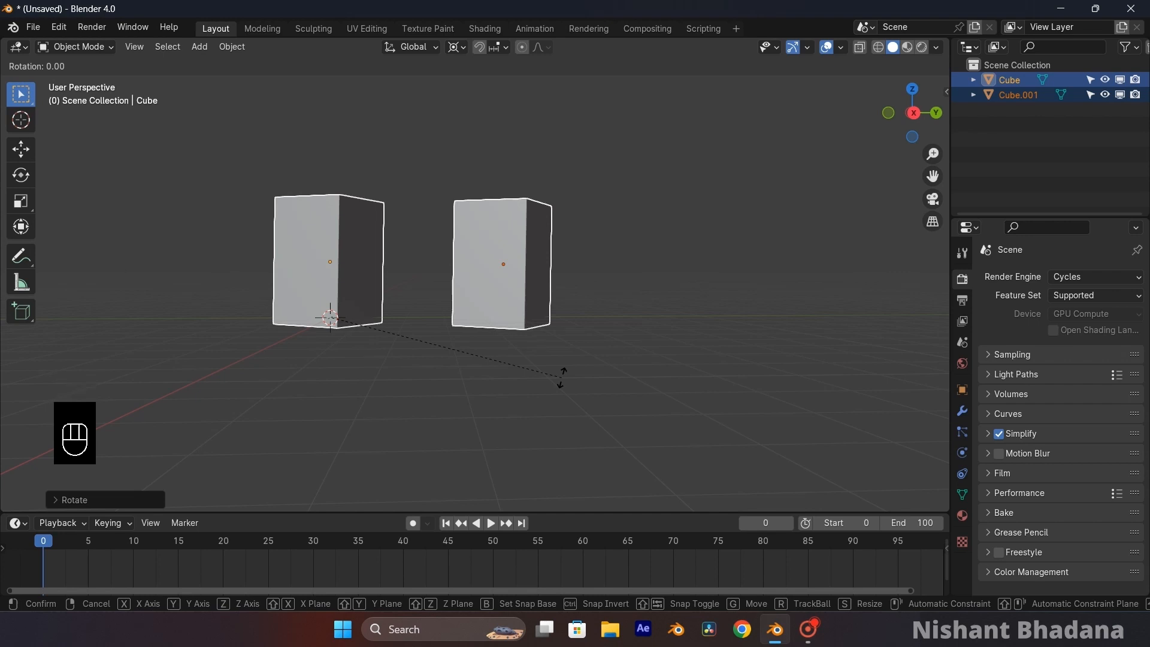
key("x")
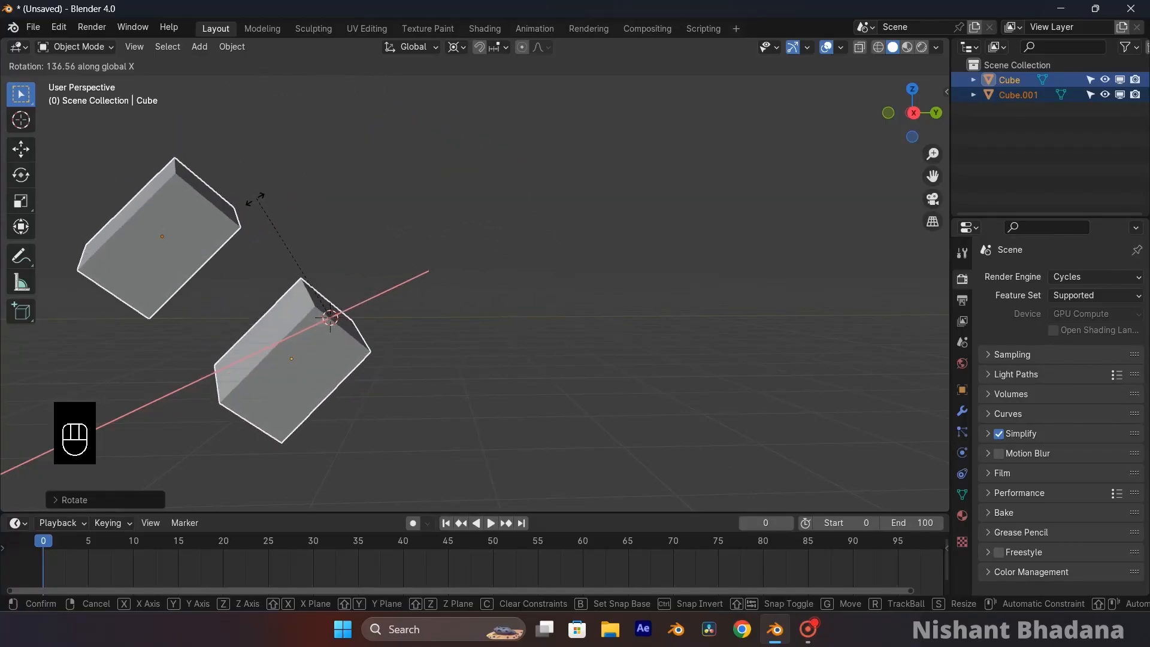
key("ctrl+z")
Set the transform pivot point to Active Element and rotate both cubes slightly about the global X axis around the original cube.
left_click(456, 47)
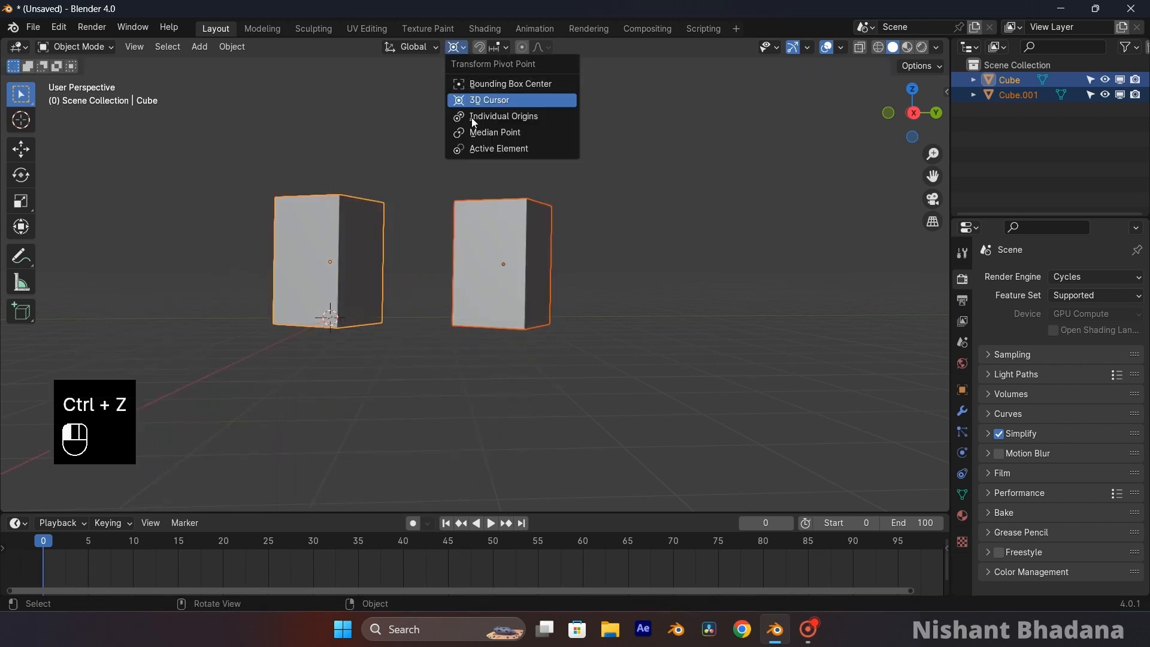
left_click(492, 149)
middle_click_drag(500, 251, 332, 257)
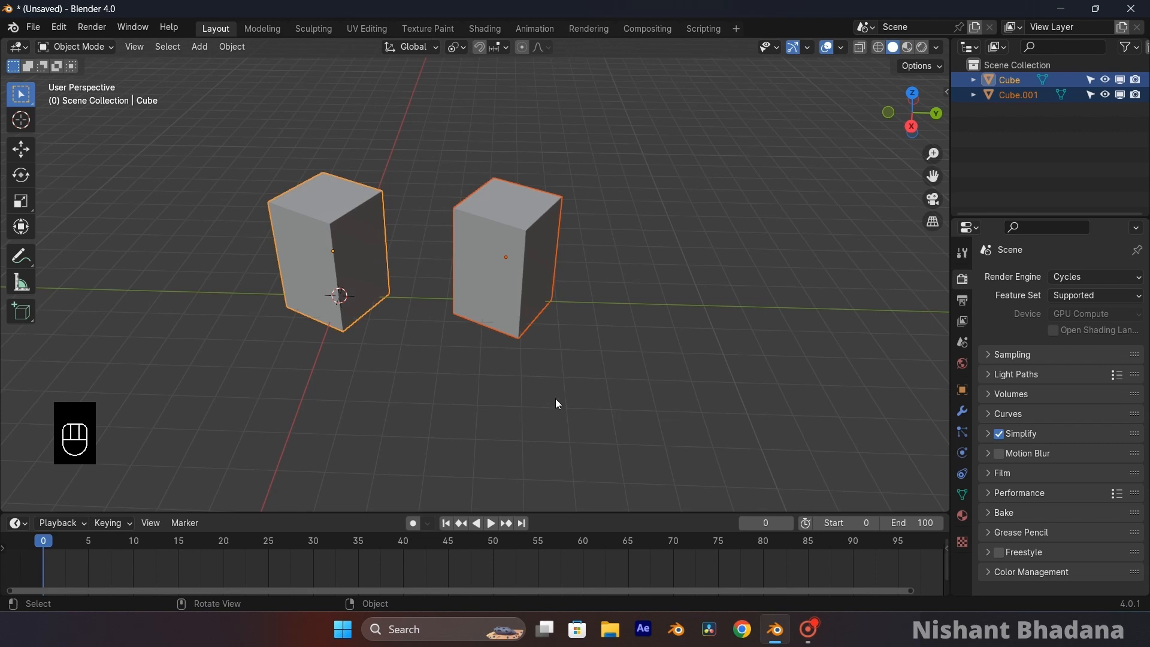
key("r")
key("x")
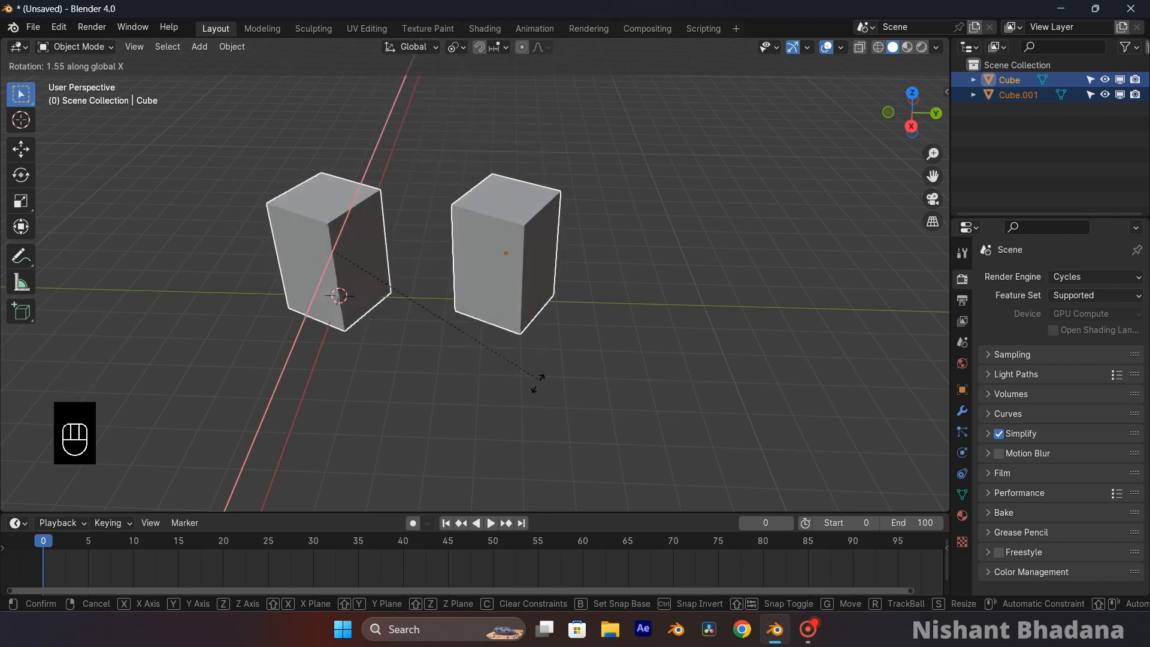
left_click(541, 353)
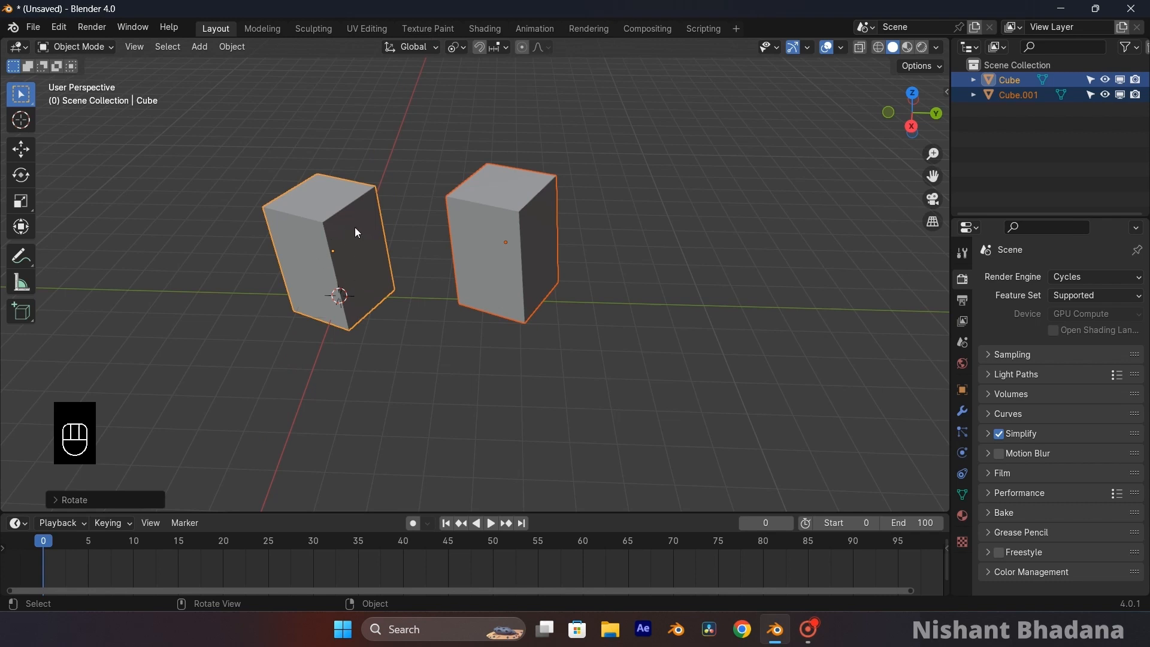
Make the duplicated cube the active object, try rotating both cubes about the global X axis, and undo the rotation.
key("shift")
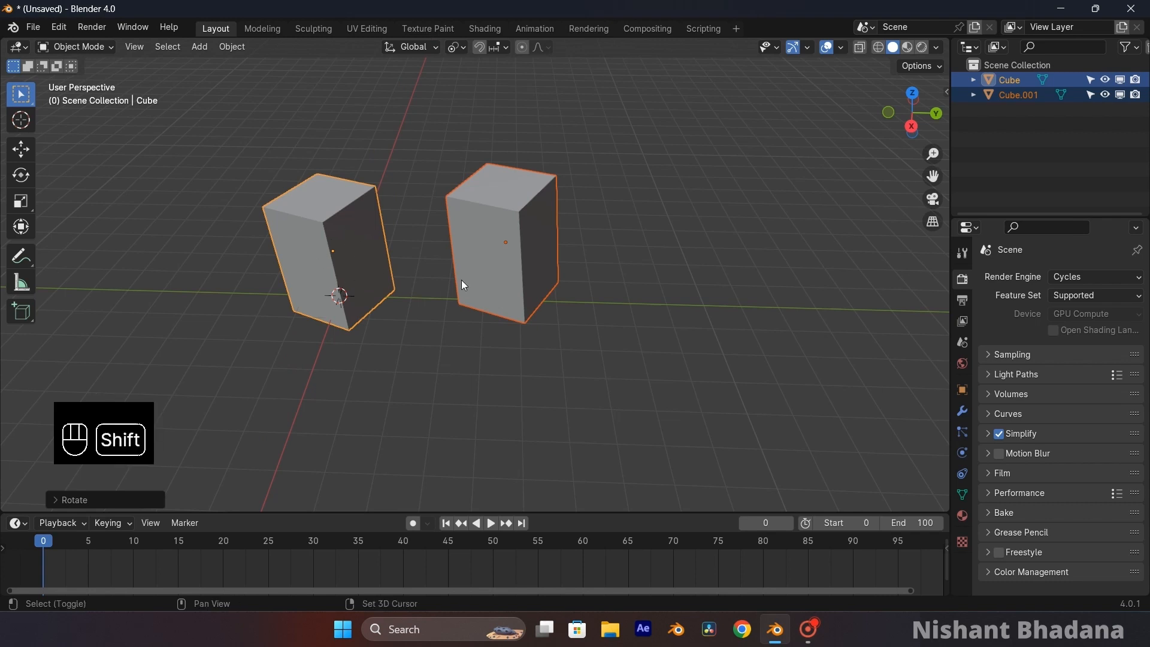
left_click(524, 206, "shift")
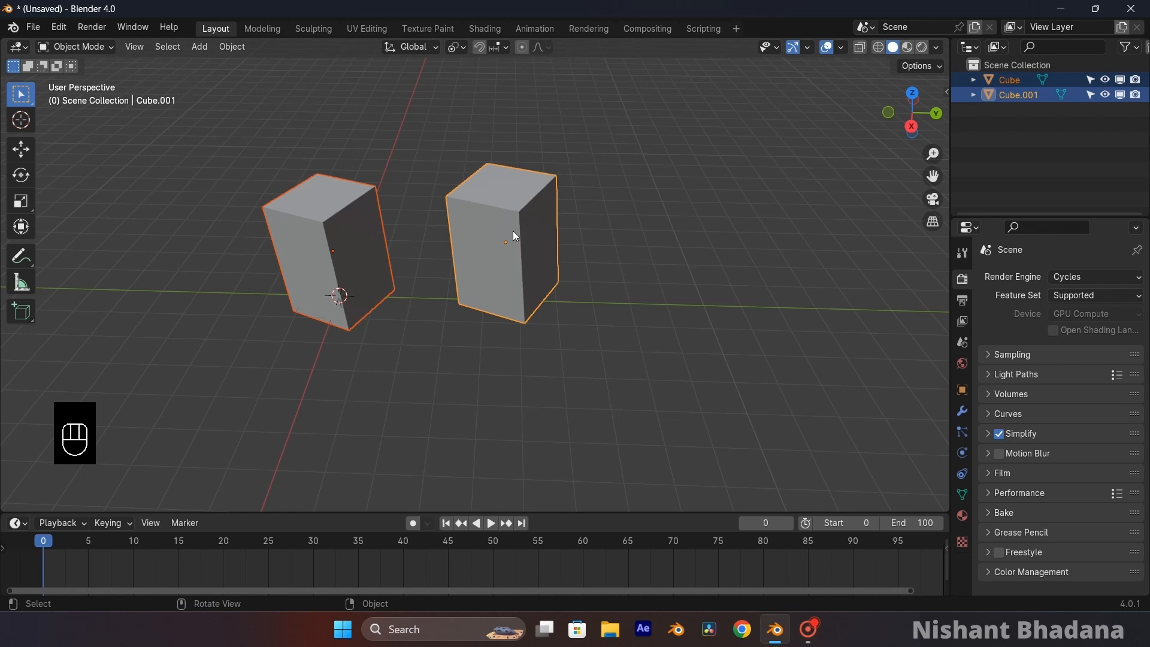
key("r")
key("x")
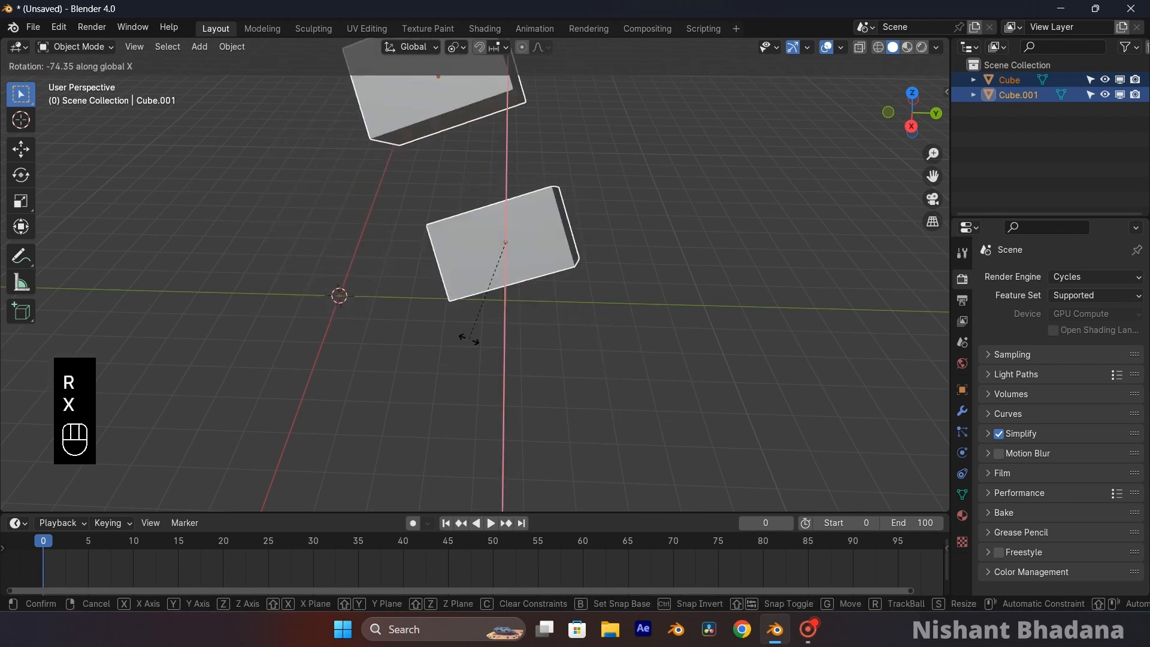
key("ctrl+z")
Set the transform pivot point to Bounding Box Center and try rotating both cubes around it in the left orthographic view.
left_click(455, 47)
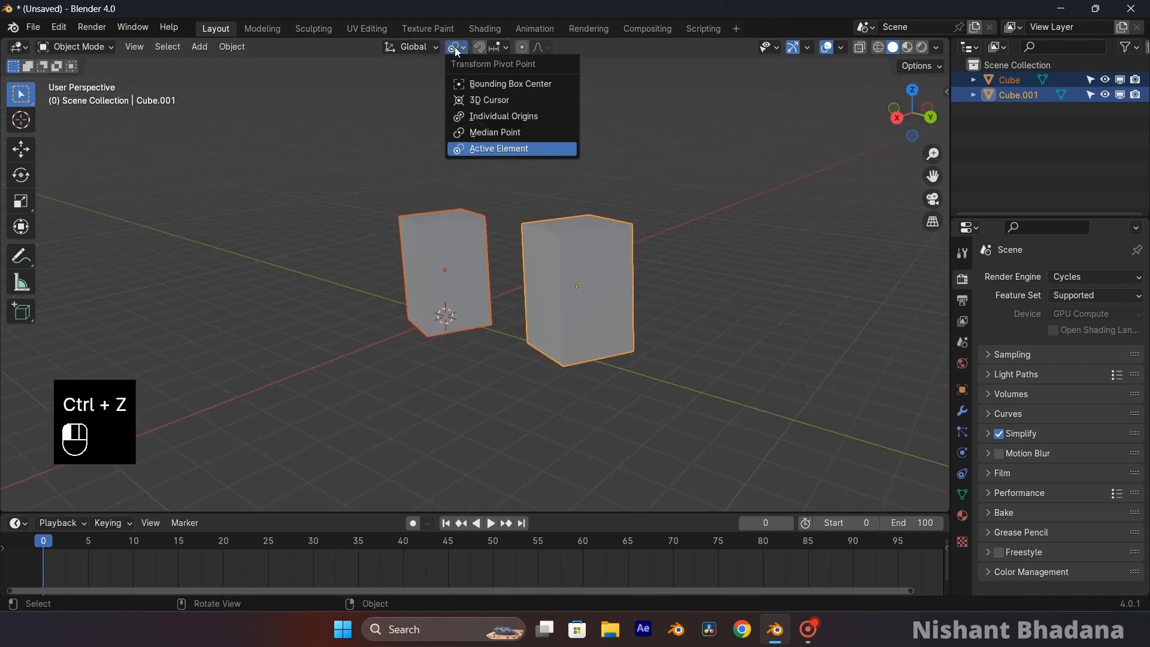
left_click(494, 84)
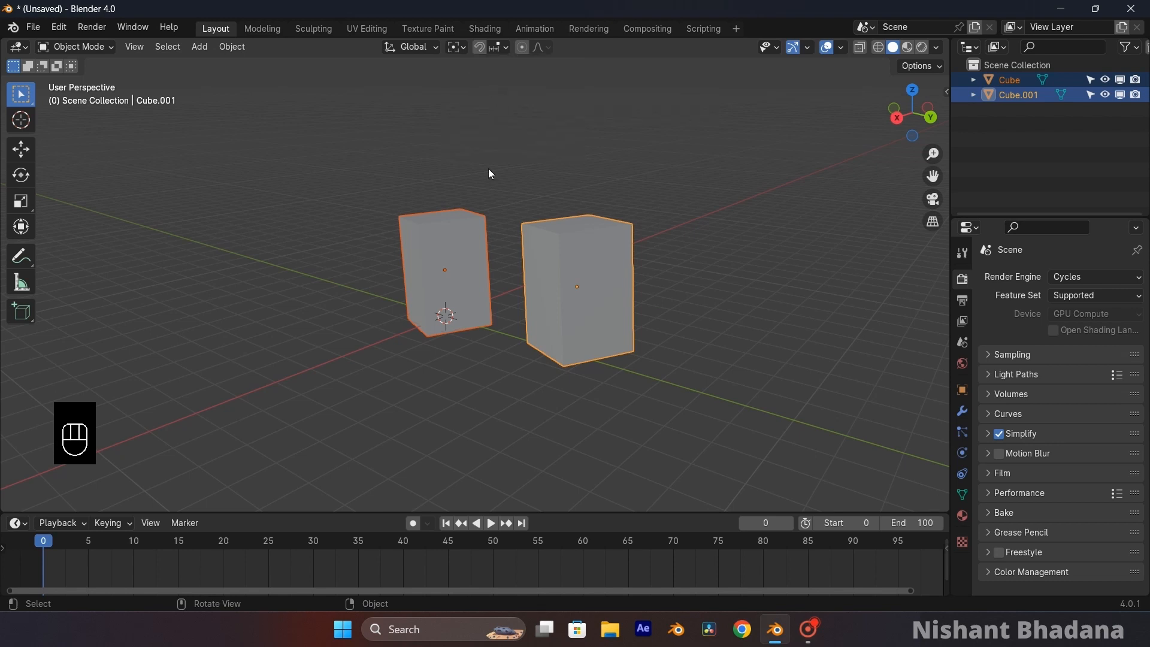
middle_click_drag(490, 174, 465, 285)
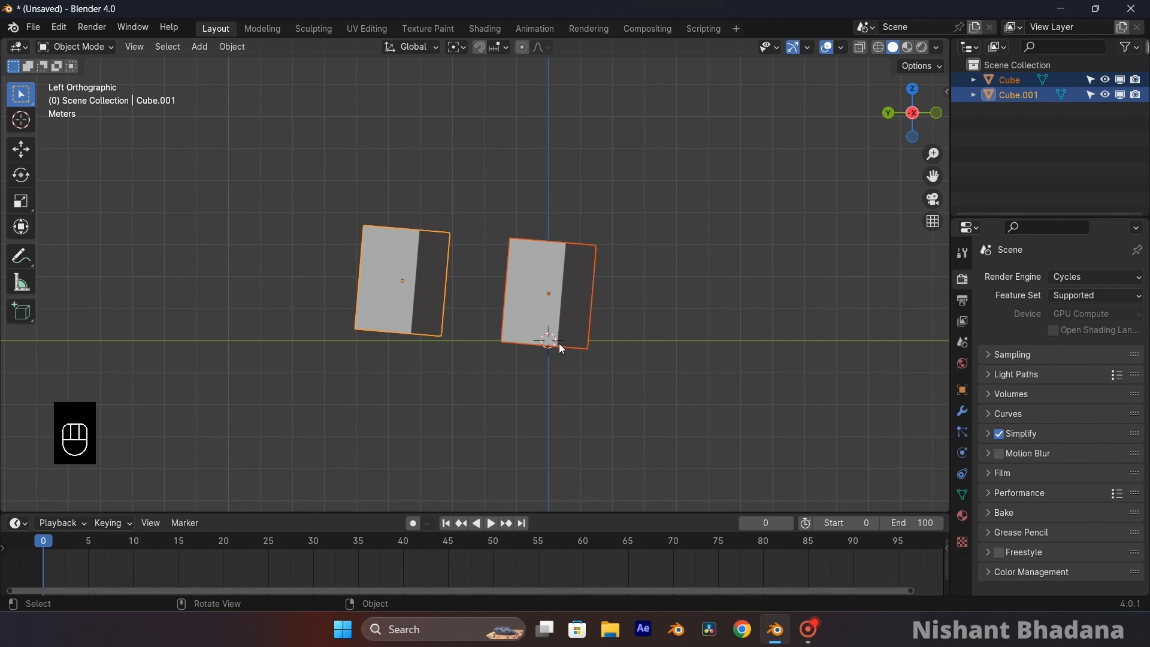
middle_click_drag(559, 343, 537, 318, "shift")
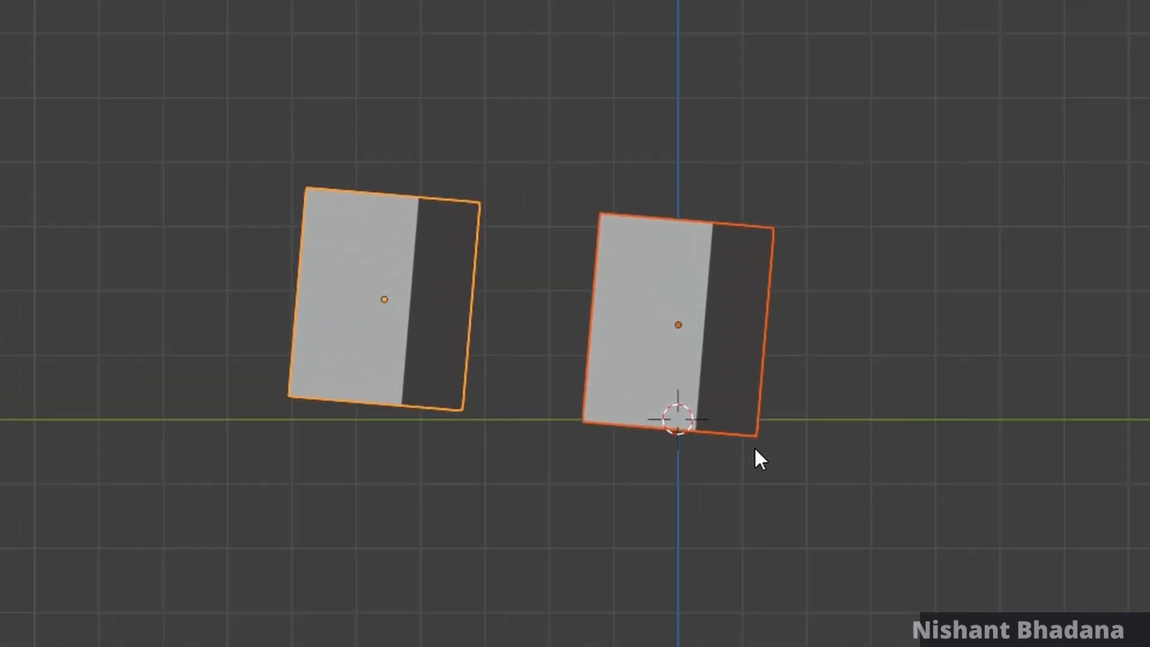
key("s")
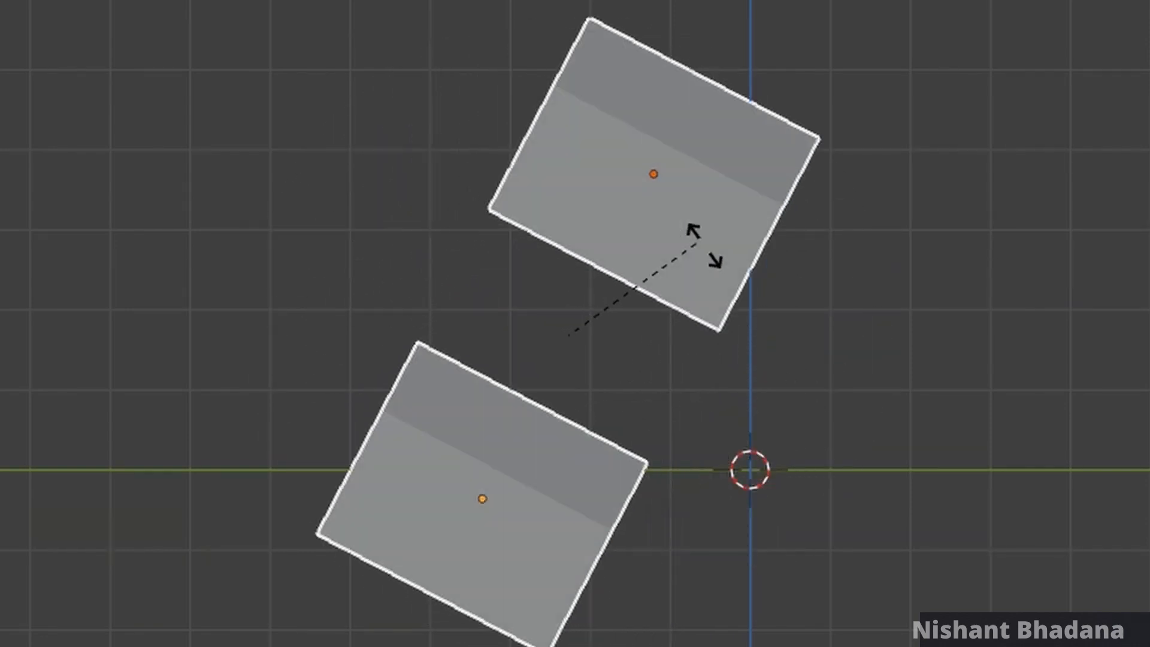
left_click(850, 488)
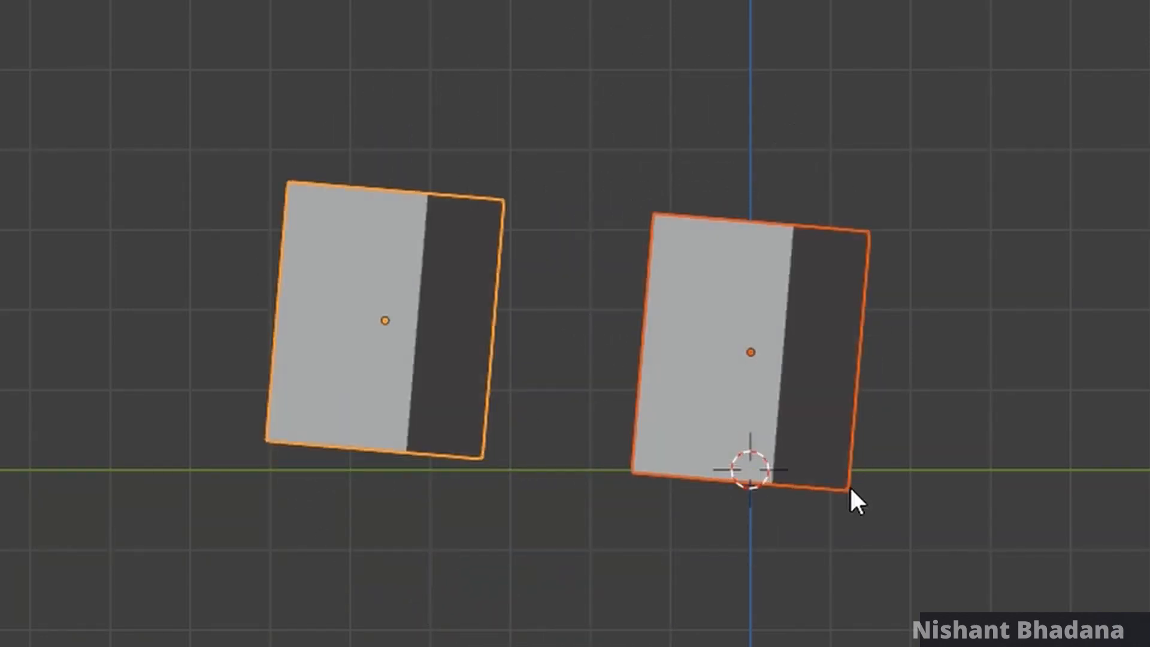
left_click(575, 1)
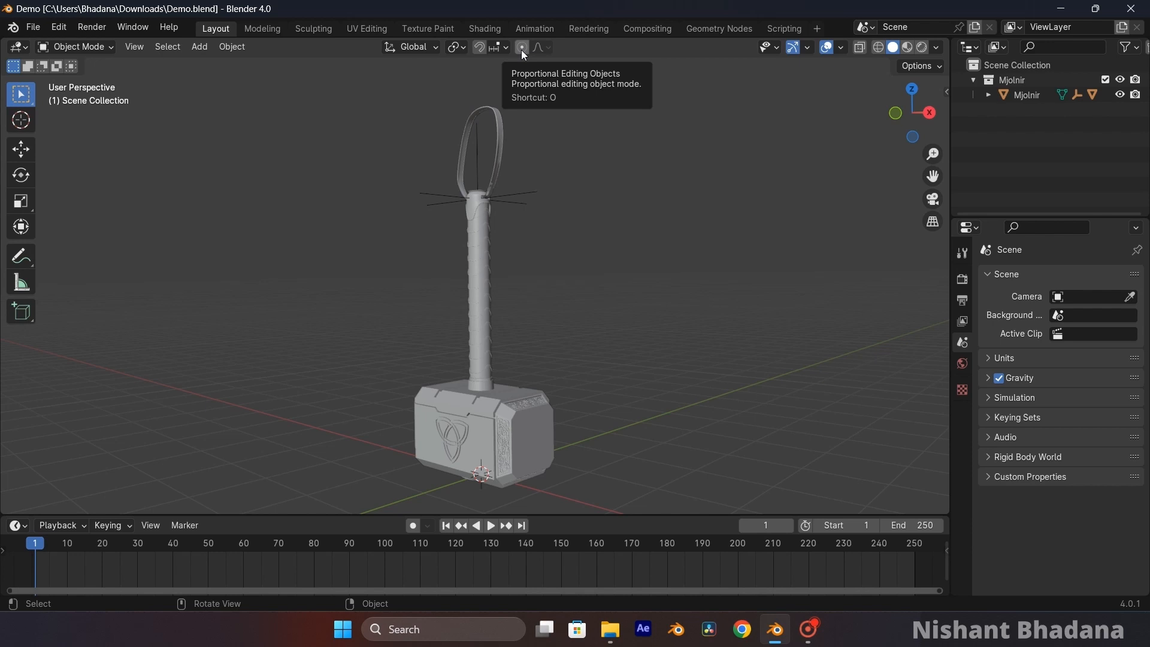
View the selectability and visibility options for the different object types in the hammer scene.
left_click(773, 52)
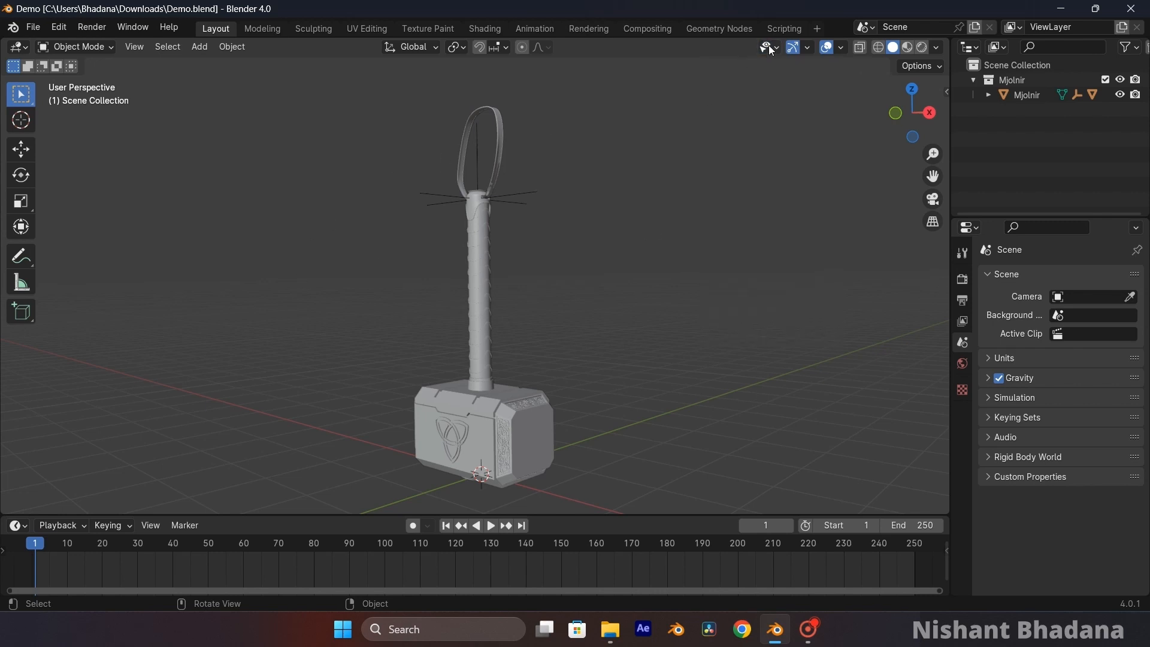
left_click(772, 51)
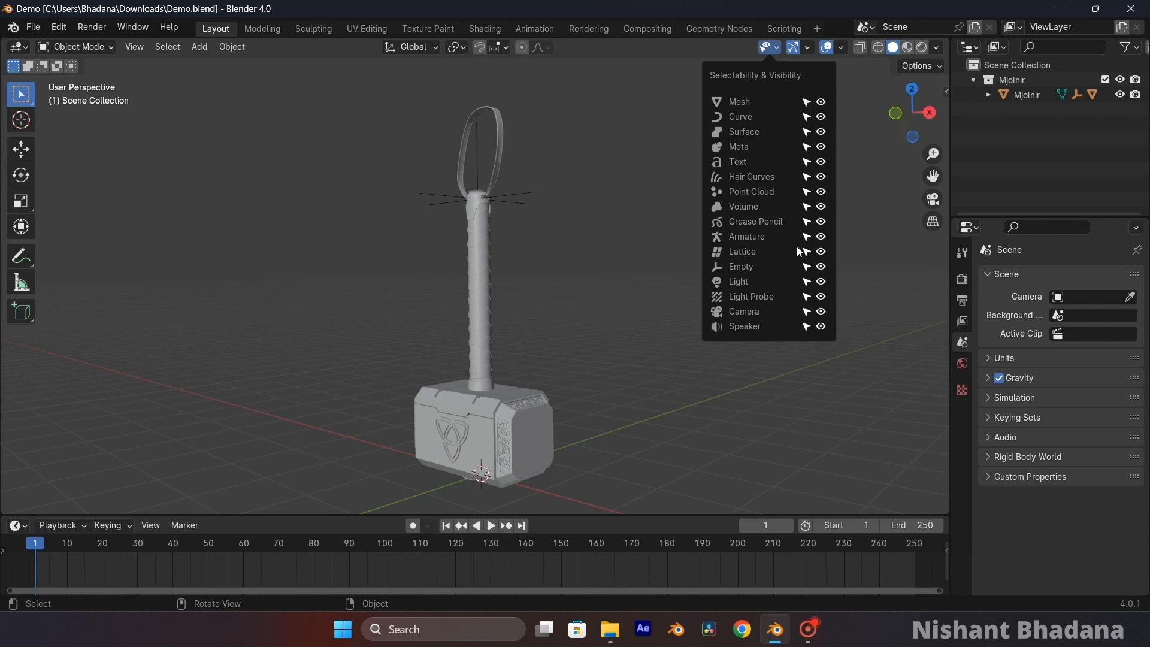
View the viewport gizmo settings and toggle the Navigate gizmo off and on again.
left_click(805, 47)
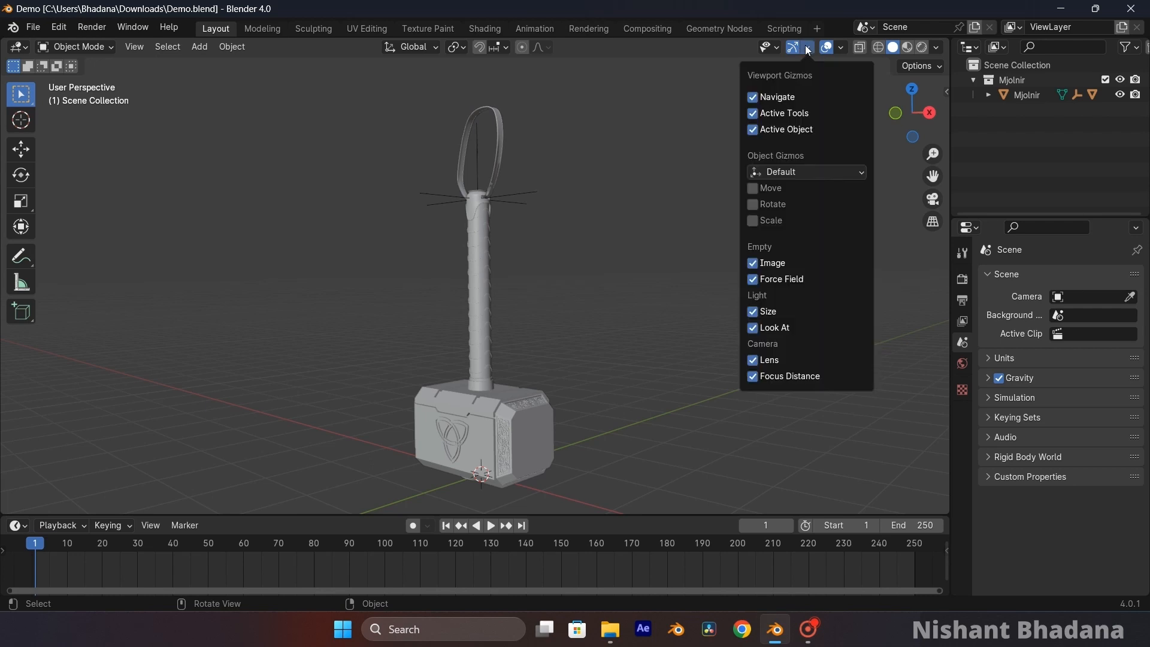
left_click(753, 97)
left_click(752, 97)
left_click(807, 46)
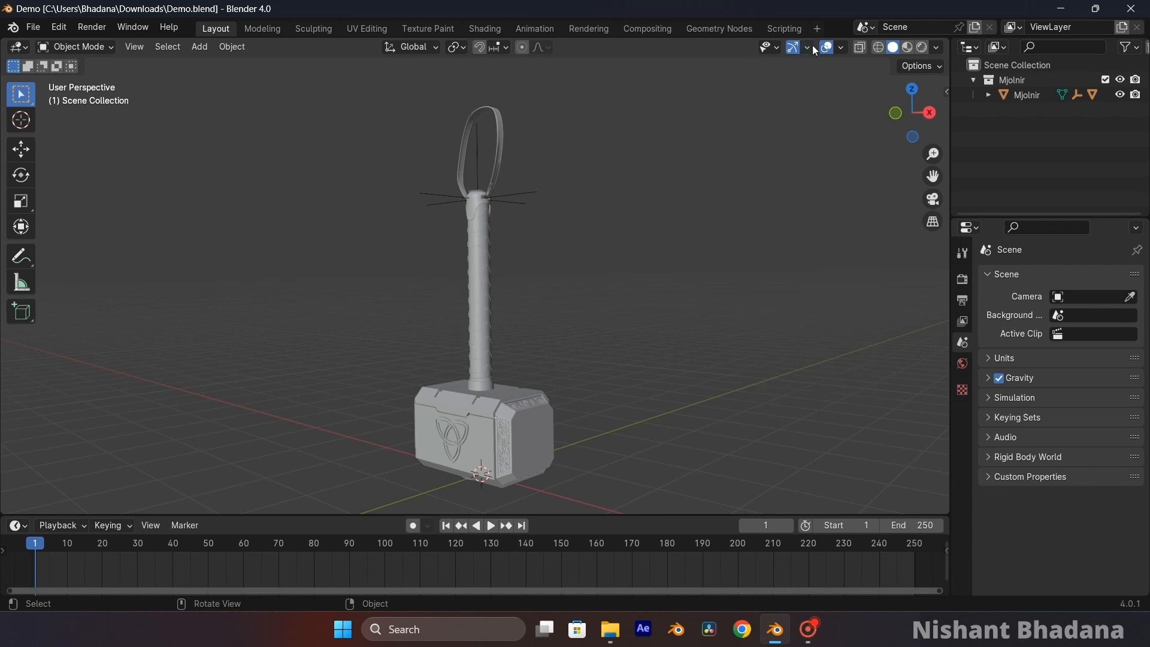
View the viewport overlay options, selecting and deselecting the empty at the hammer handle's upper end in between.
left_click(842, 48)
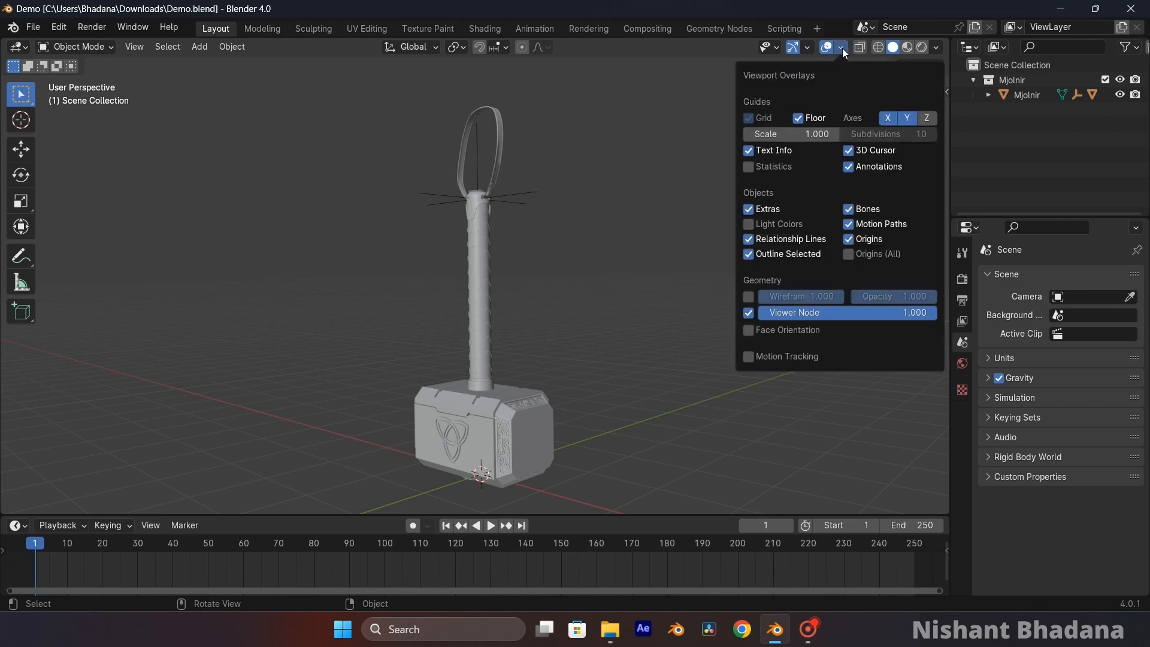
scroll(572, 471, "down", 2)
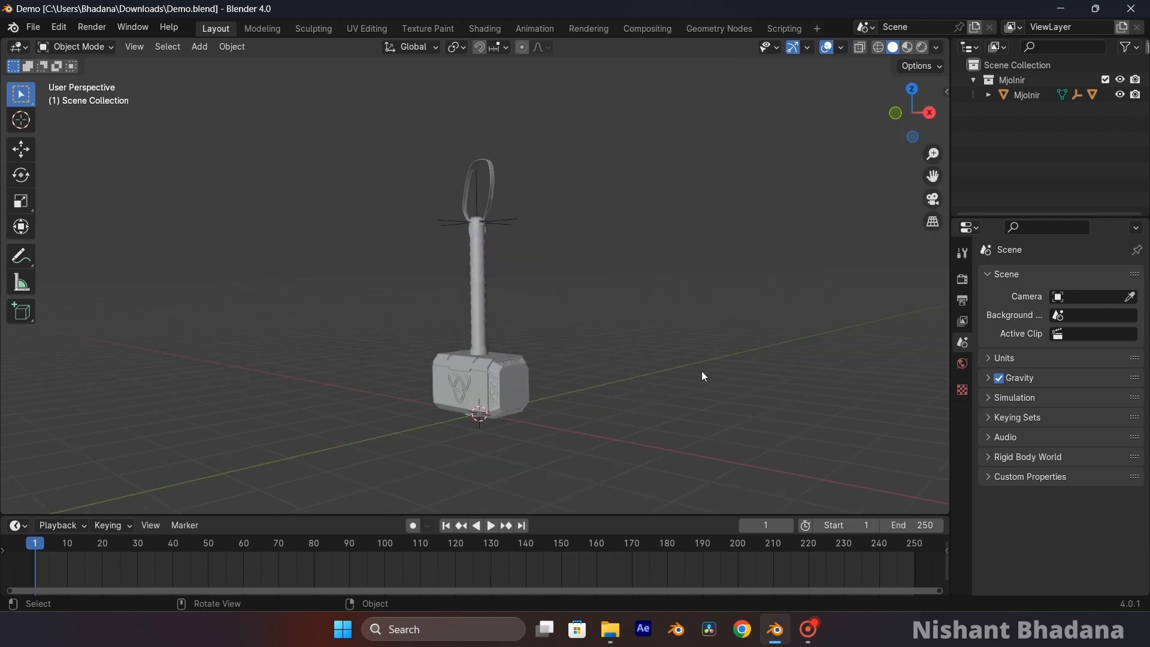
left_click(842, 48)
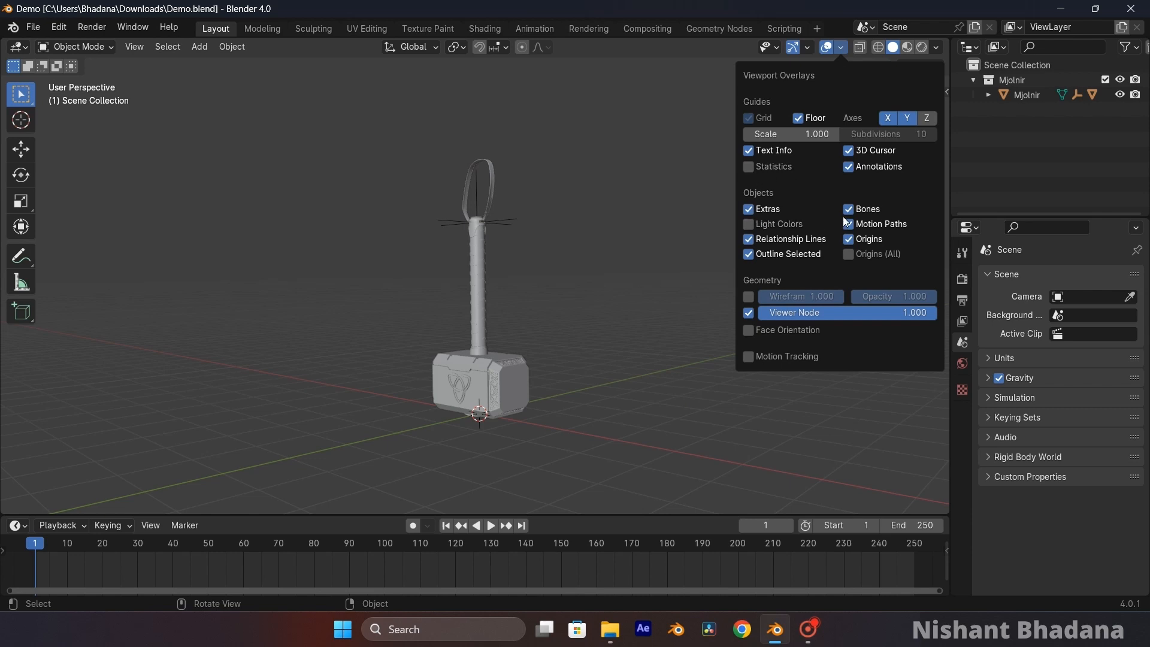
left_click(504, 223)
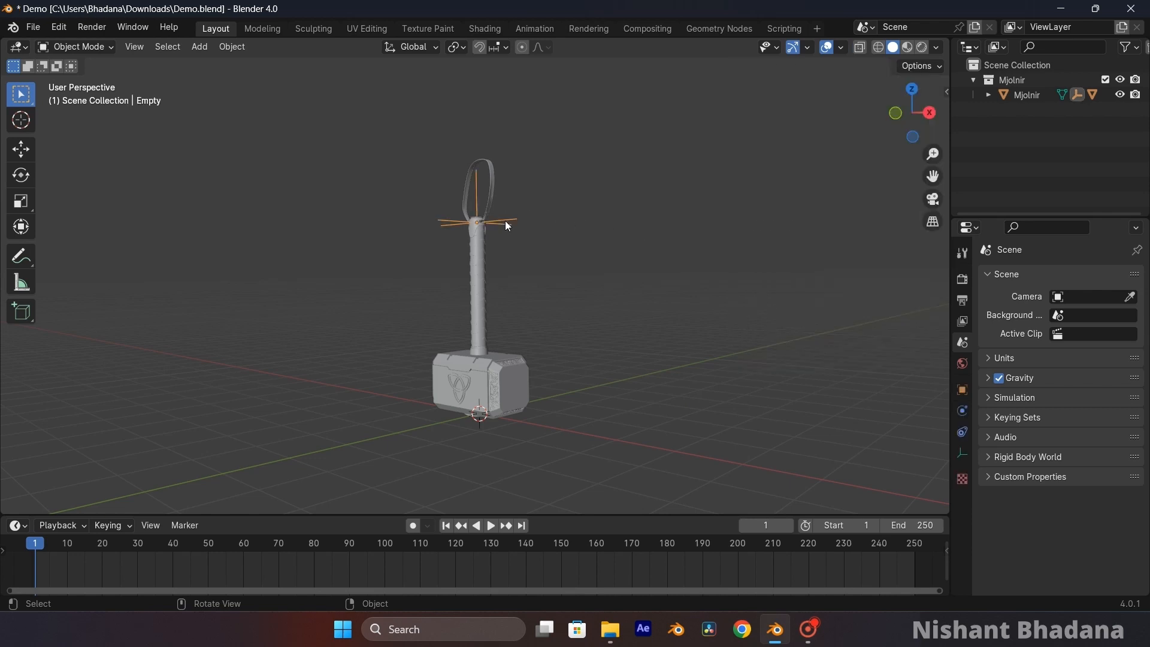
left_click(842, 48)
left_click(840, 48)
left_click(582, 389)
middle_click_drag(583, 389, 563, 358)
scroll(563, 358, "up", 2)
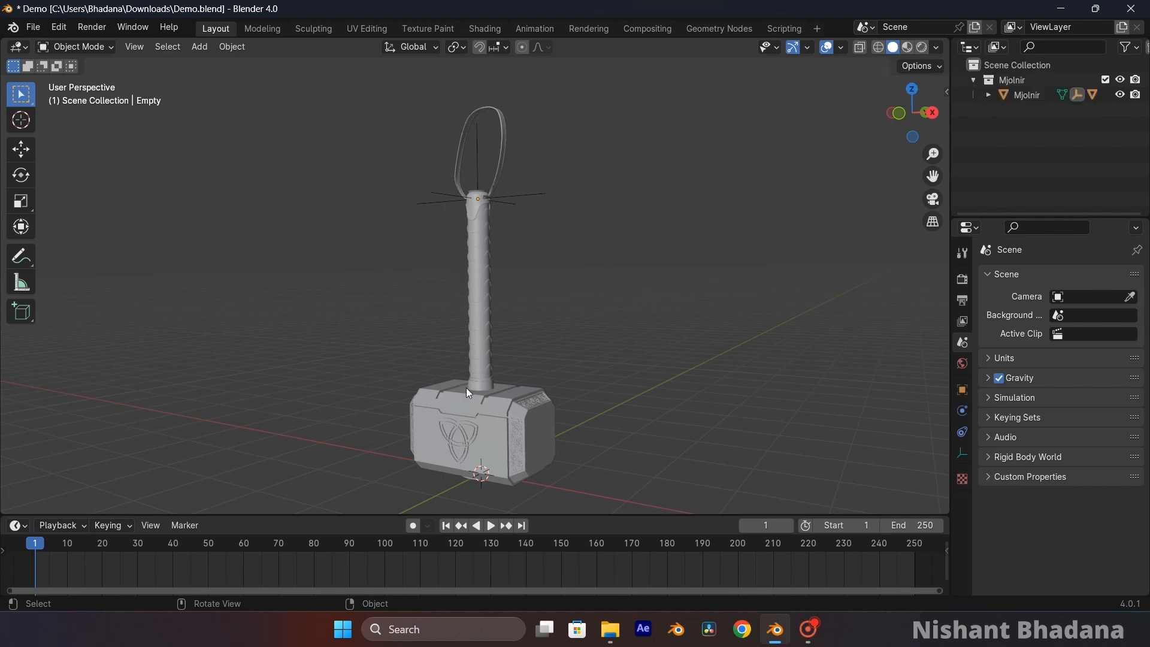
mouse_move(520, 412)
middle_mouse_down()
mouse_move(491, 408)
mouse_move(502, 411)
middle_mouse_up()
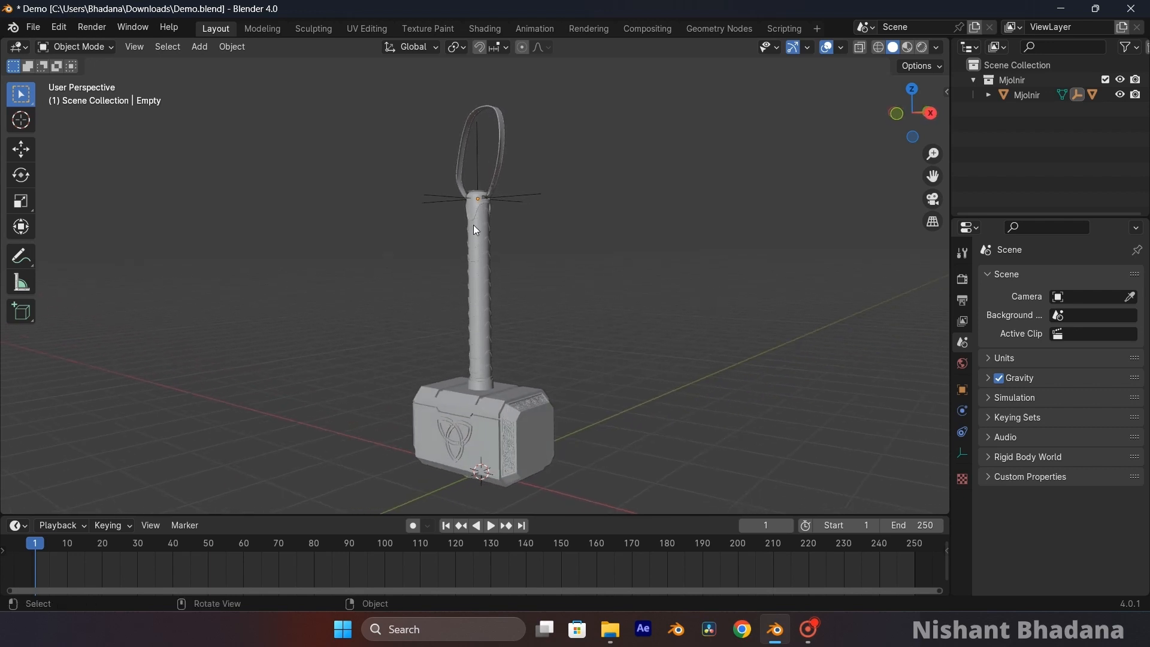
Switch the viewport to Wireframe shading, and toggle X-ray on and off to compare how the hammer displays.
left_click(879, 47)
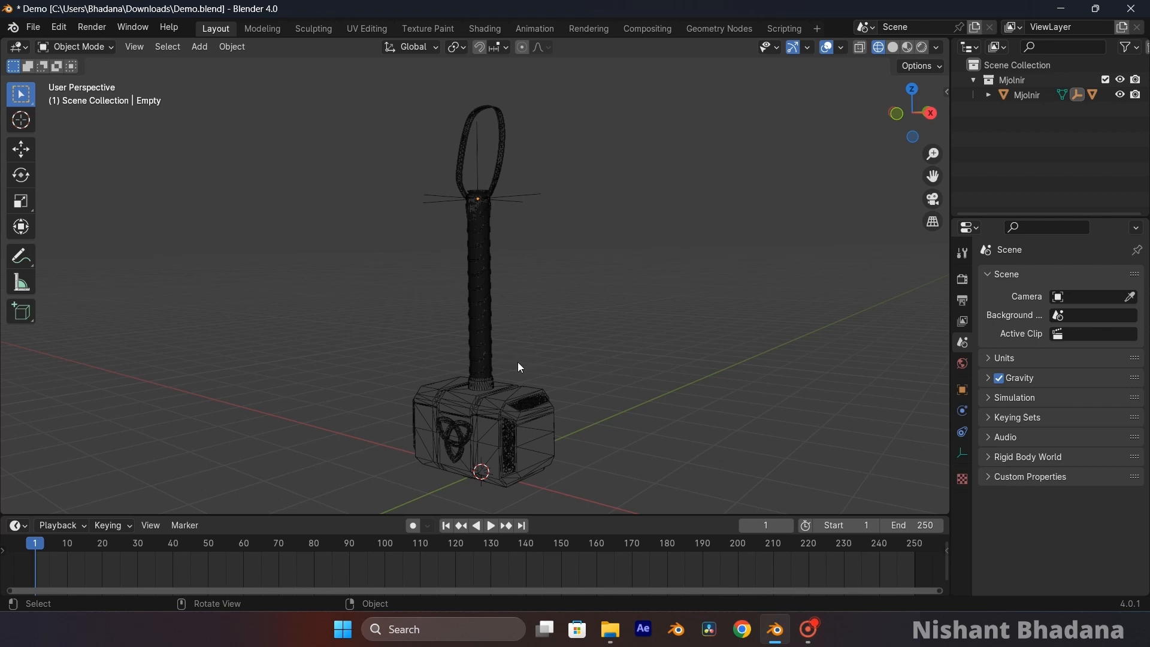
left_click(860, 48)
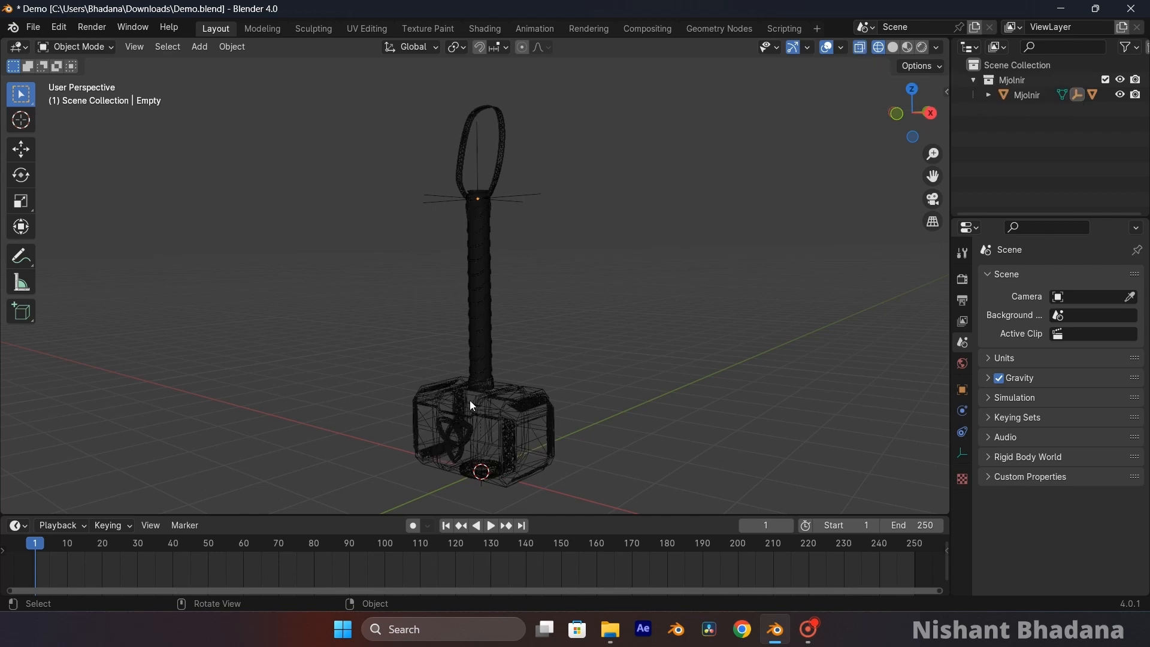
middle_click_drag(507, 439, 485, 425)
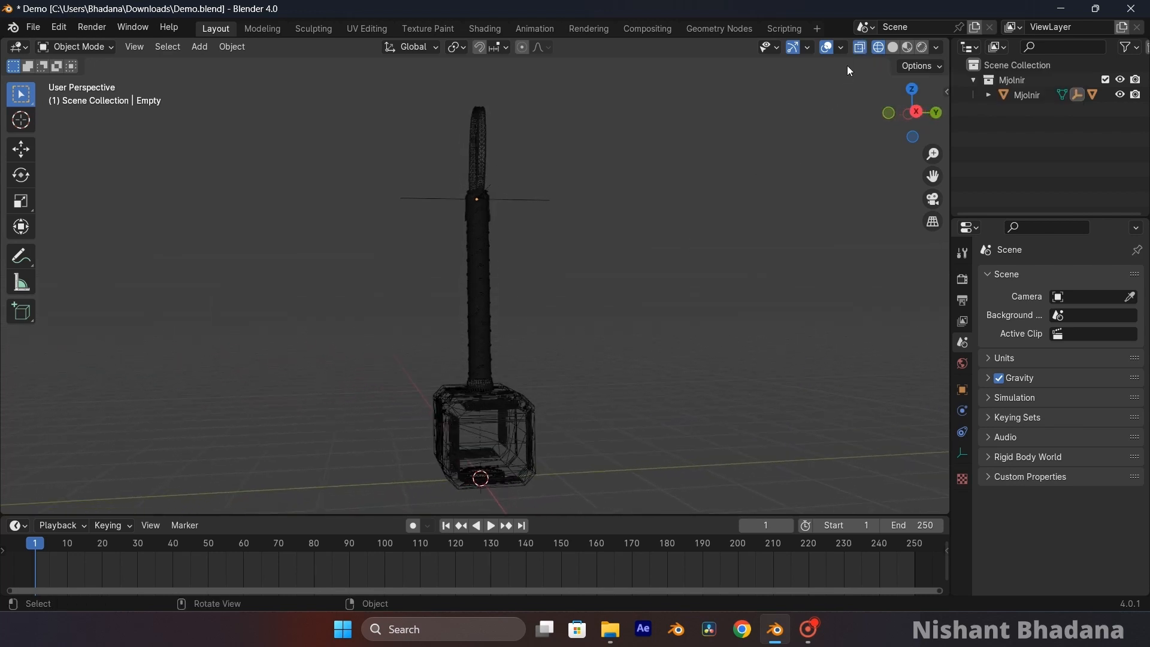
left_click(860, 48)
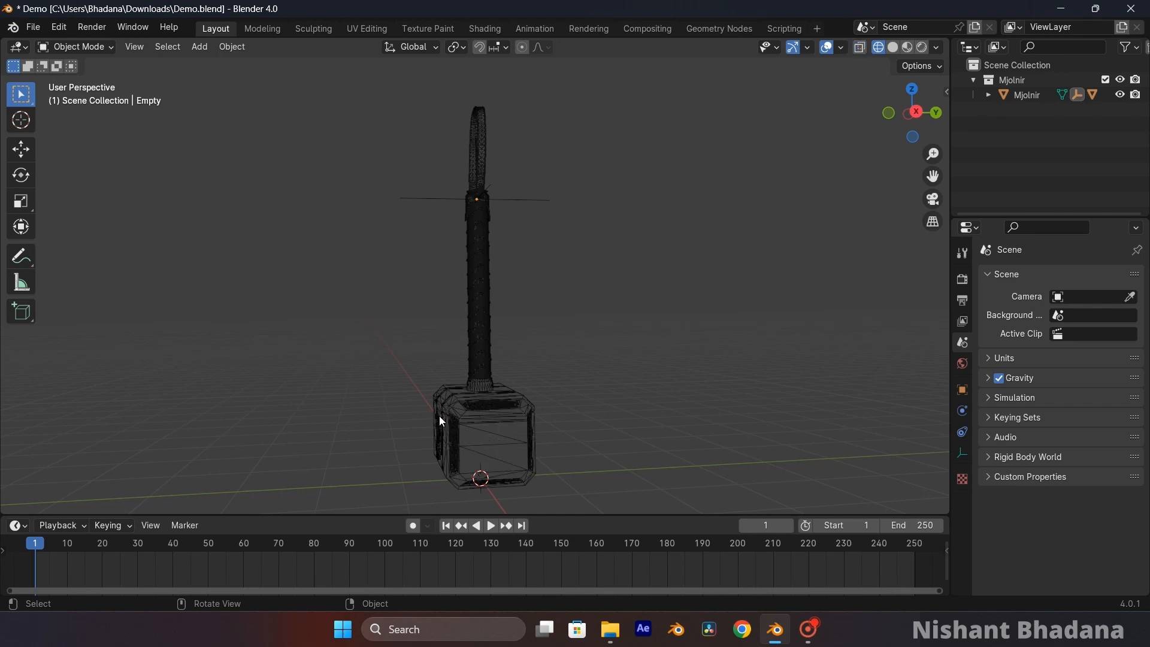
middle_click_drag(481, 298, 539, 322)
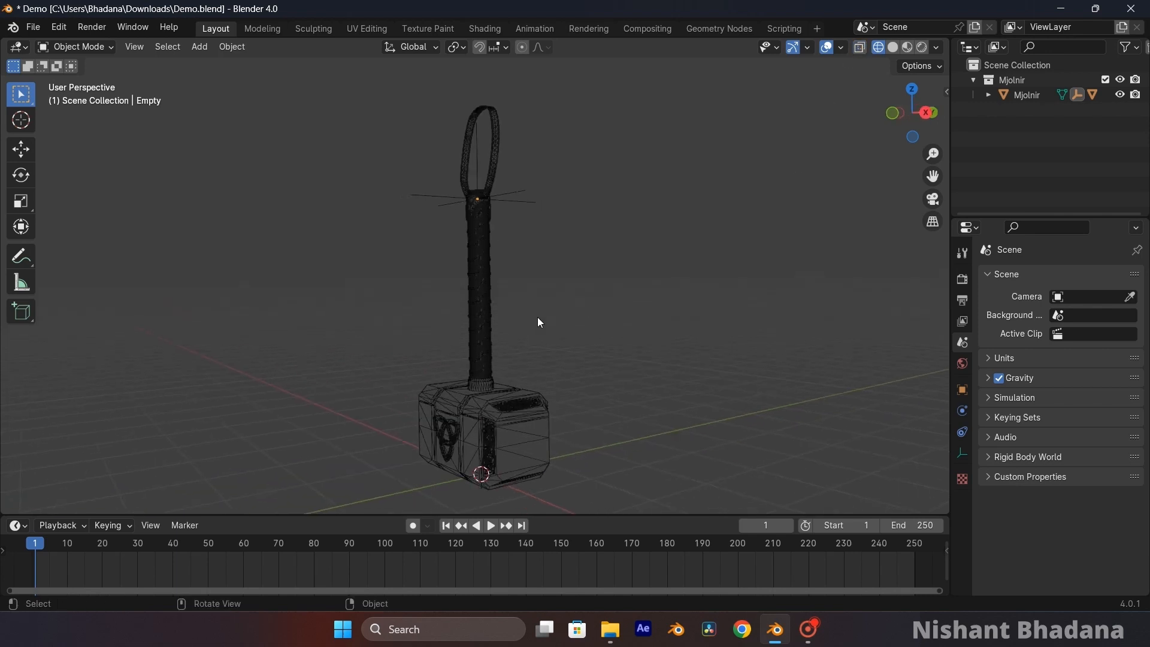
Switch the viewport to Material Preview shading and view the render engine setting in the render properties.
left_click(908, 48)
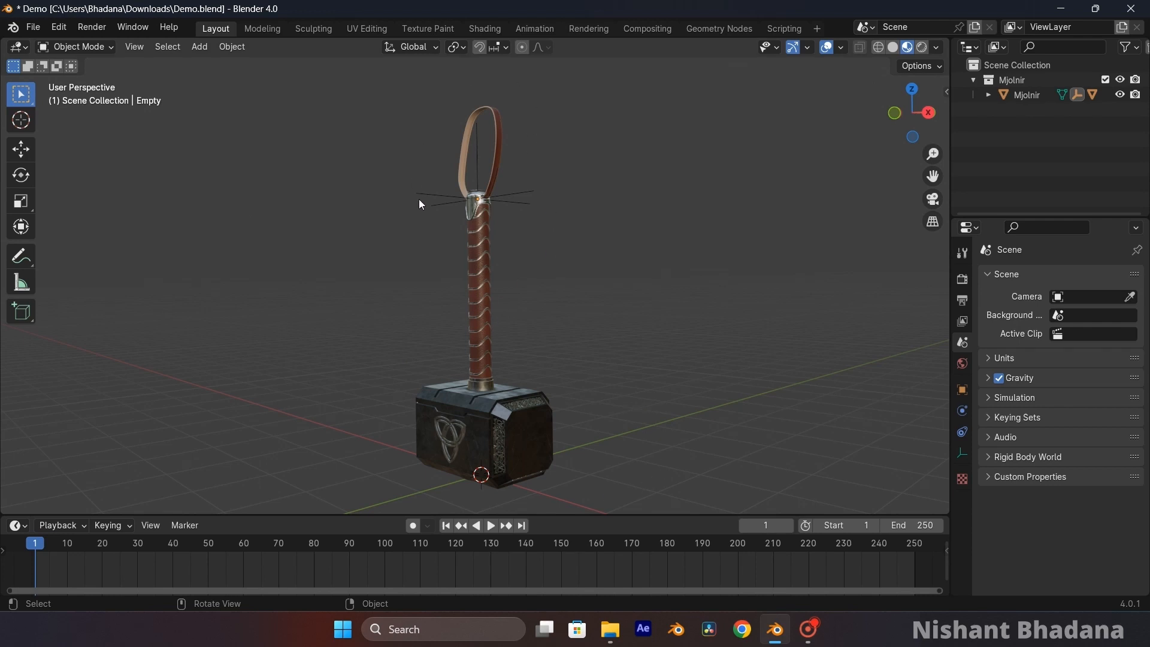
middle_click_drag(658, 461, 734, 353)
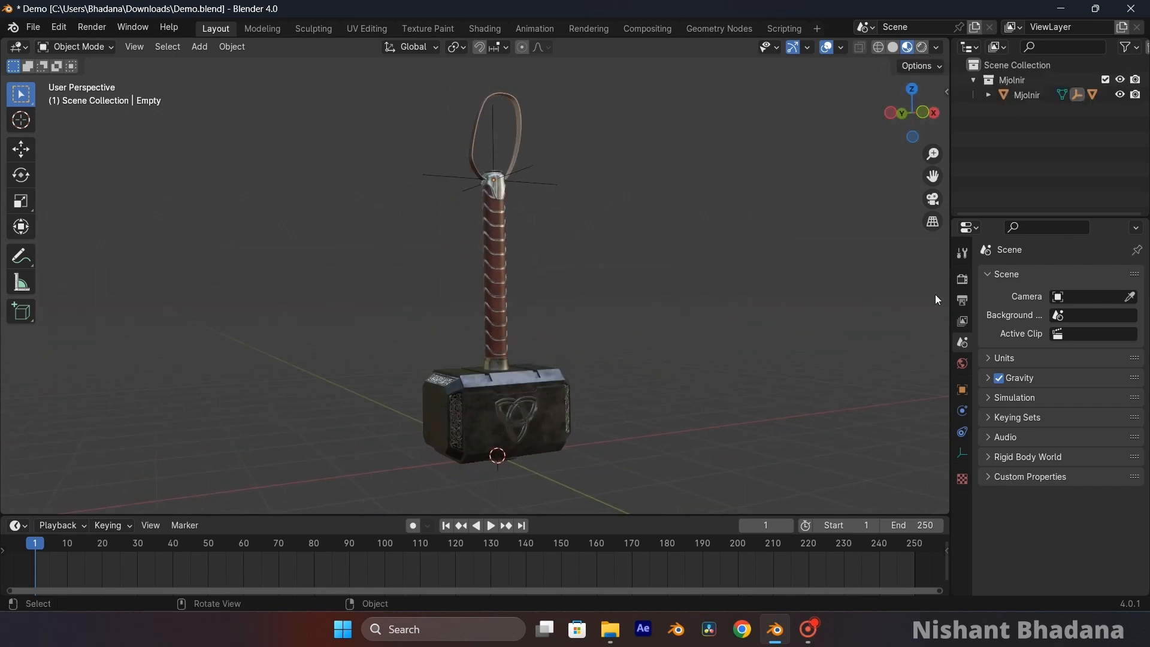
left_click(963, 279)
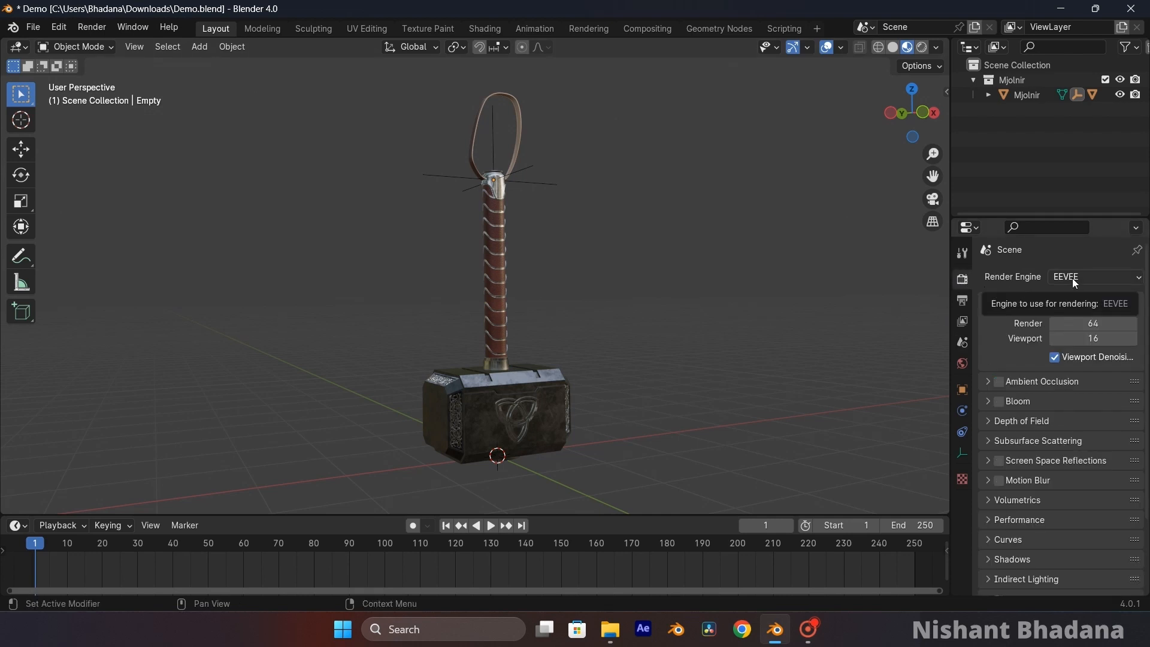
middle_click_drag(743, 296, 668, 287)
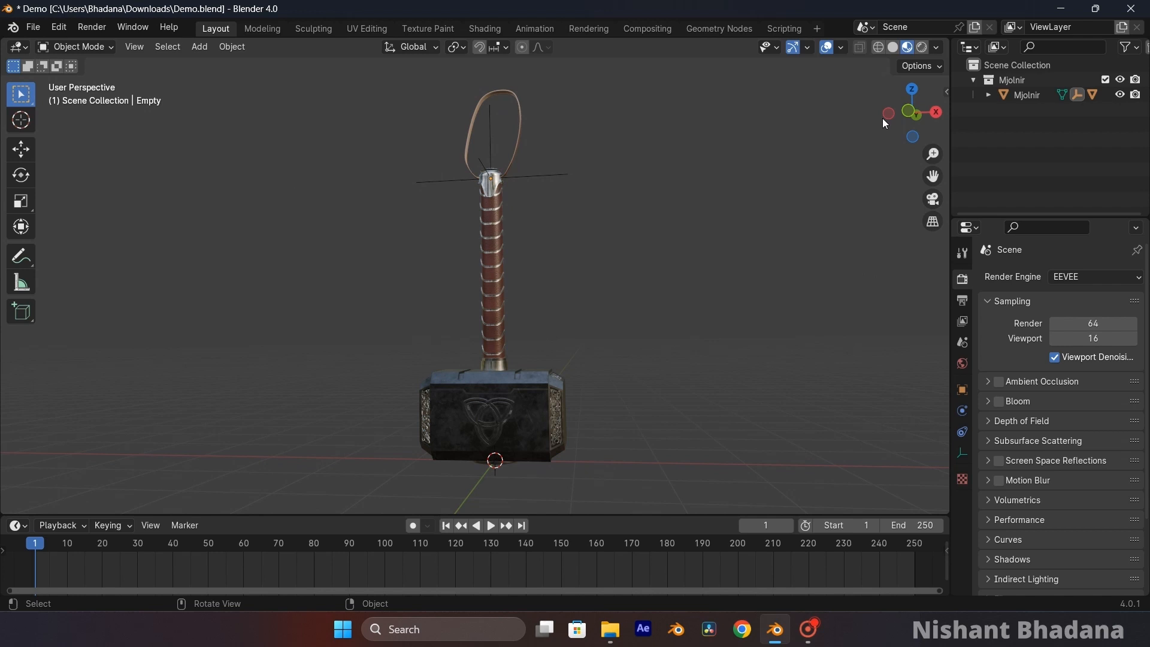
Switch the viewport to Rendered shading and disable Scene World lighting for the hammer scene.
left_click(922, 48)
middle_click_drag(698, 397, 695, 379)
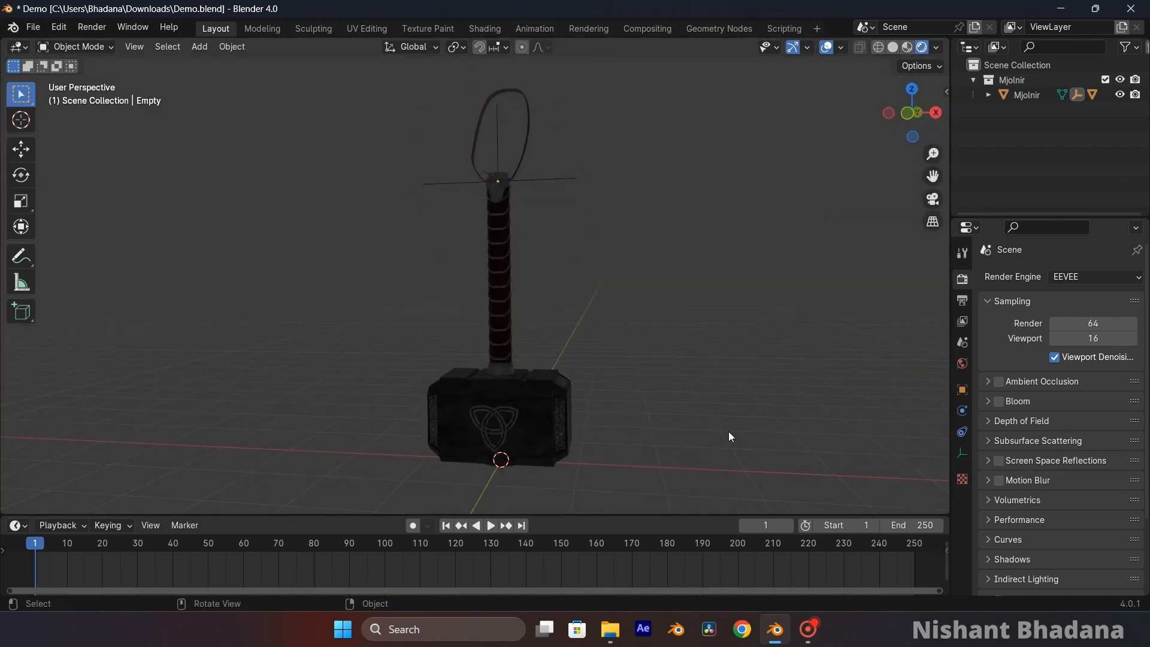
mouse_move(729, 436)
middle_mouse_down()
mouse_move(527, 433)
mouse_move(730, 435)
middle_mouse_up()
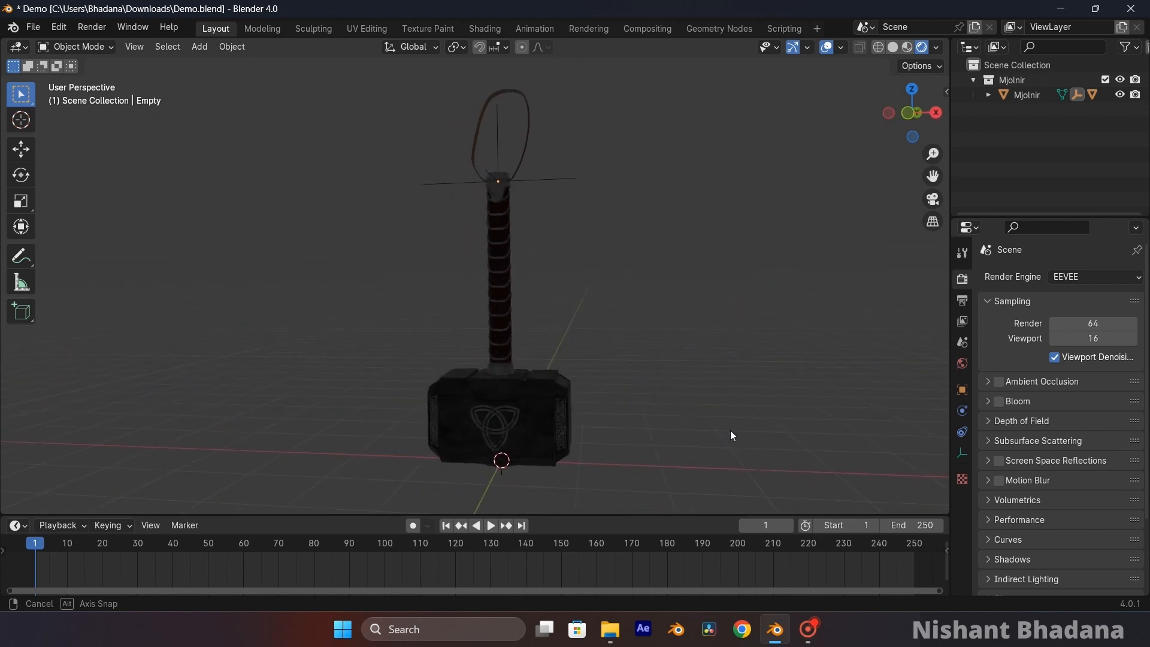
left_click(935, 48)
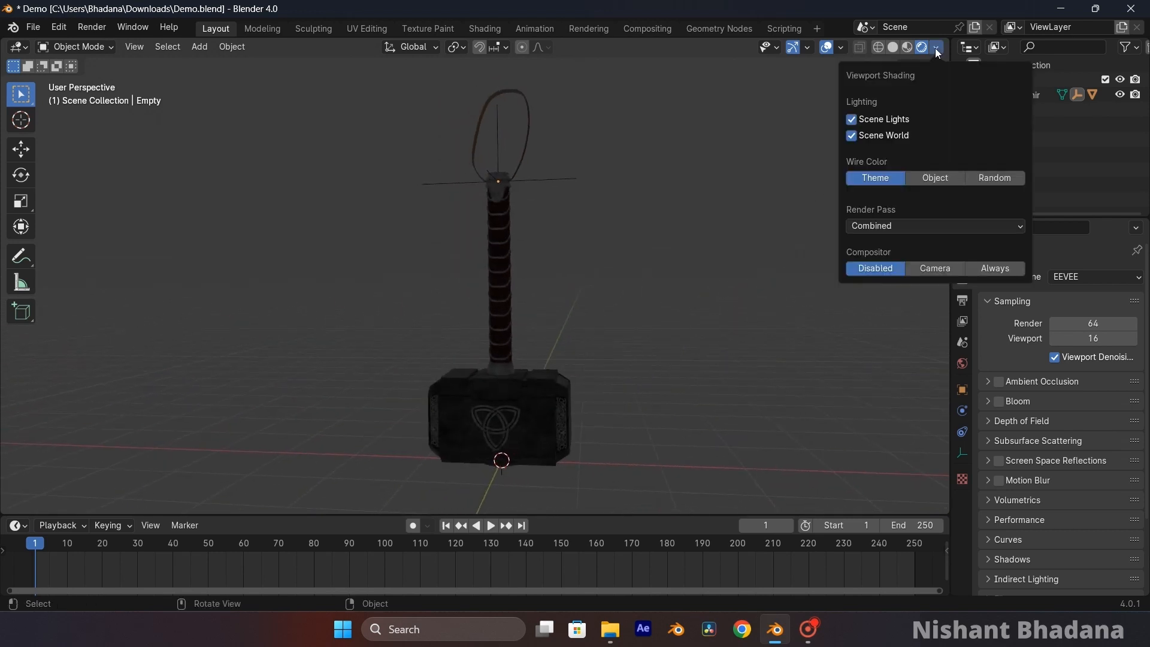
left_click(851, 136)
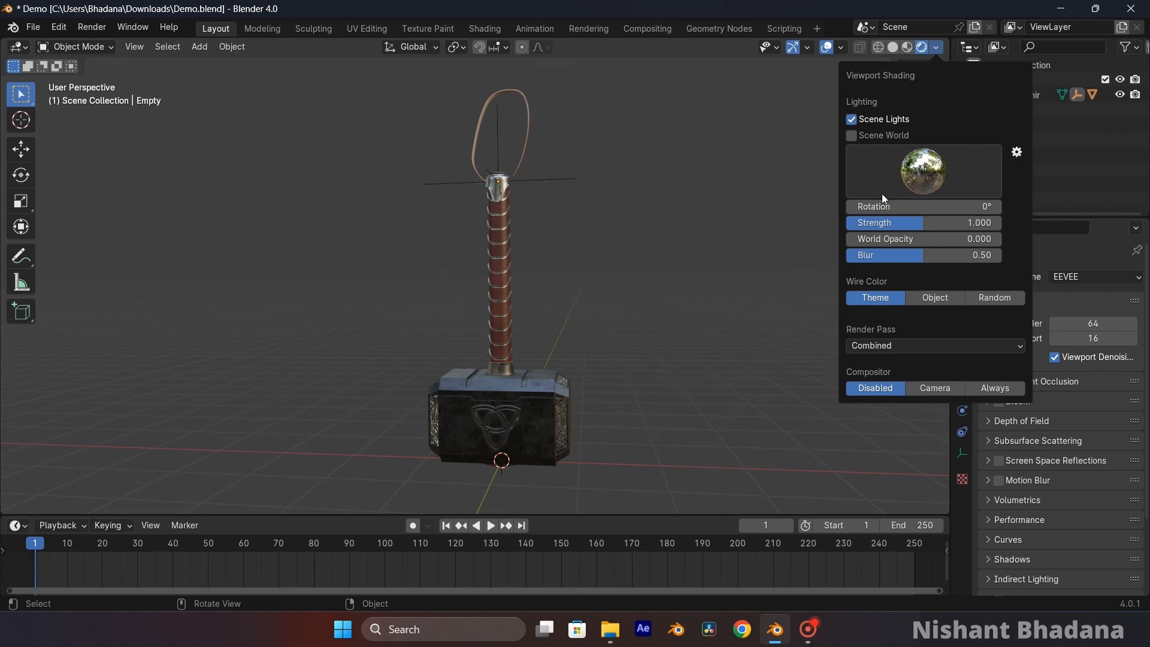
mouse_move(586, 329)
middle_mouse_down()
mouse_move(641, 342)
mouse_move(599, 330)
mouse_move(626, 333)
middle_mouse_up()
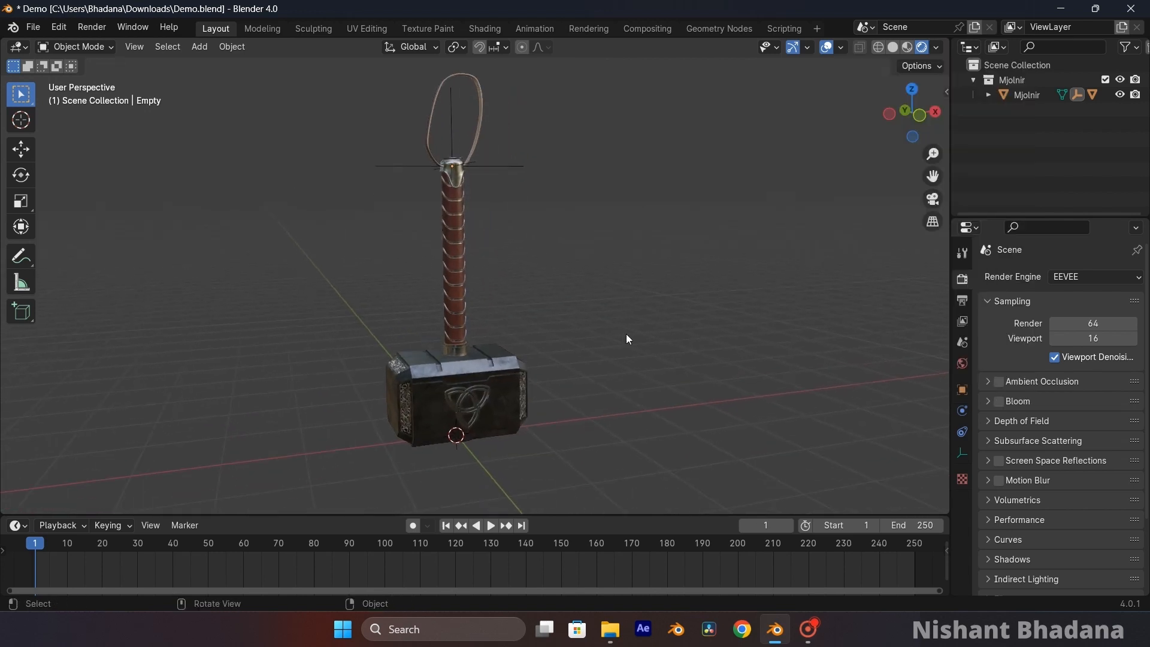
Add a Sun light to the hammer scene.
key("shift+a")
mouse_move(613, 514)
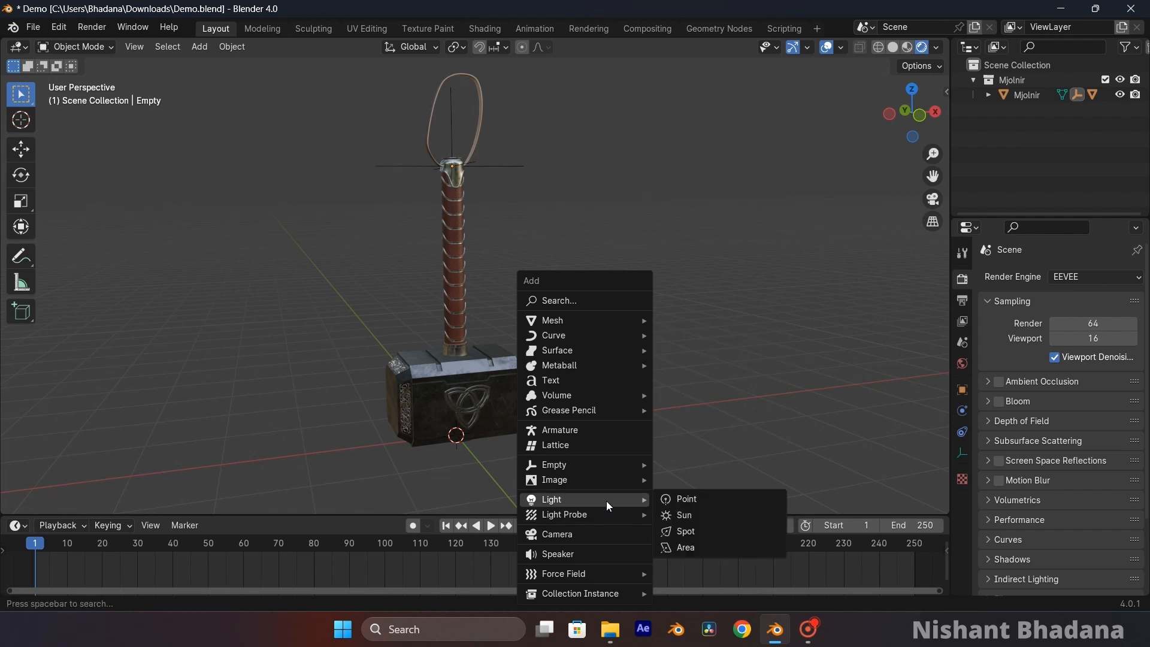
left_click(686, 516)
scroll(607, 361, "down", 2)
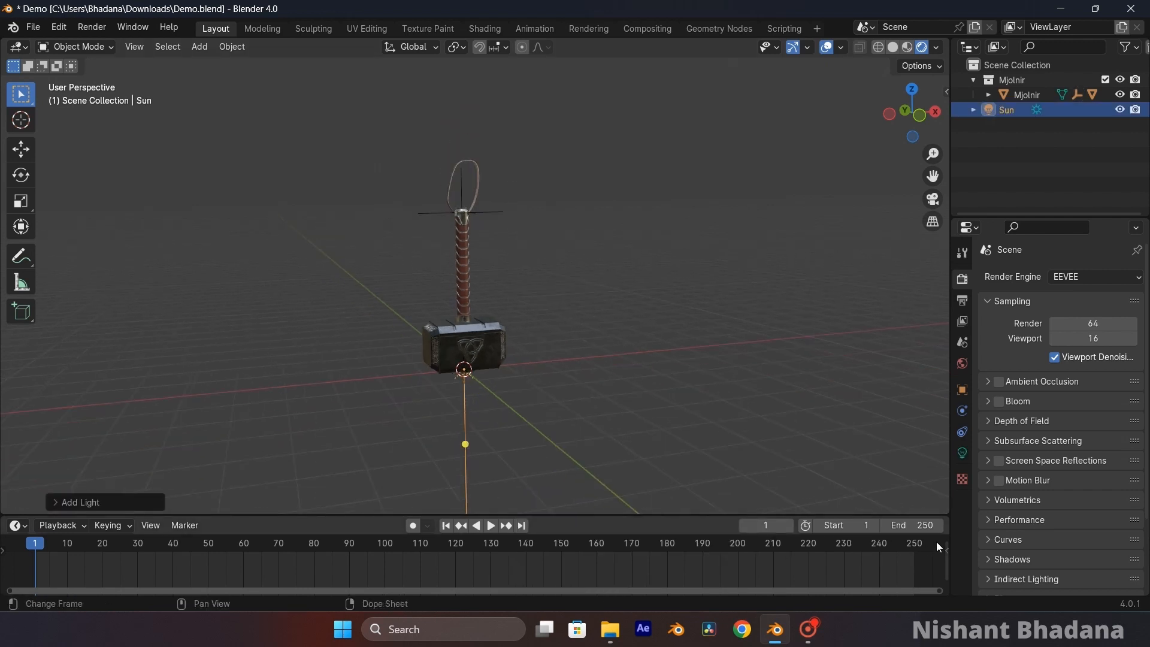
Try a strength of 10 for the sun light and raise it to 50.
left_click(962, 453)
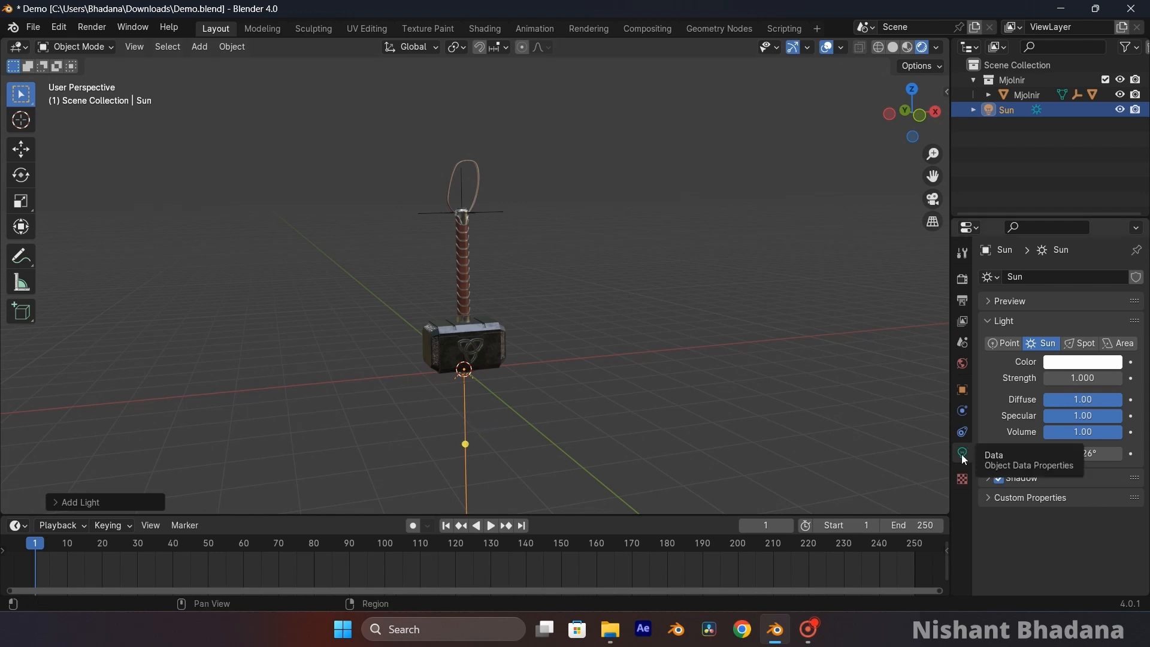
left_click(1076, 379)
type("10")
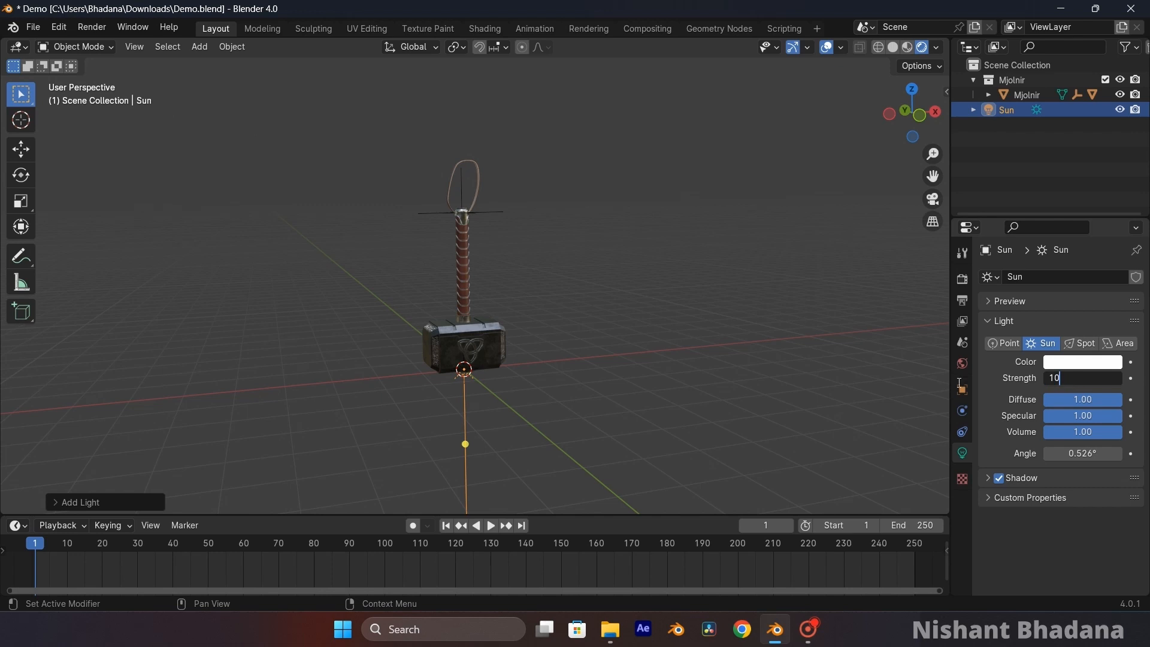
key("Return")
middle_click_drag(685, 349, 675, 346)
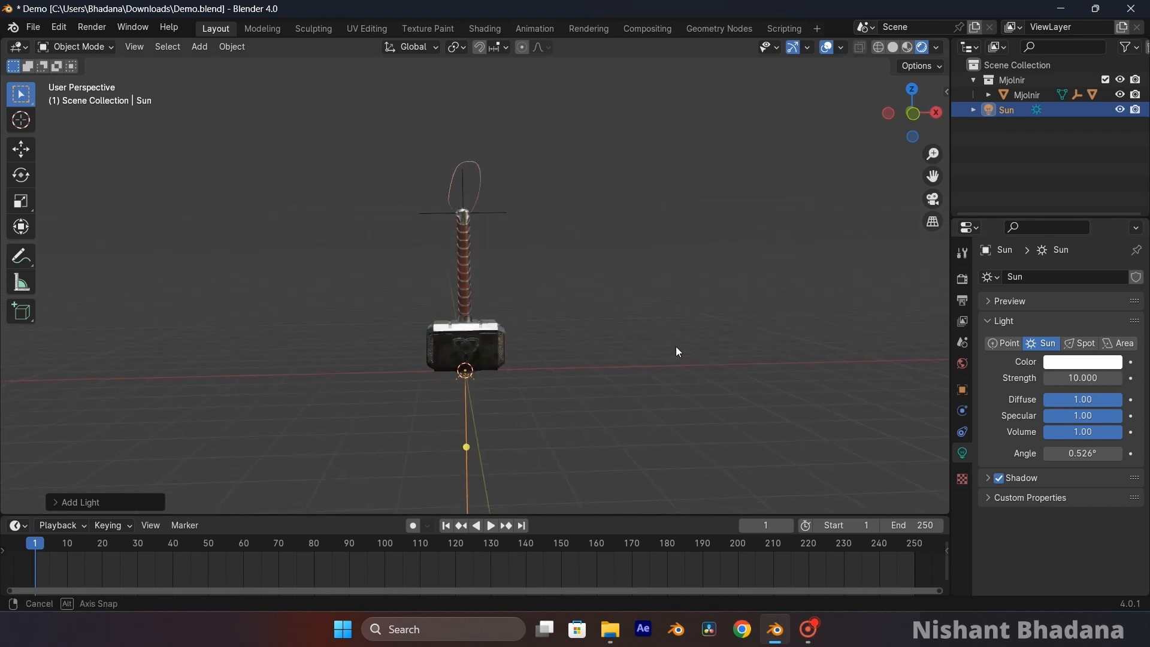
left_click(1078, 378)
type("50")
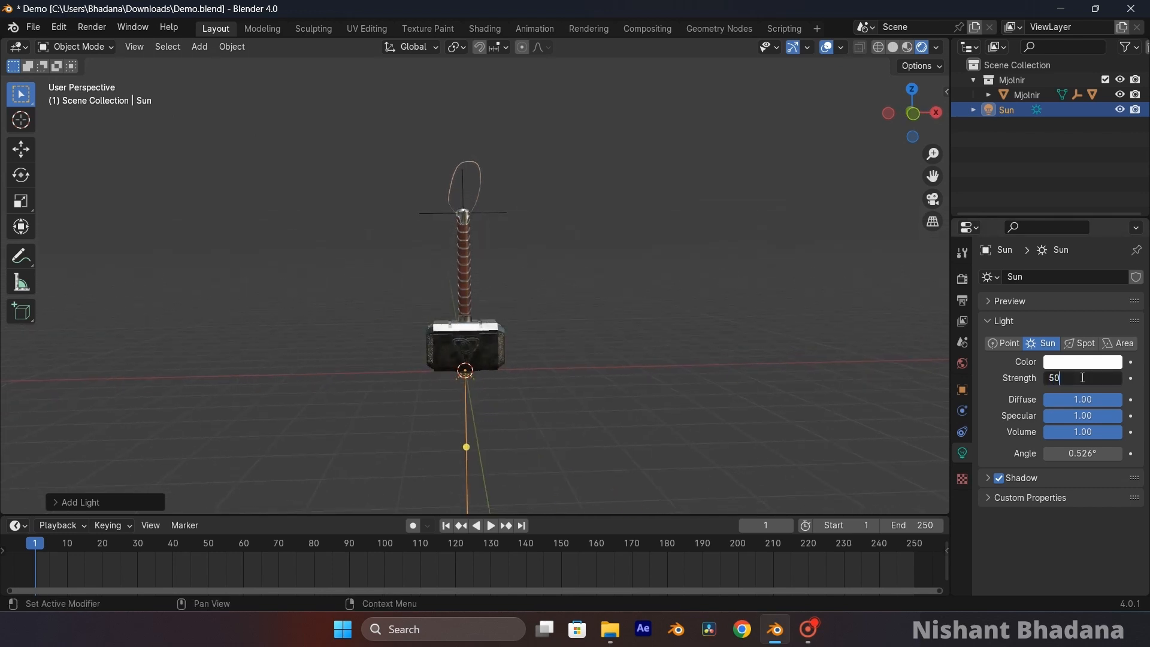
key("Return")
Rotate the sun light about the global Y axis and move it to change how it lights the hammer.
key("r")
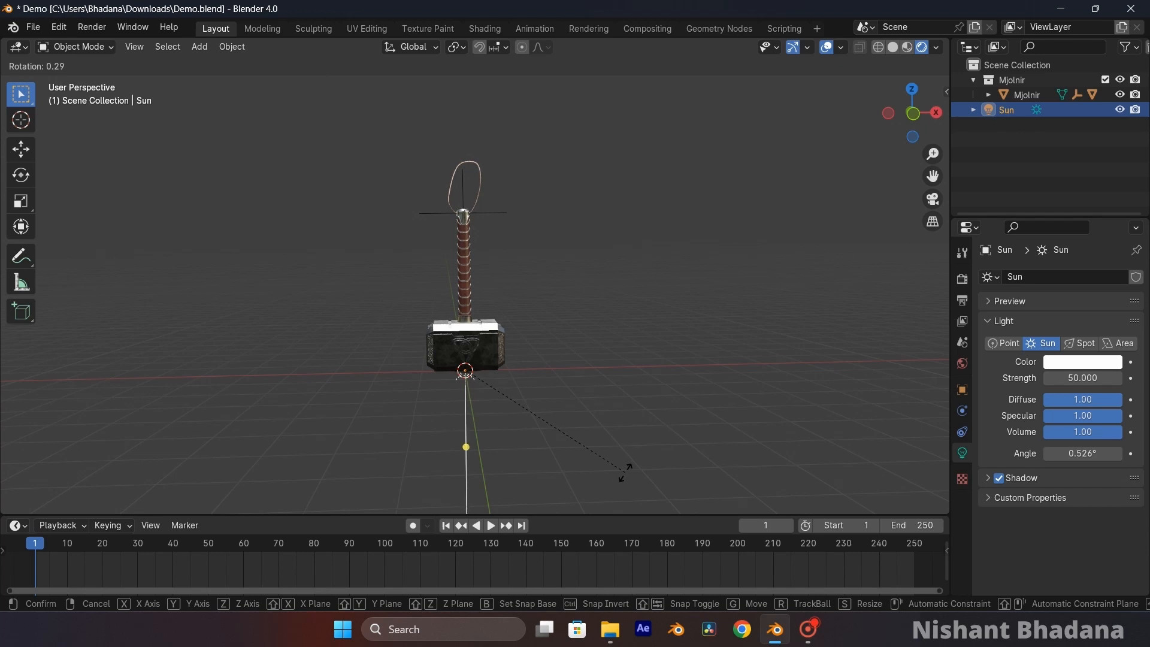
key("y")
left_click(490, 456)
middle_click_drag(635, 412, 767, 328)
scroll(556, 393, "up", 6)
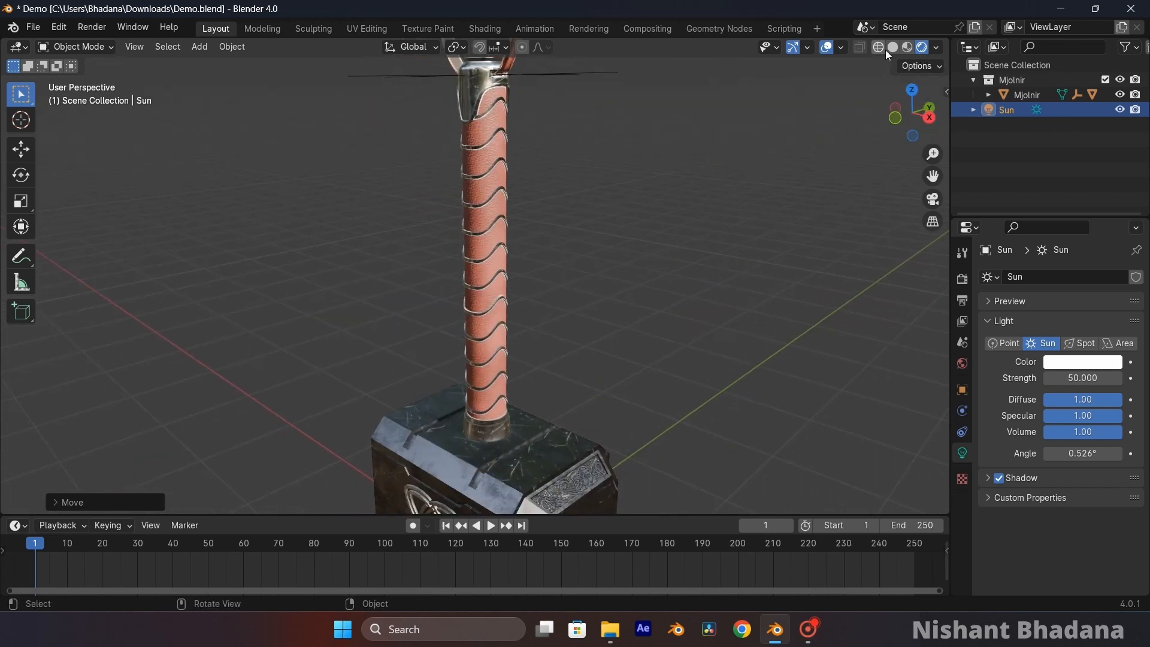
View the Rendered shading options, switch to Material Preview shading, and view its lighting options for comparison.
left_click(935, 48)
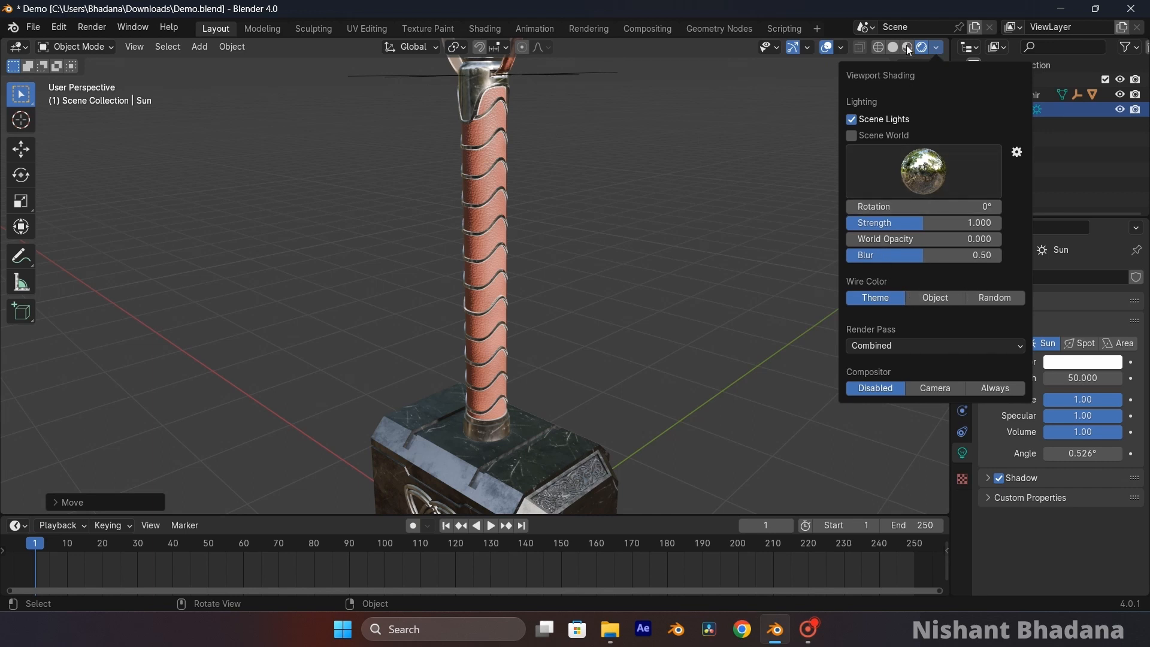
left_click(938, 48)
left_click(907, 45)
left_click(937, 48)
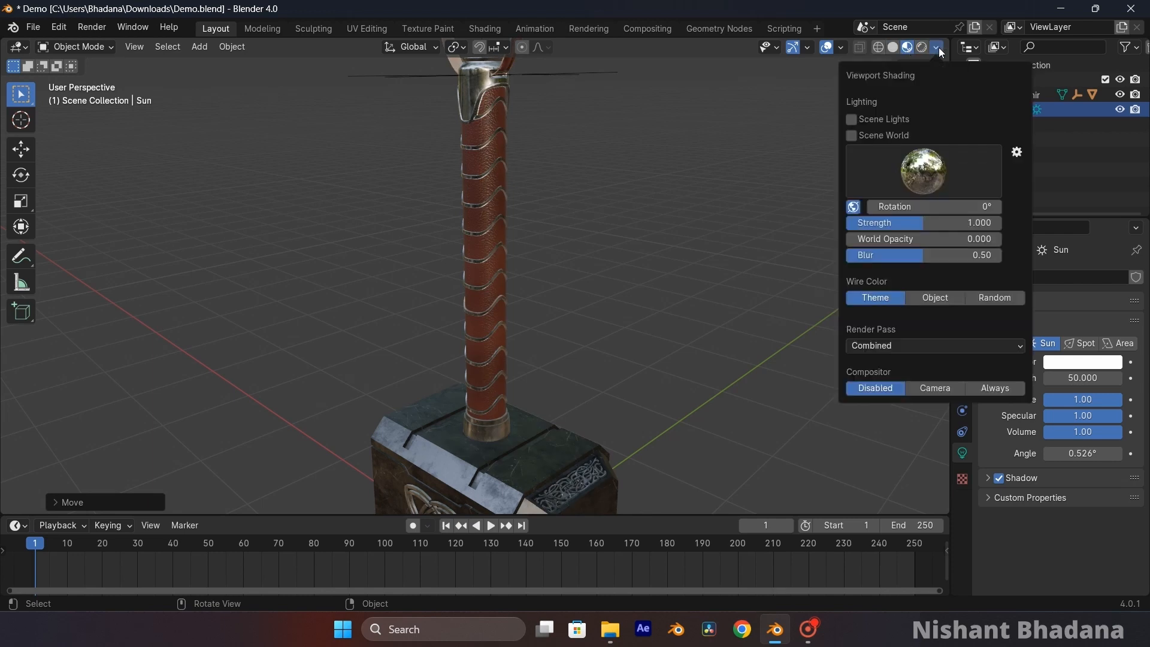
Switch the viewport to Solid shading and change its colour option so each object displays in a different colour.
left_click(892, 48)
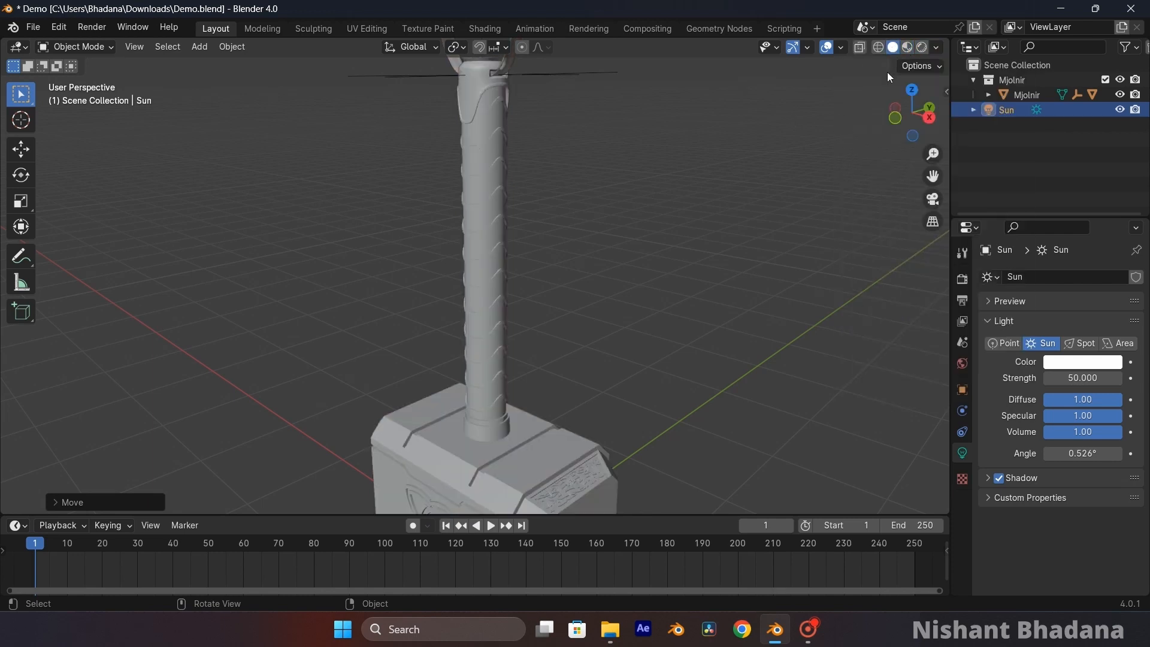
left_click(934, 48)
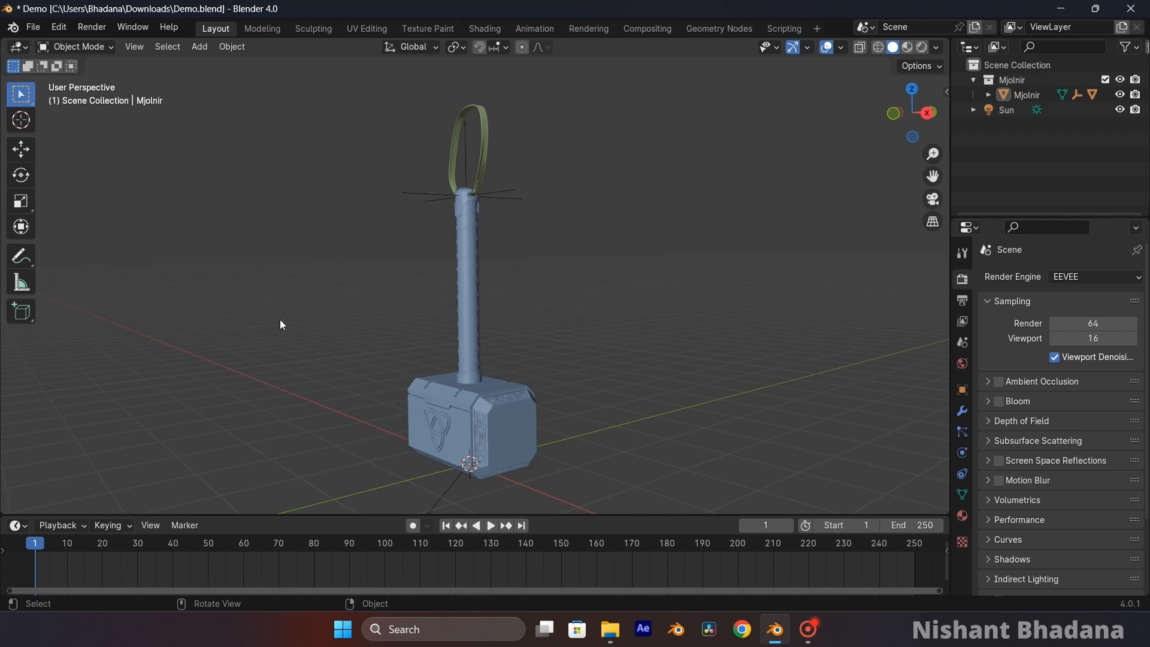
View the available editor types for the timeline, properties, outliner and 3D viewport areas.
left_click(18, 525)
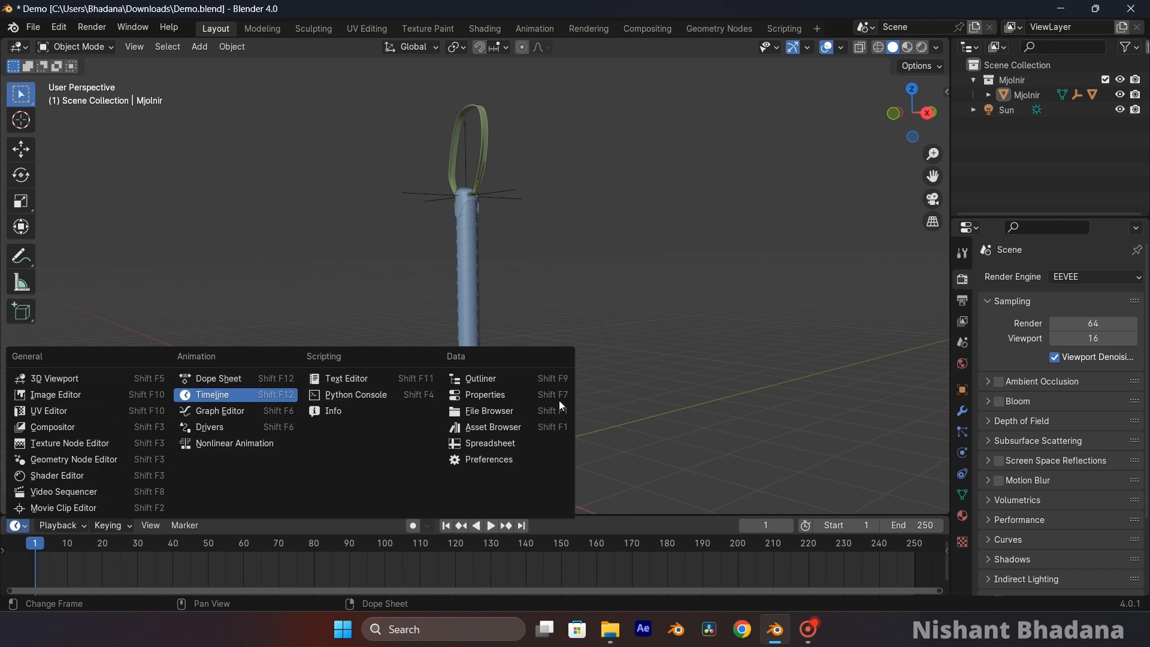
left_click(969, 228)
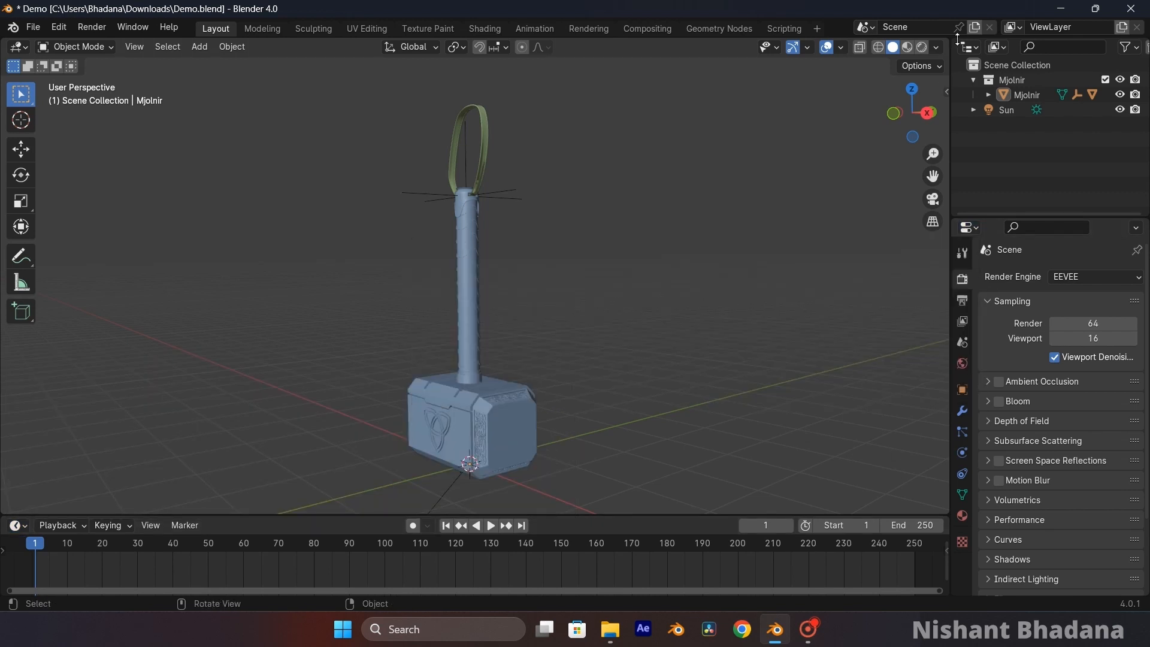
left_click(969, 47)
left_click(17, 48)
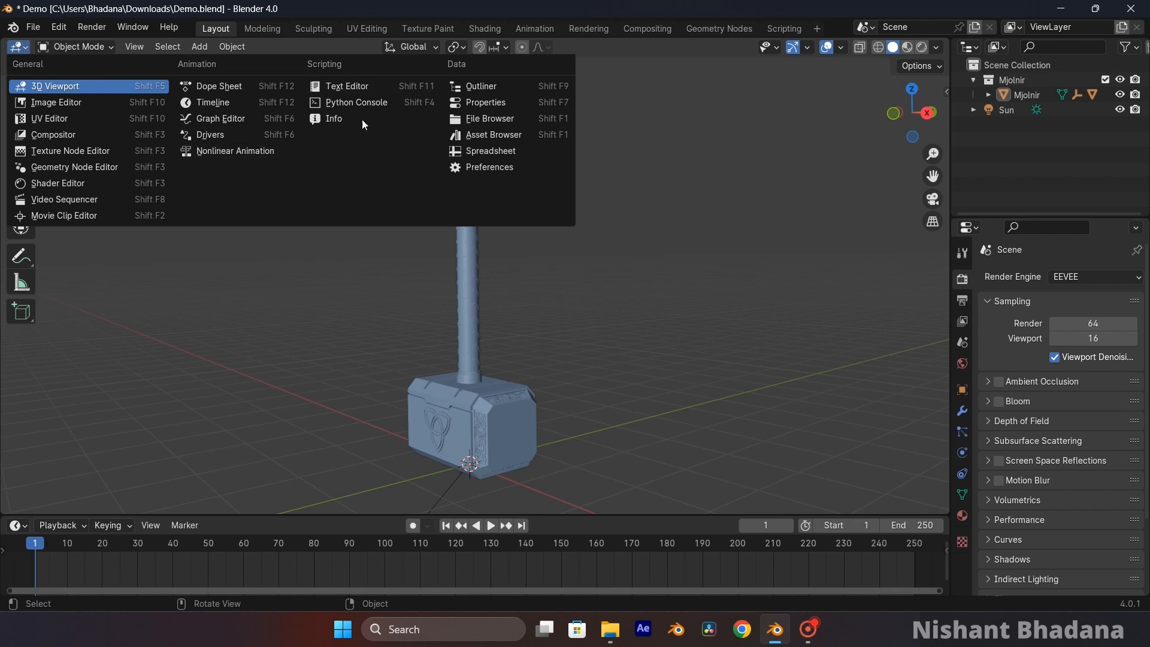
Show the Image Editor in place of the 3D viewport, look over its canvas, and change the area to the UV Editor.
left_click(48, 103)
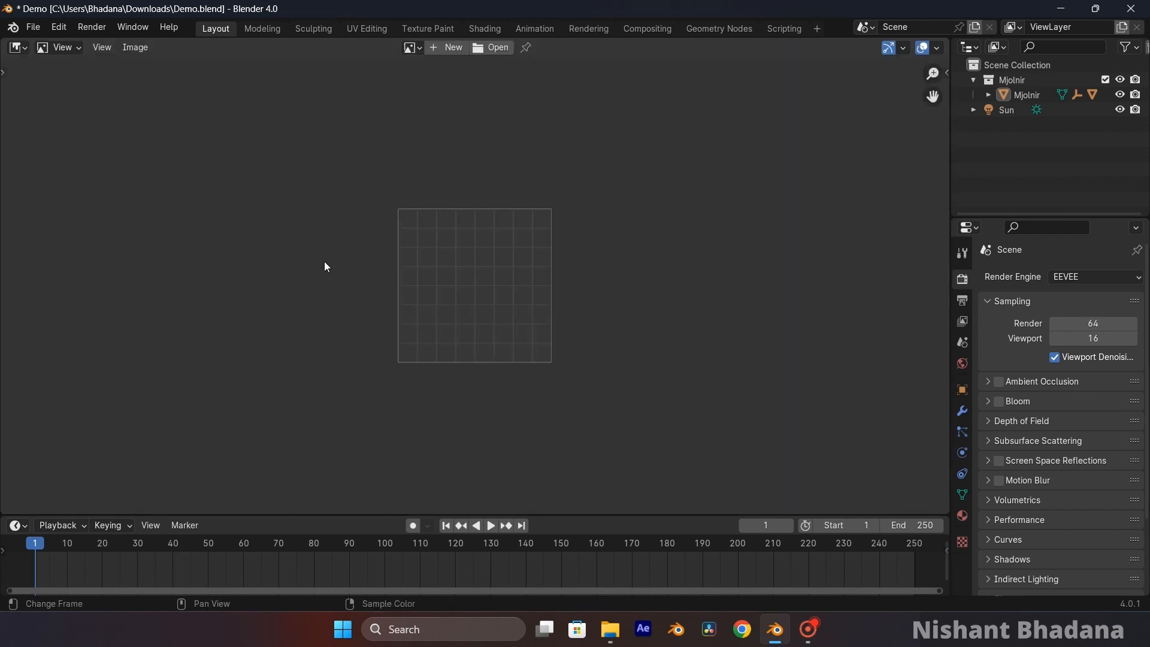
scroll(591, 260, "up", 2)
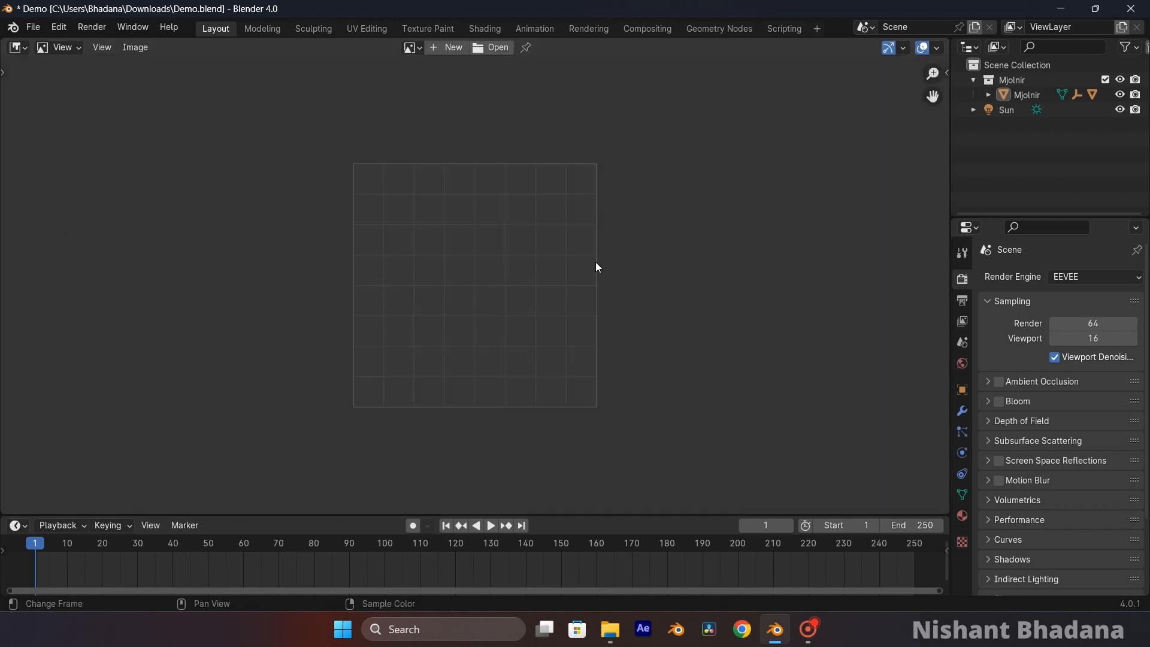
left_click(419, 48)
left_click(18, 48)
left_click(57, 119)
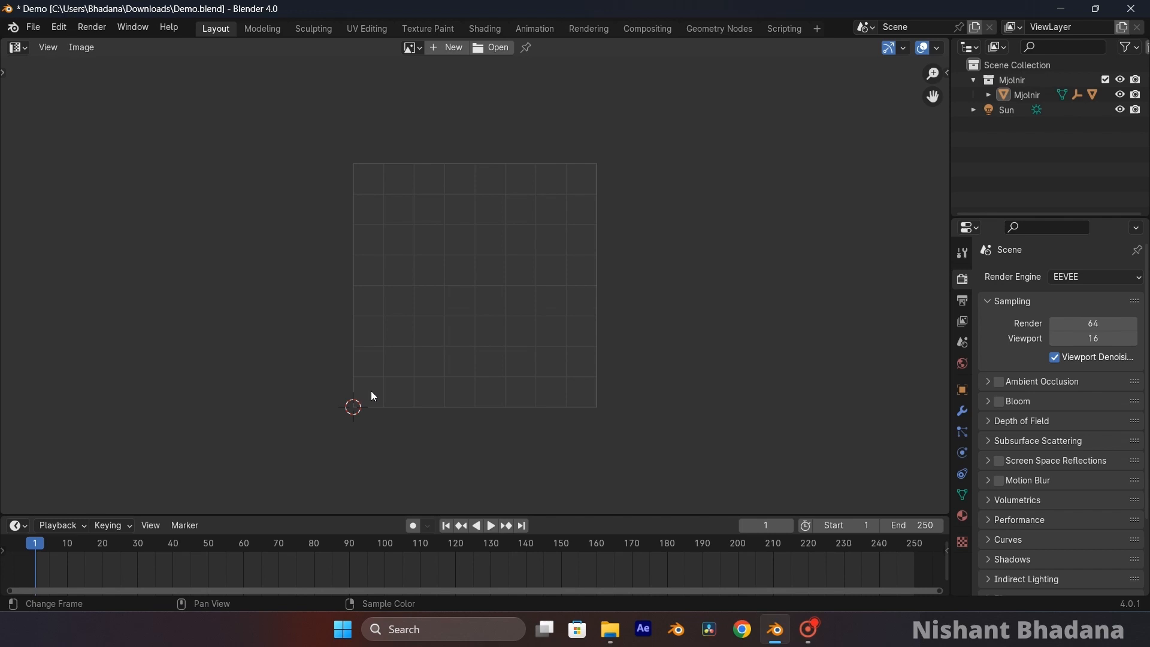
Change the UV Editor area to the Compositor and enable Use Nodes for the scene.
left_click(18, 48)
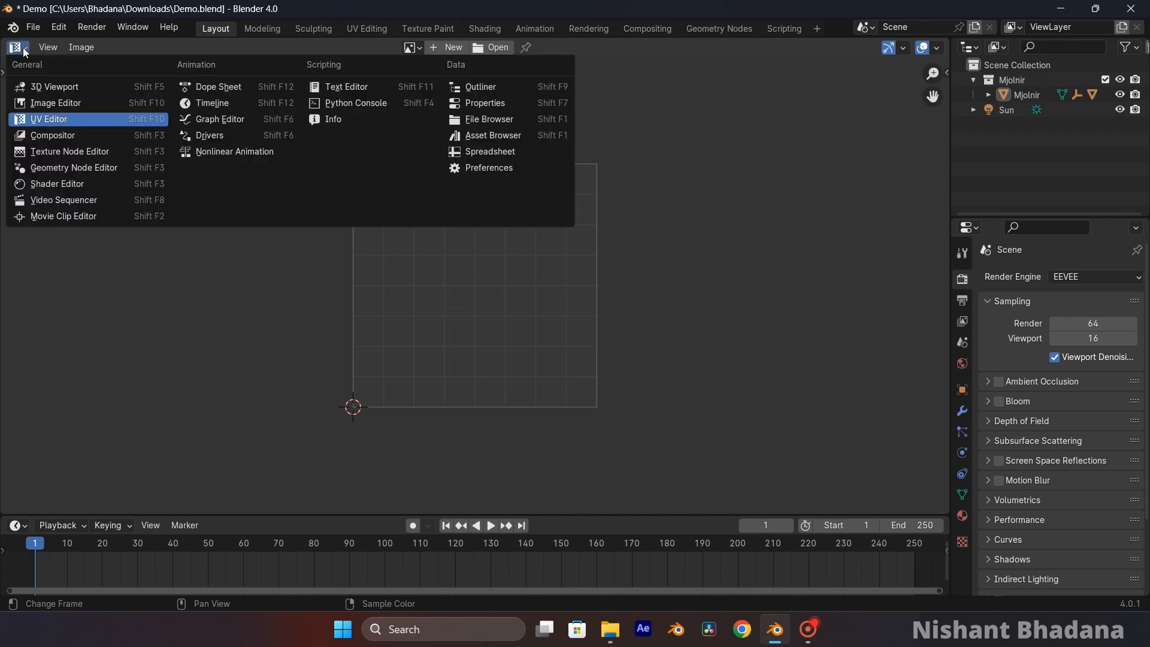
left_click(48, 133)
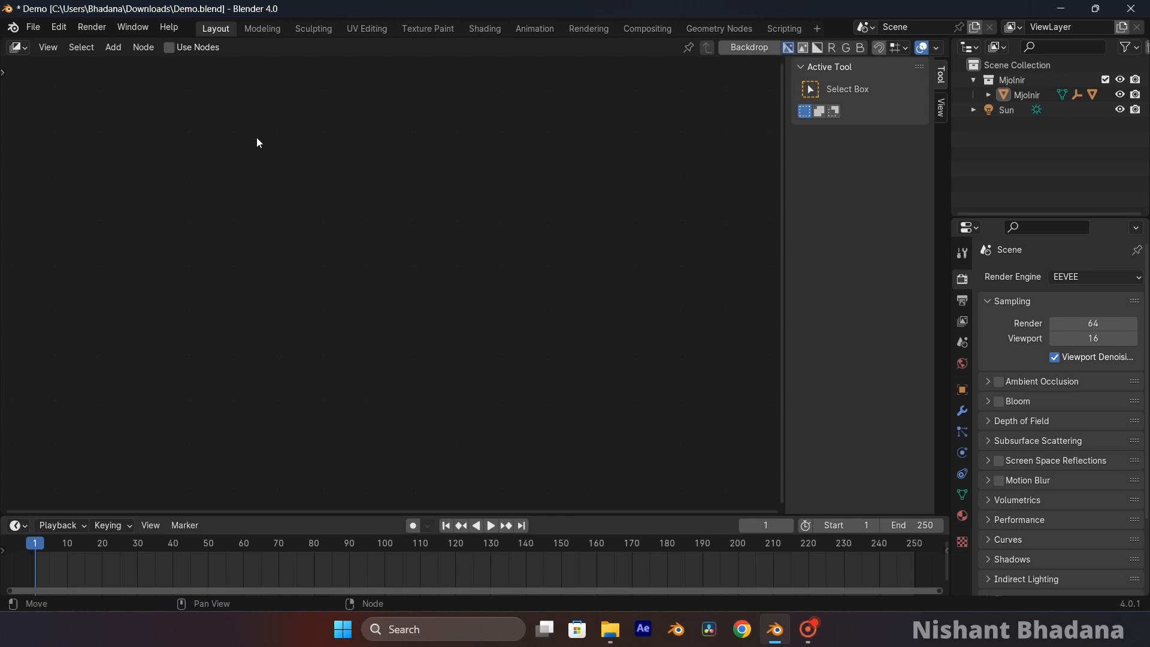
left_click(169, 48)
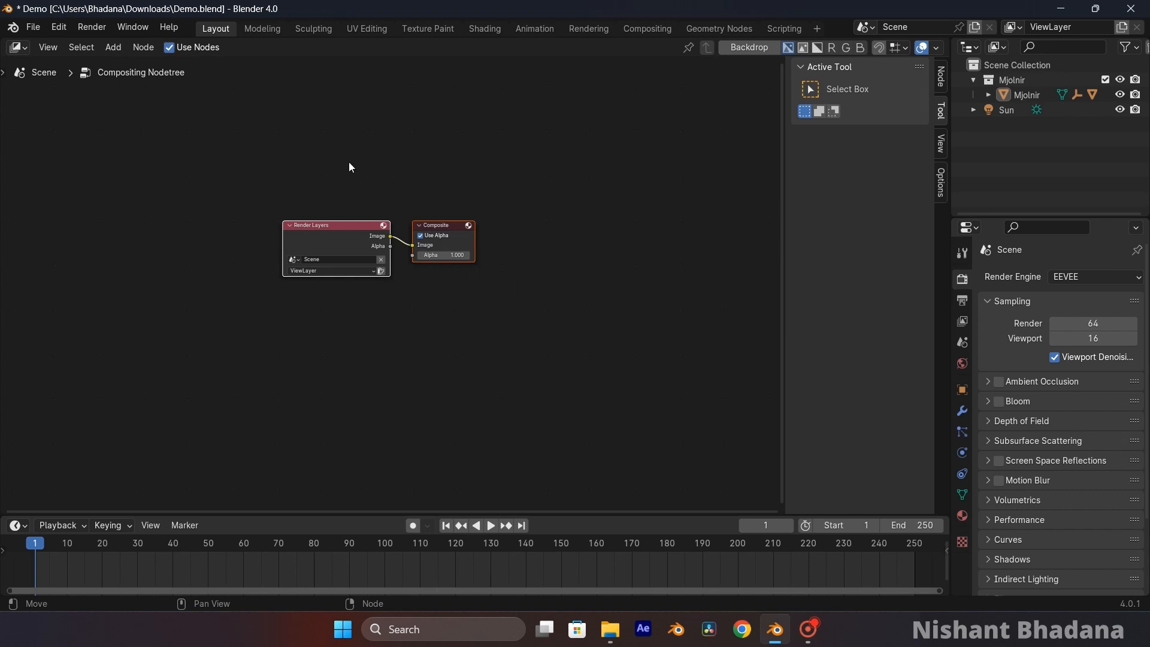
Change the Compositor area to the Geometry Node Editor and hide its sidebar.
left_click(18, 47)
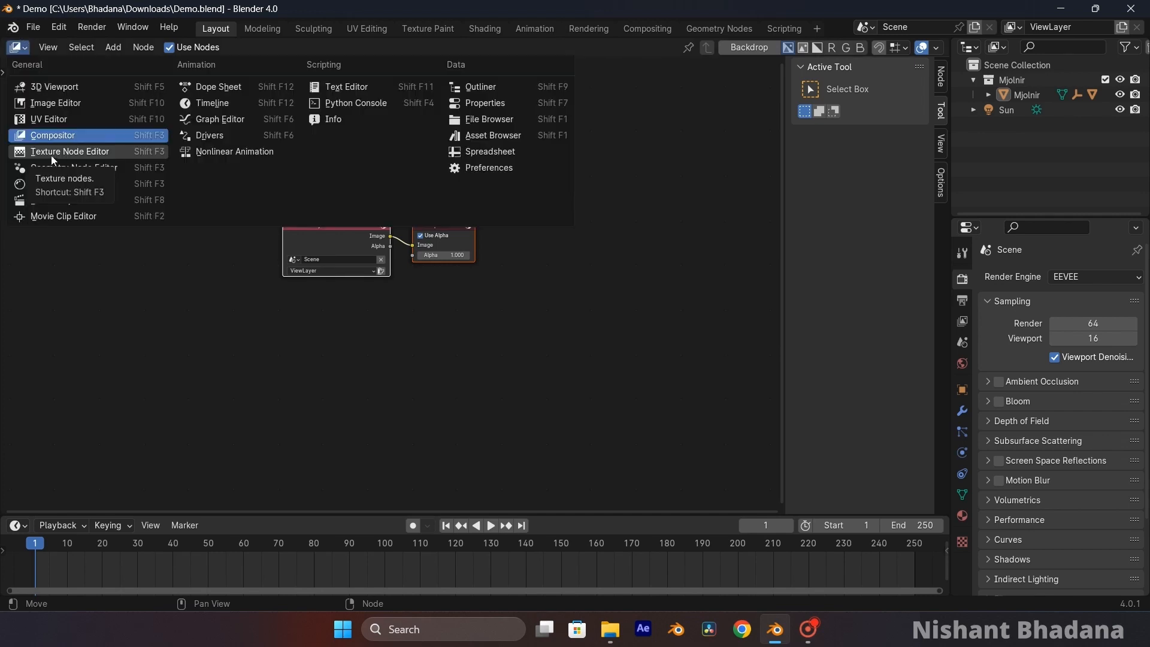
left_click(64, 174)
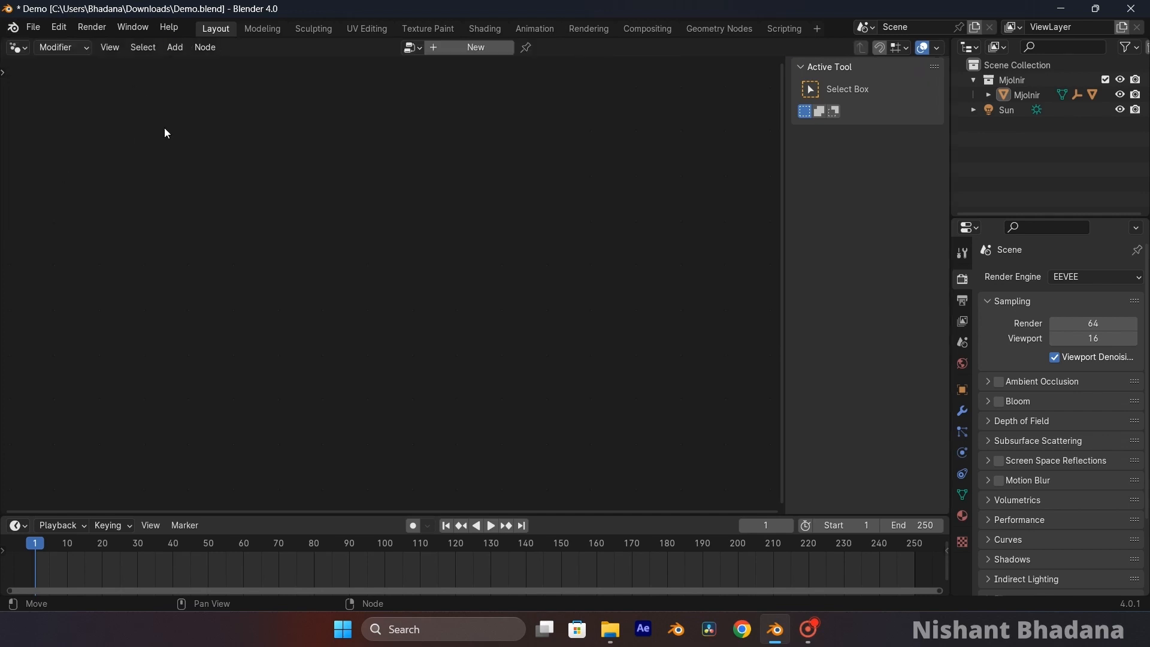
left_click(27, 50)
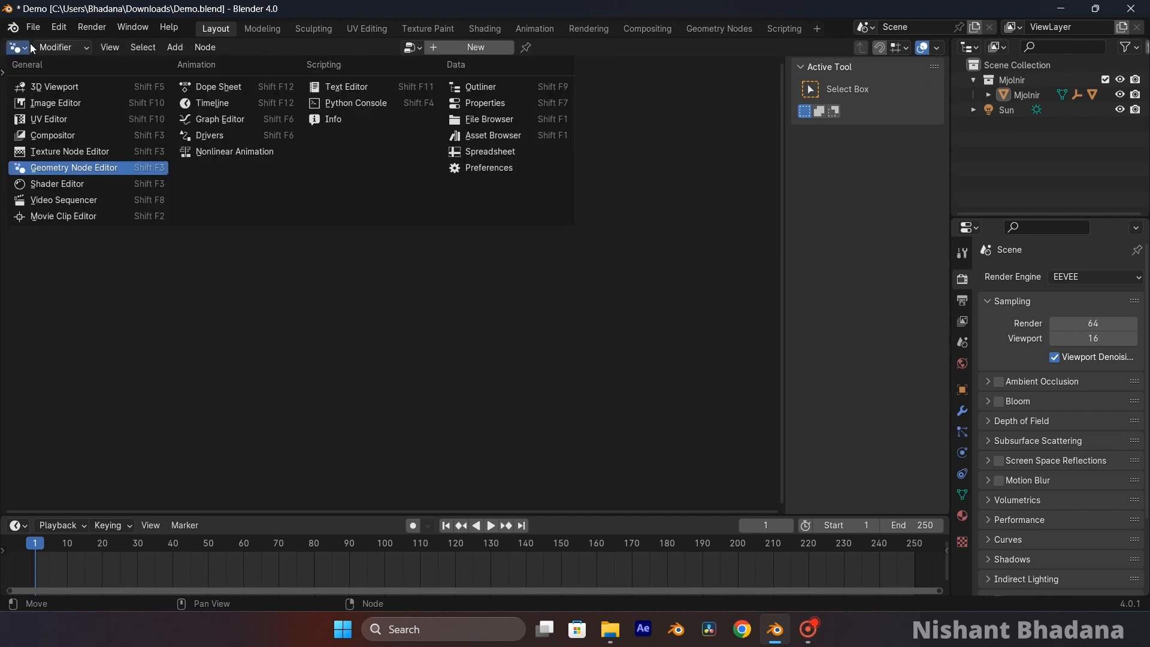
left_click(63, 170)
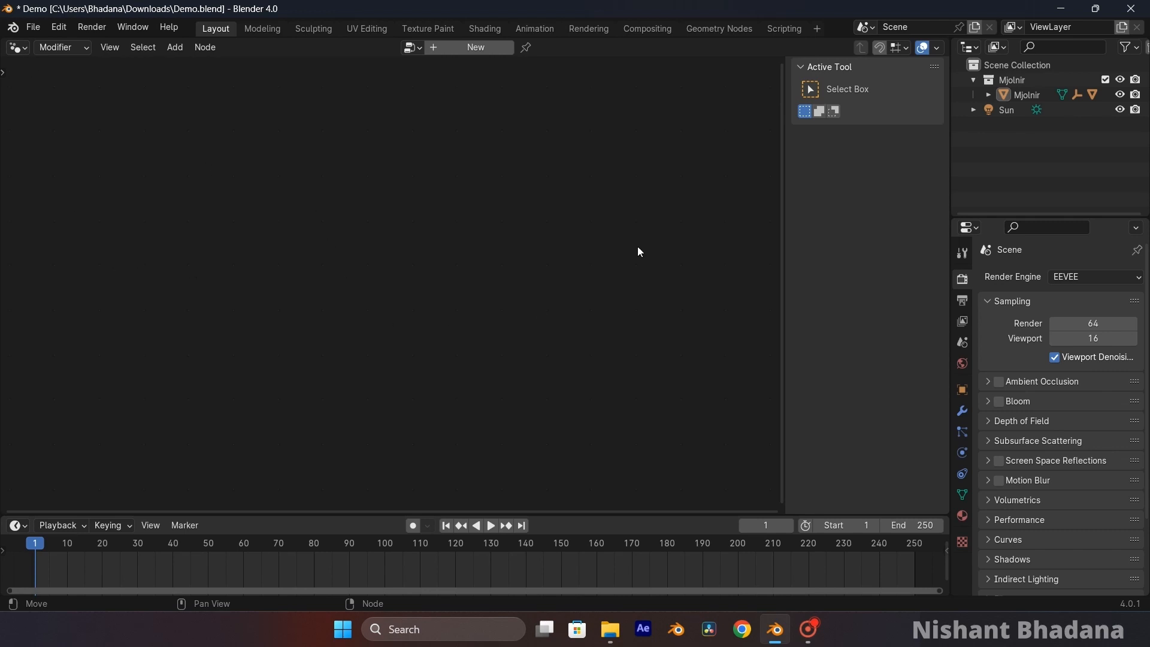
key("n")
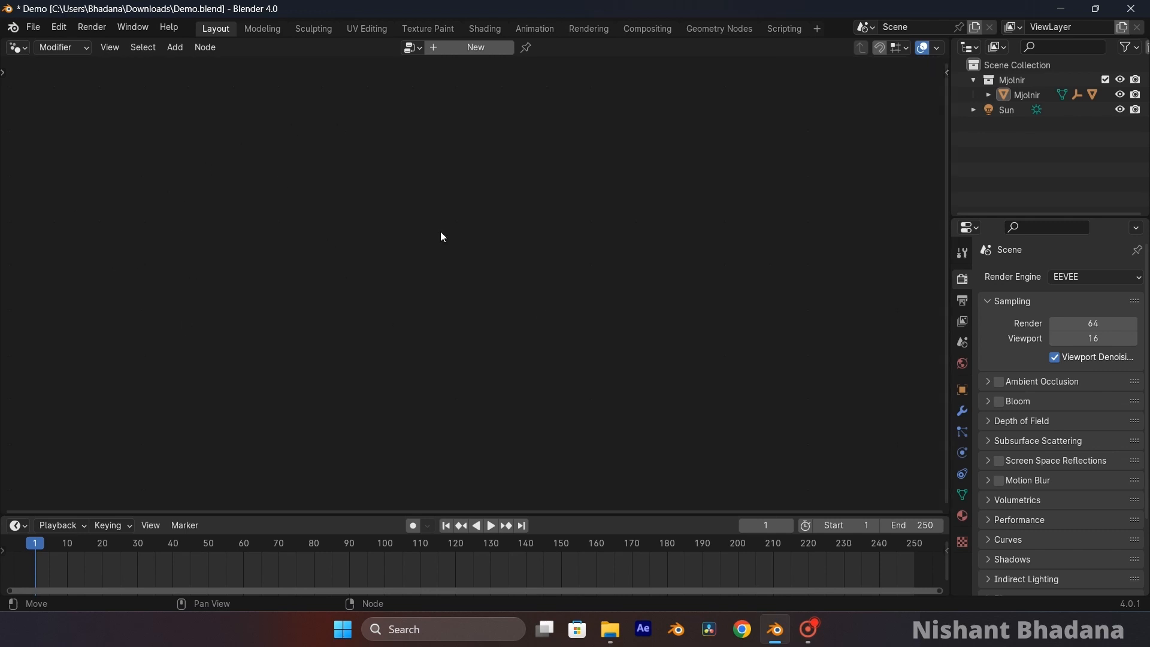
Change the main area to the Shader Editor and examine the node network of the hammer's Top3 material.
left_click(18, 46)
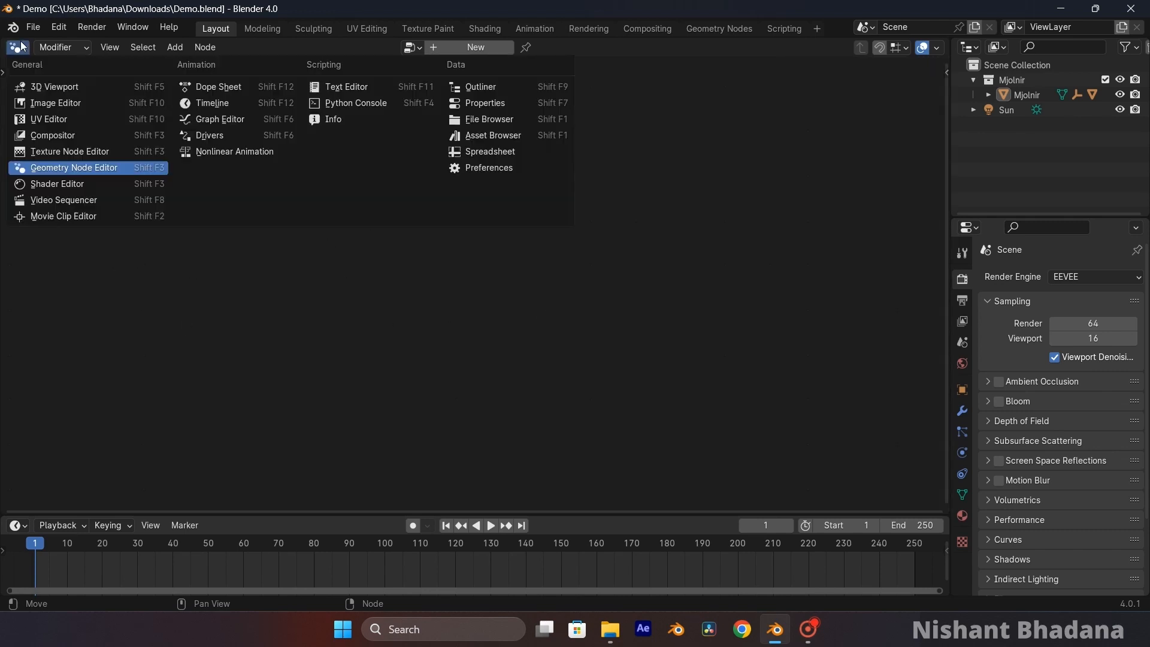
left_click(49, 182)
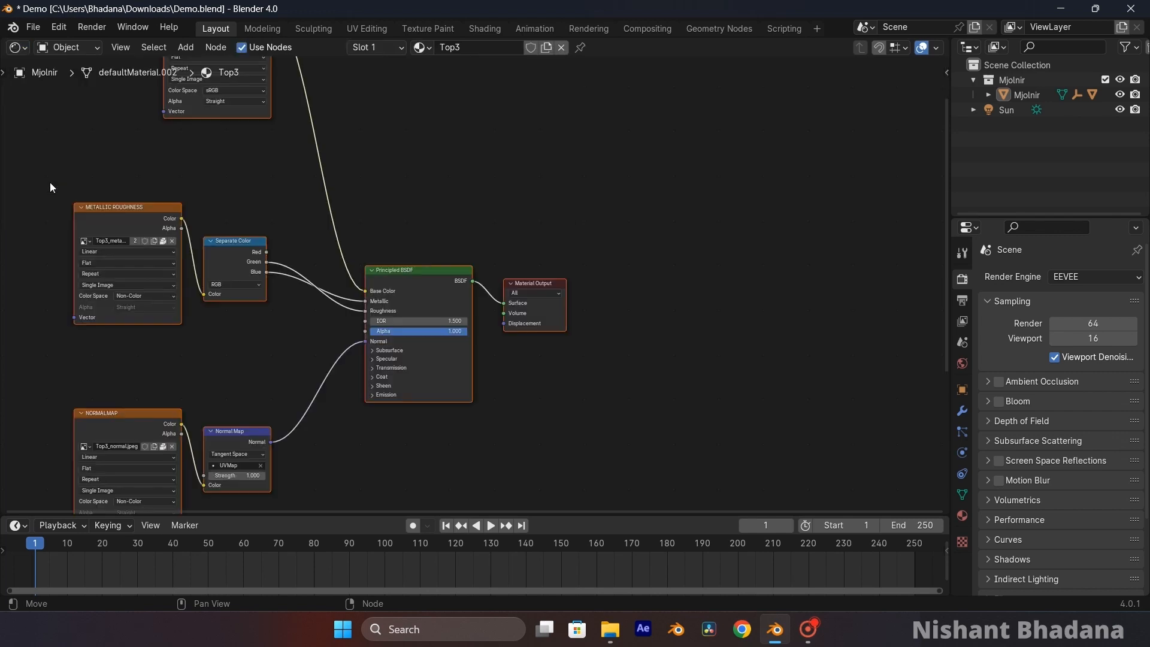
scroll(404, 236, "down", 7)
middle_click_drag(434, 348, 541, 299)
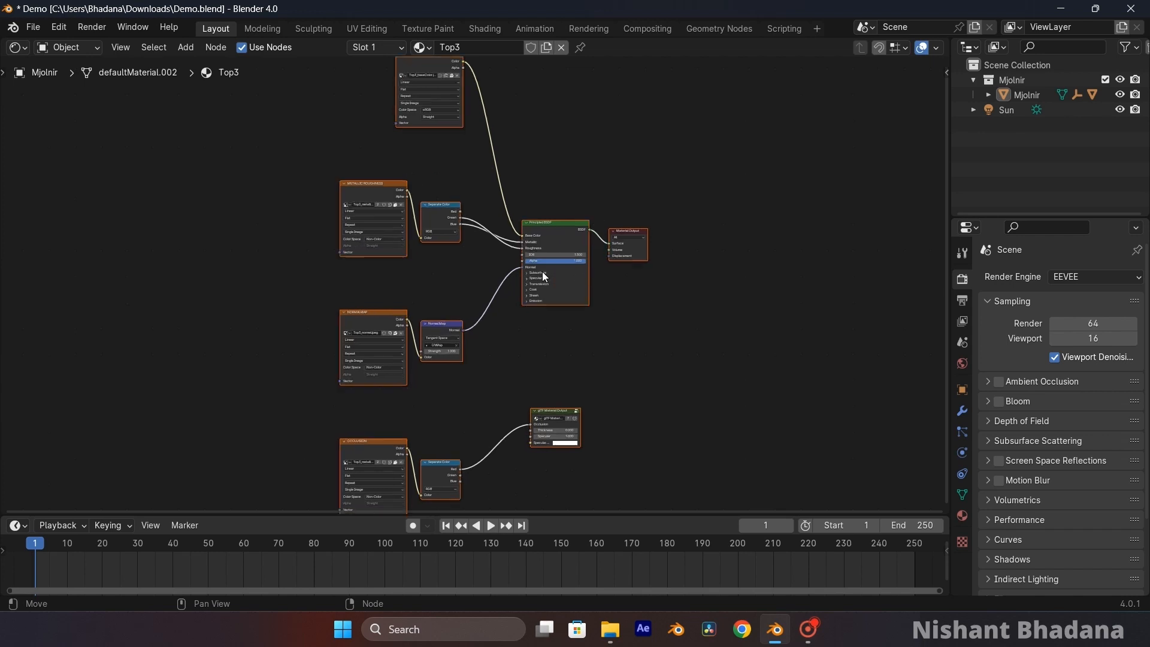
scroll(566, 325, "up", 2)
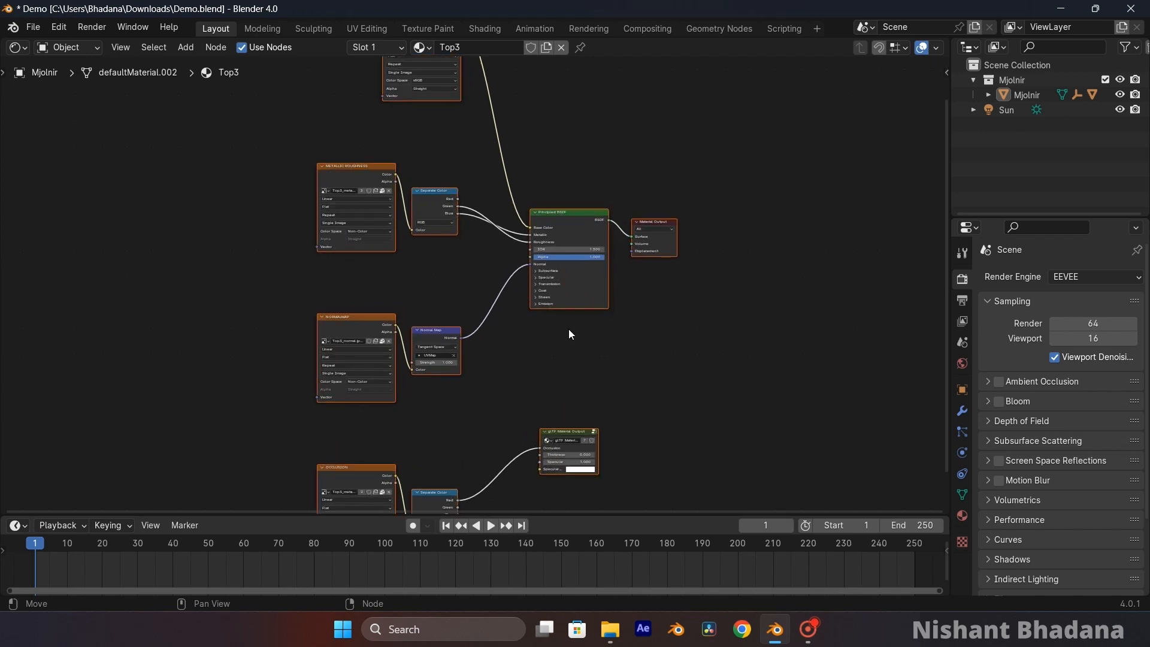
middle_click_drag(512, 188, 507, 282)
Show the Video Sequencer in the main area, view the animation editor types, and return the area to the 3D Viewport.
left_click(17, 47)
left_click(48, 189)
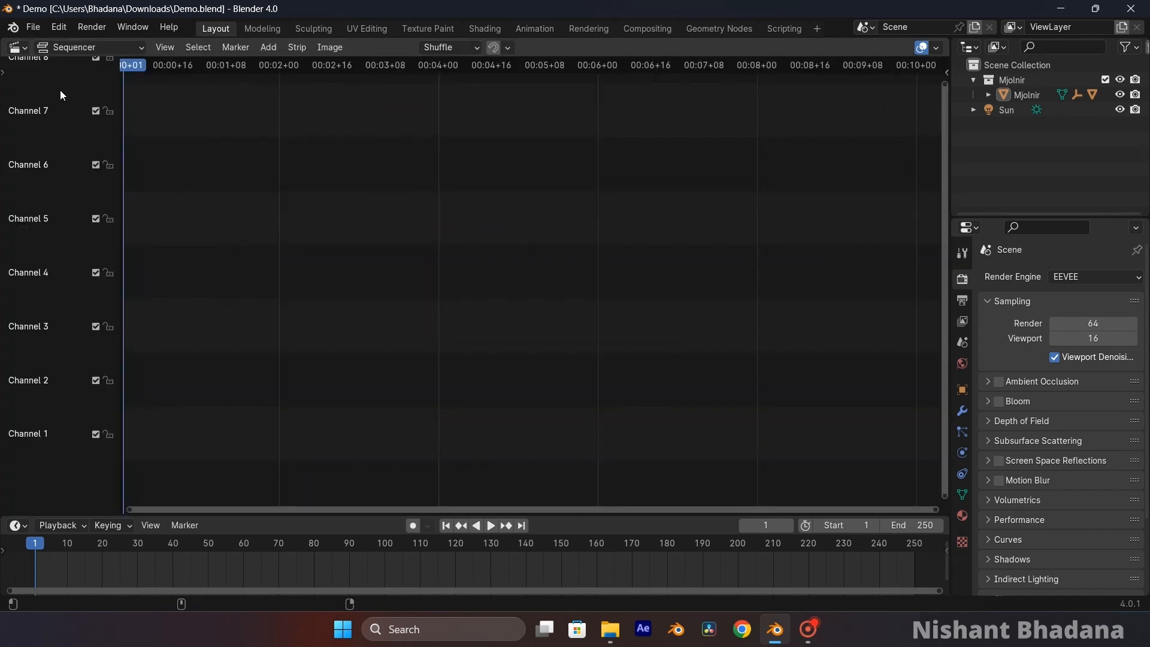
left_click(18, 47)
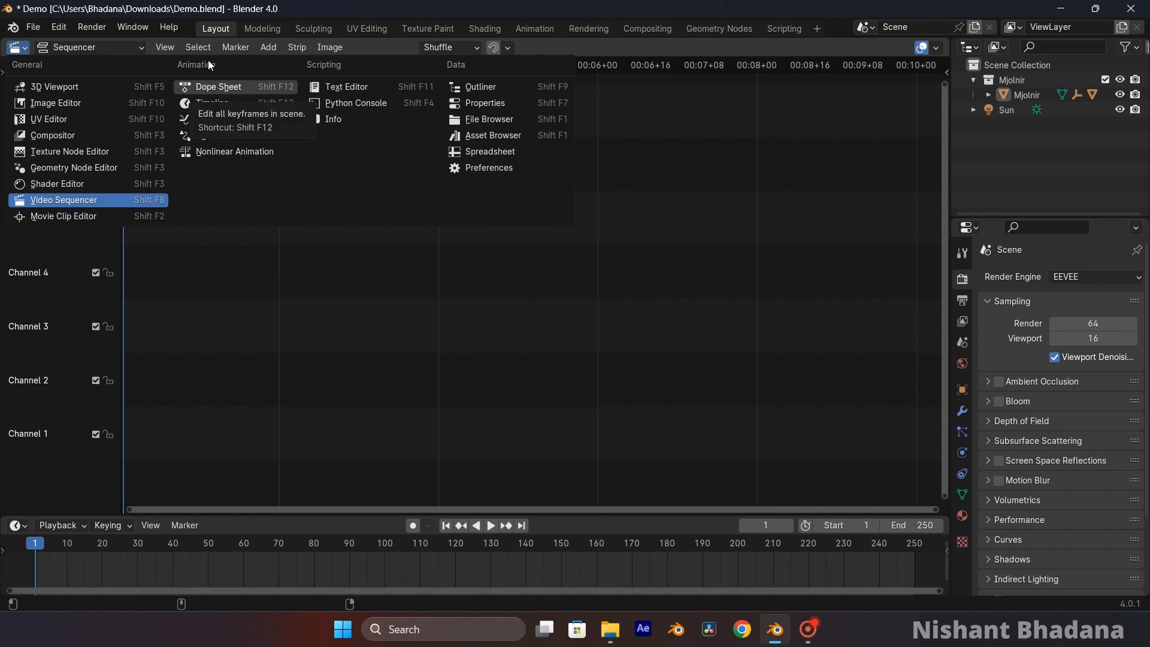
left_click(62, 87)
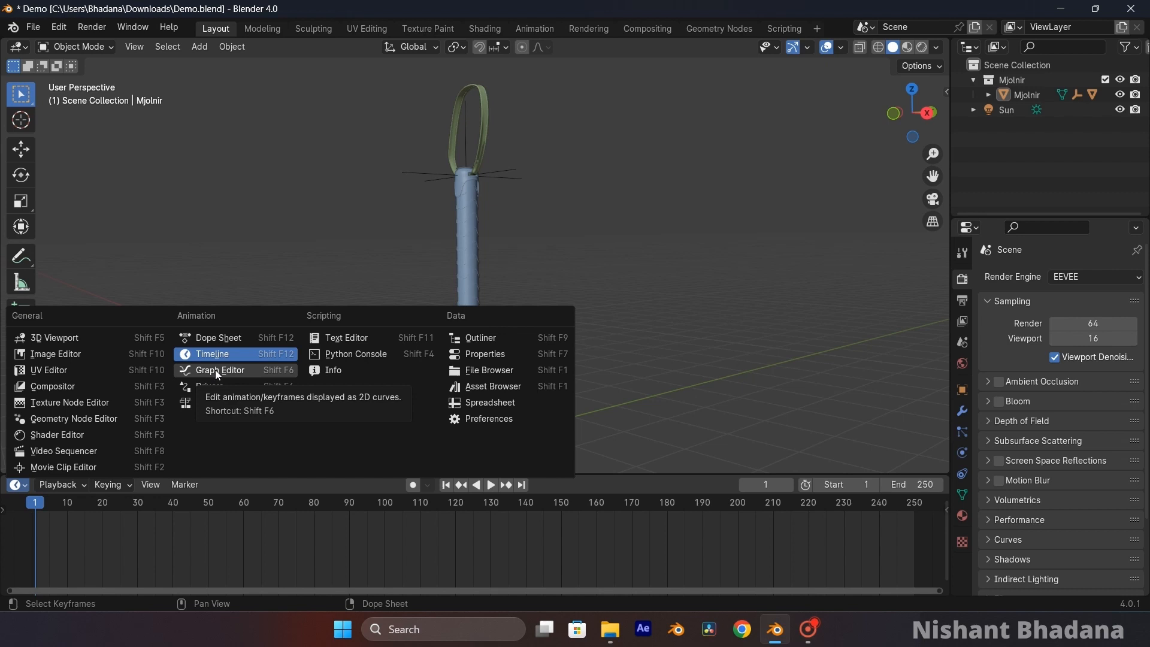
Change the timeline area to the Graph Editor, enlarge the area, and view its list of editor types.
left_click(214, 369)
left_click_drag(364, 474, 269, 451)
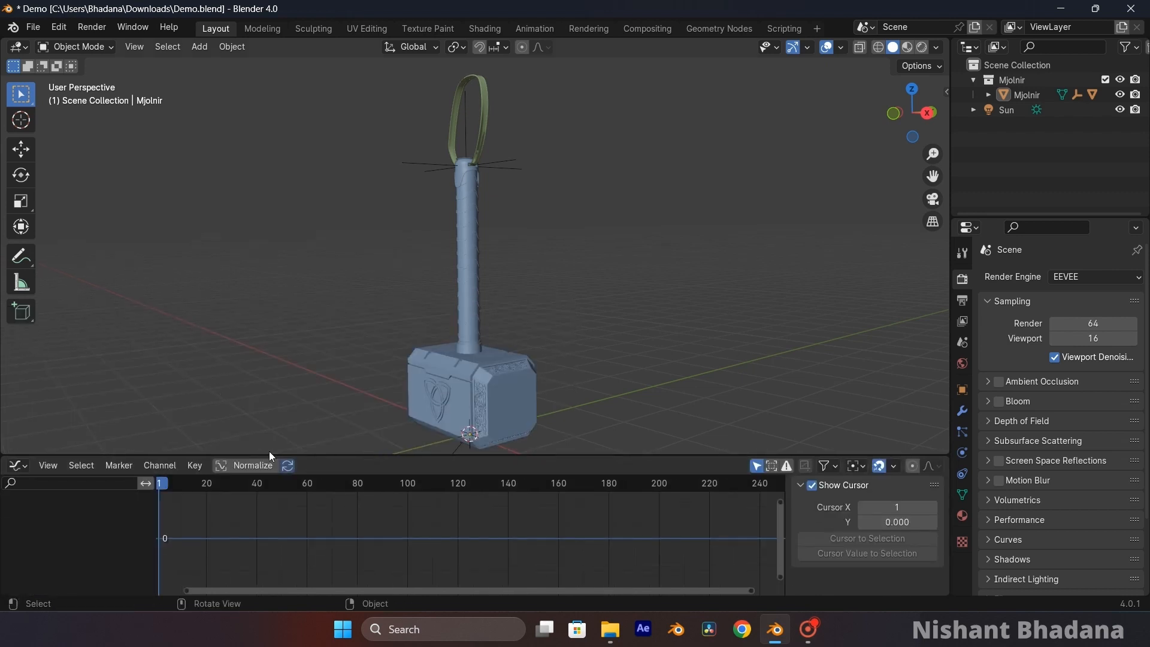
left_click(18, 464)
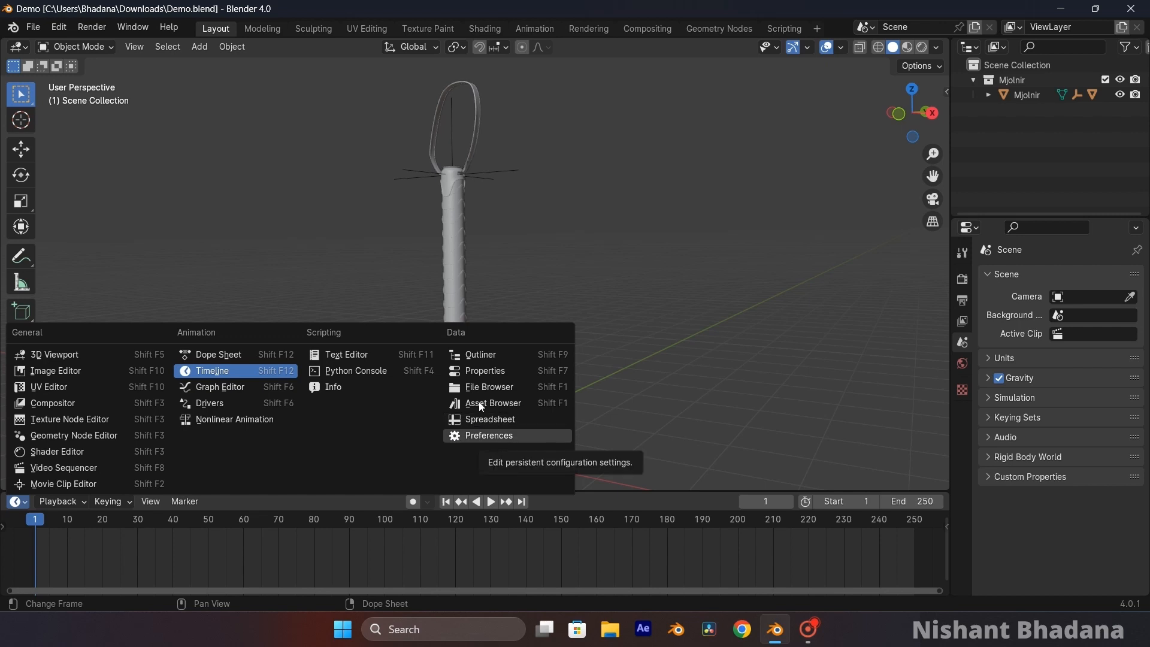
Open the Preferences, view the Themes, Viewport and Animation settings, and close the window.
left_click(60, 27)
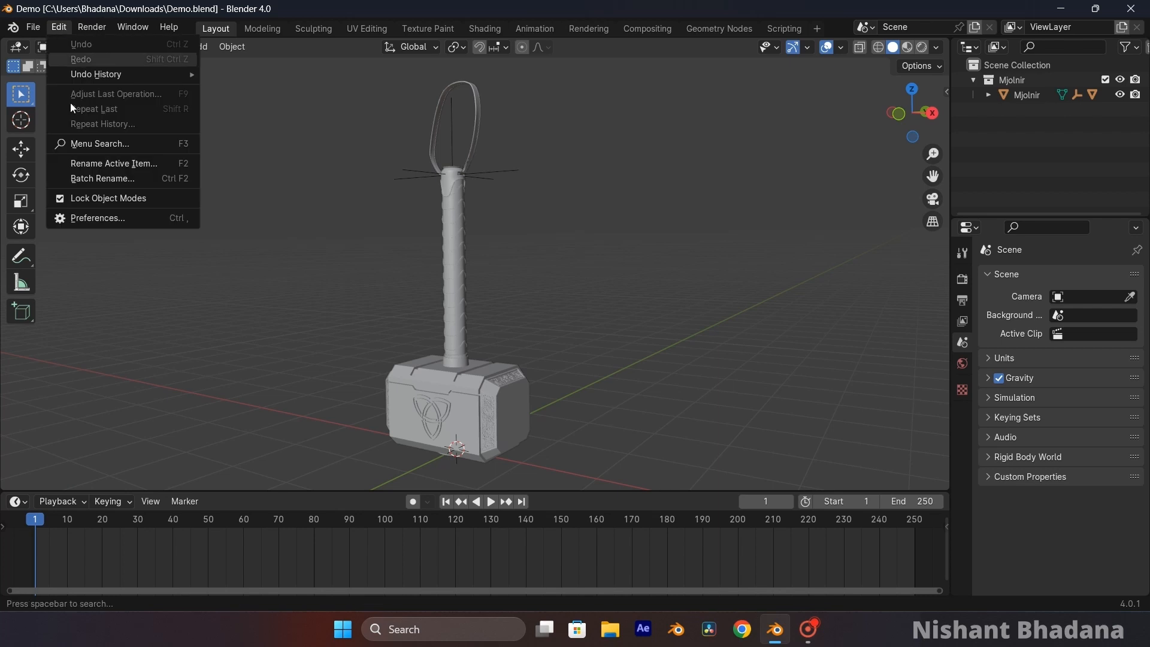
left_click(84, 217)
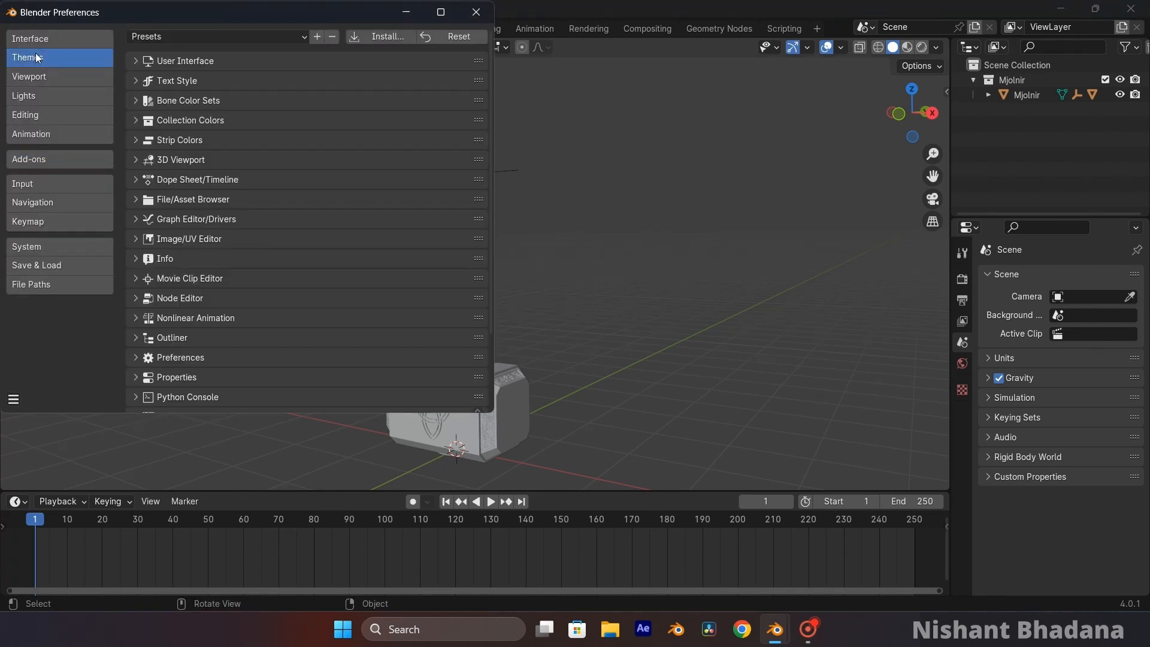
left_click(34, 78)
left_click(30, 134)
left_click(476, 12)
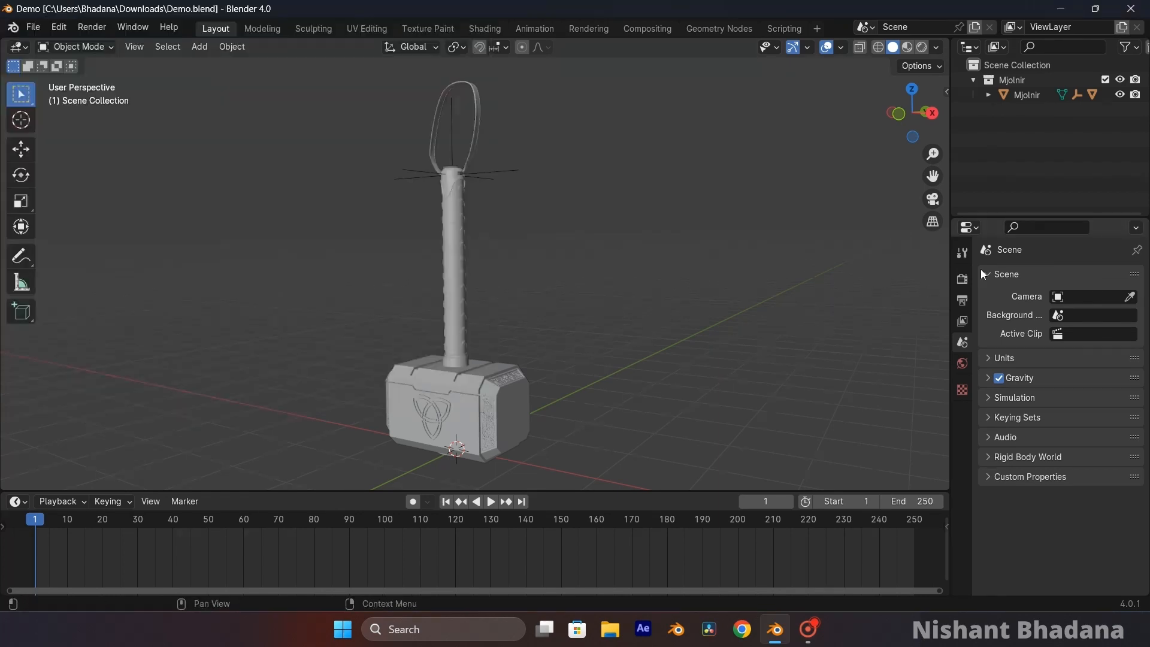